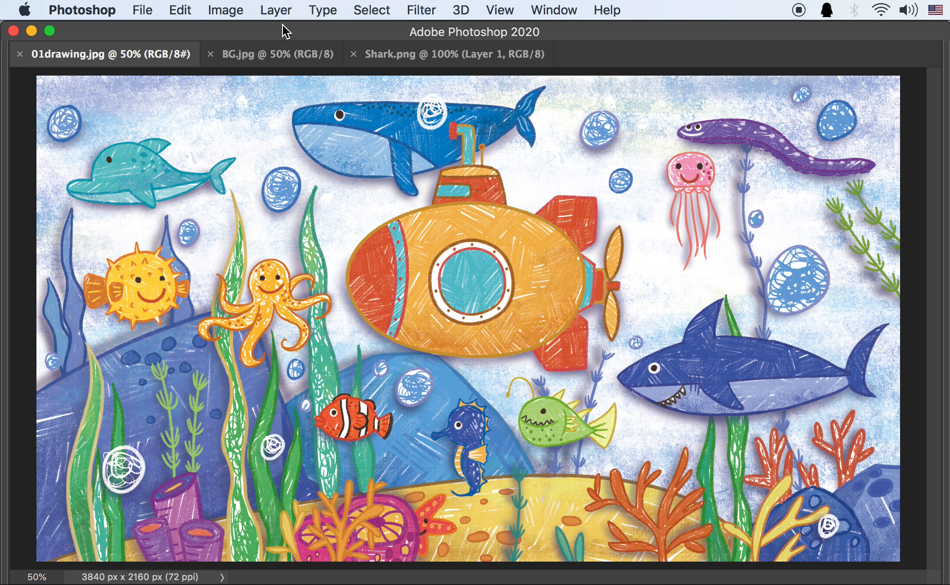
Review the artwork in 01drawing.jpg, BG.jpg and Shark.png and the shark file's layers
click(275, 53)
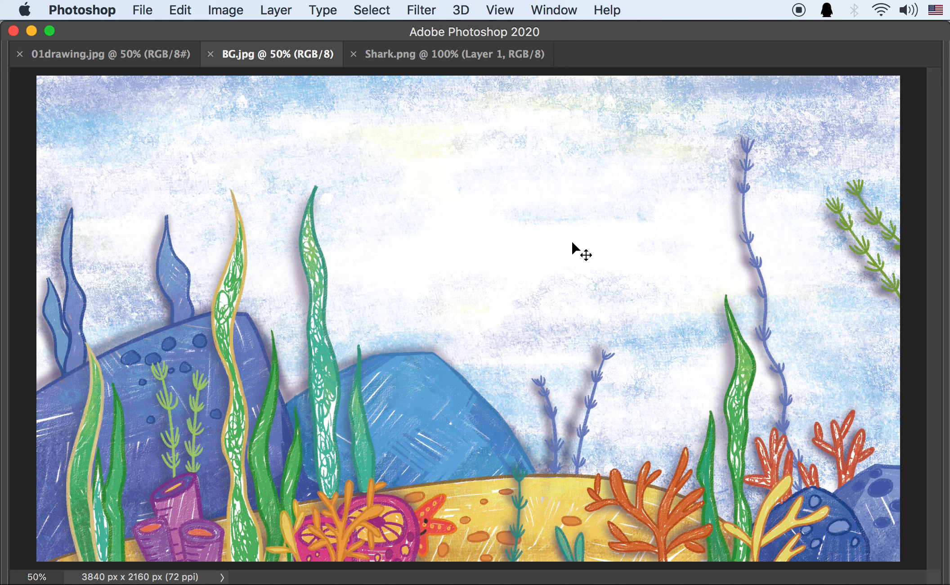
click(414, 54)
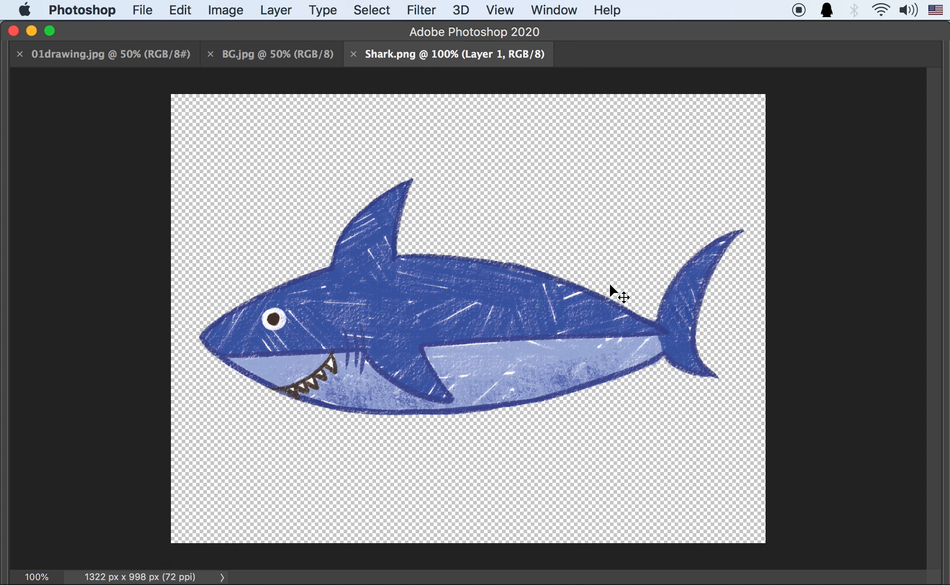
click(87, 52)
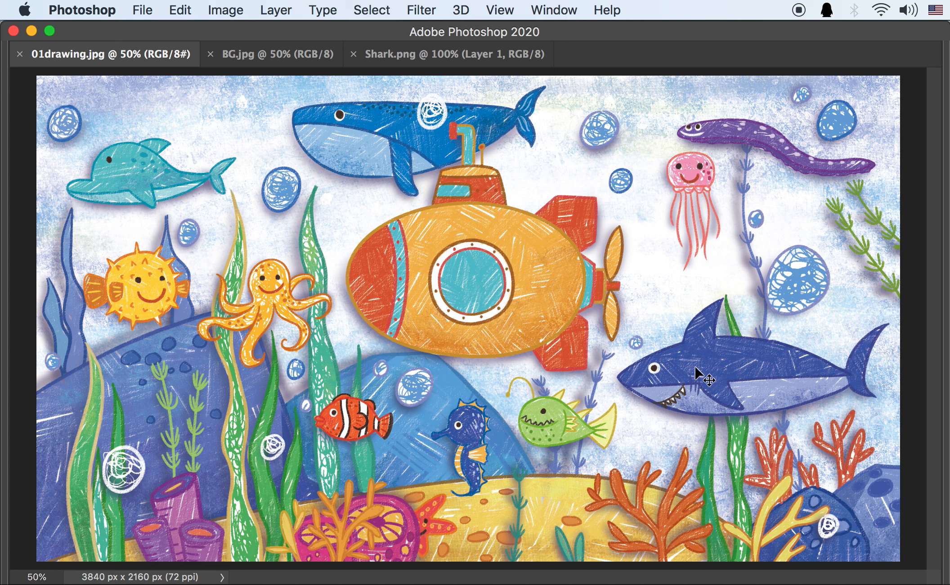
click(433, 53)
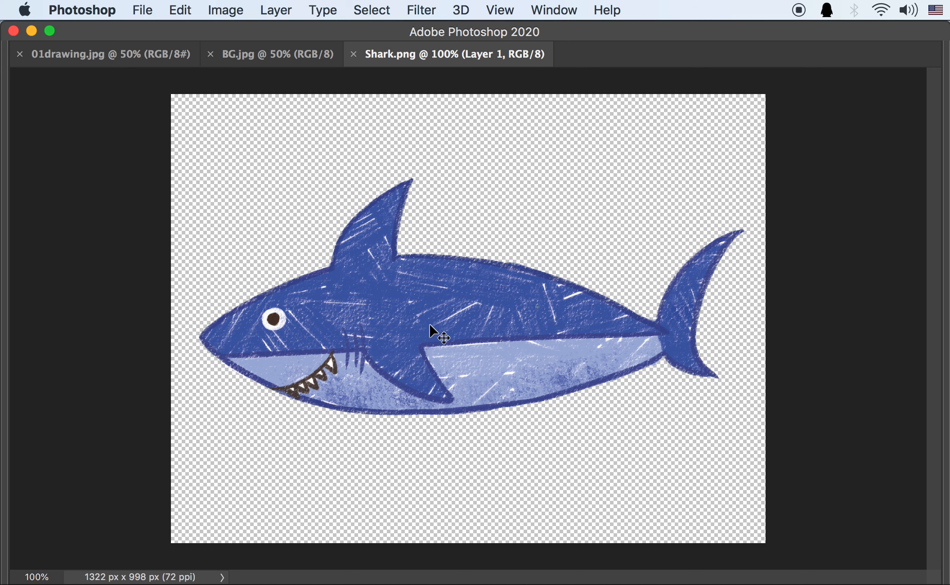
key(Tab)
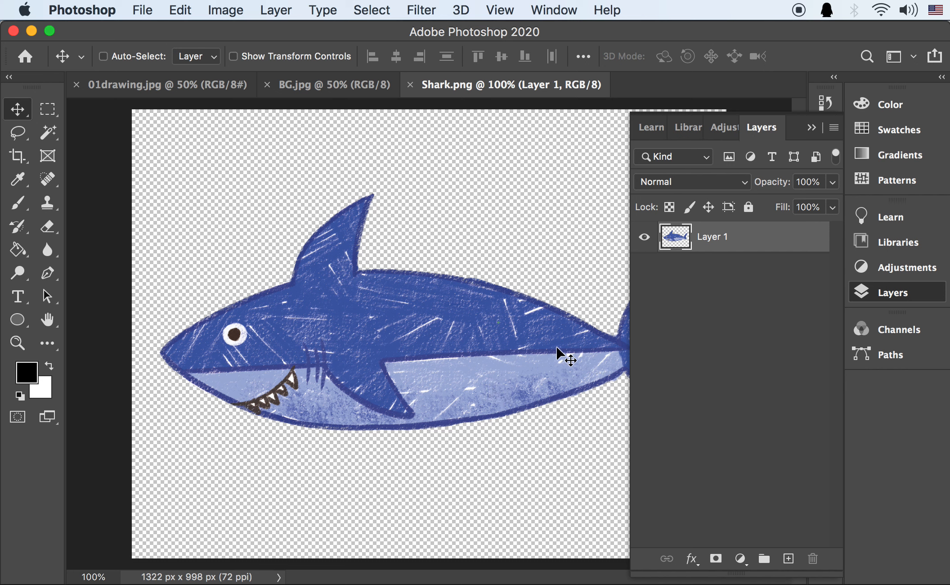
drag(556, 347, 556, 347)
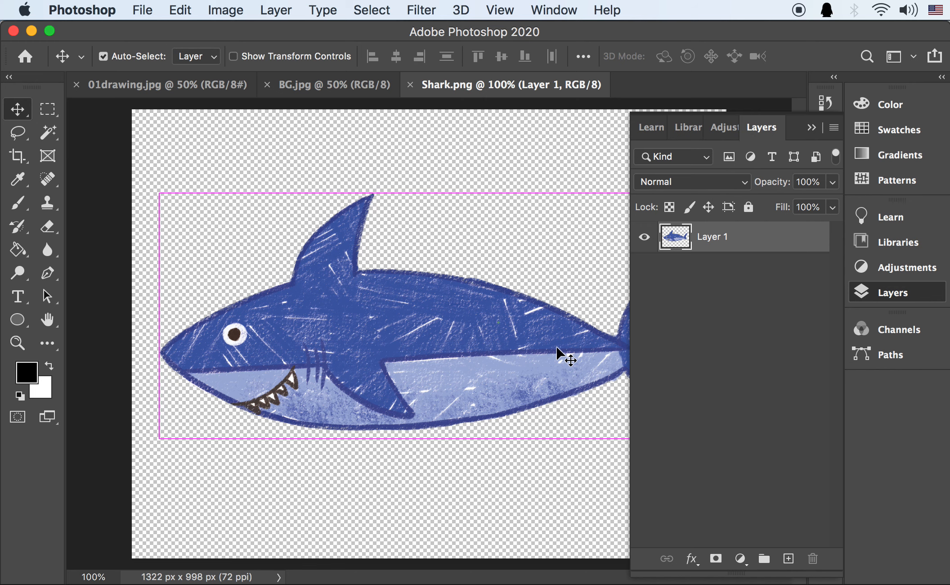
Switch to After Effects and import BG.jpg into the project from the 2D Animation Puppet Pin Lesson2 folder
key(super+Tab)
key(super+Tab)
key(super+Tab)
key(super+Tab)
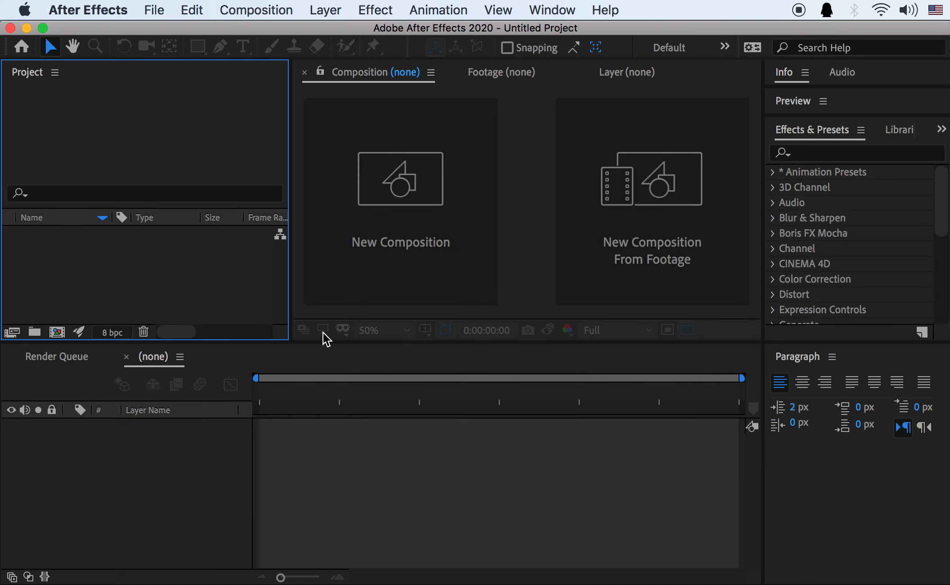
key(super+Tab)
key(super+Tab)
key(super+Tab)
key(super+Tab)
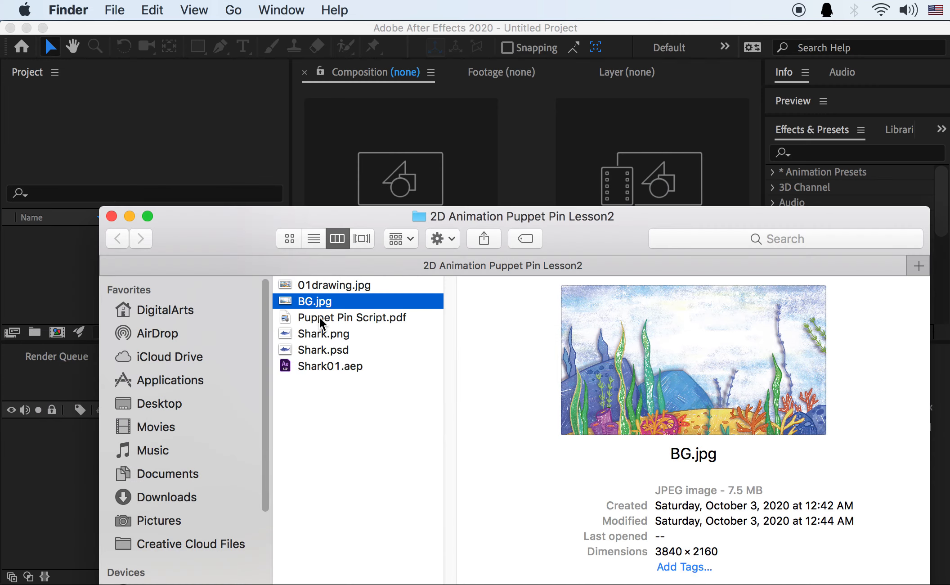
drag(280, 302, 43, 258)
key(super+Tab)
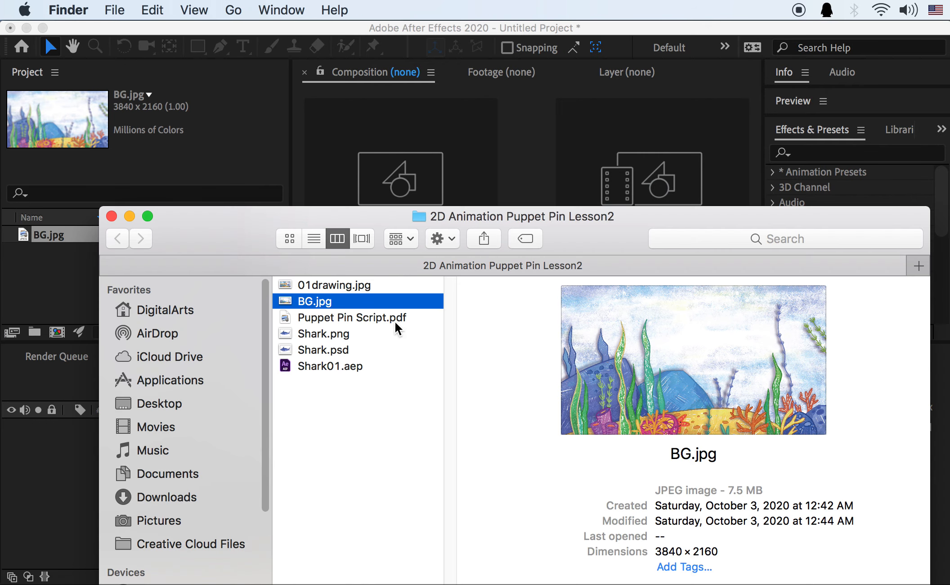
Import Shark.png from the same folder into the project
drag(323, 334, 21, 267)
click(67, 272)
click(45, 254)
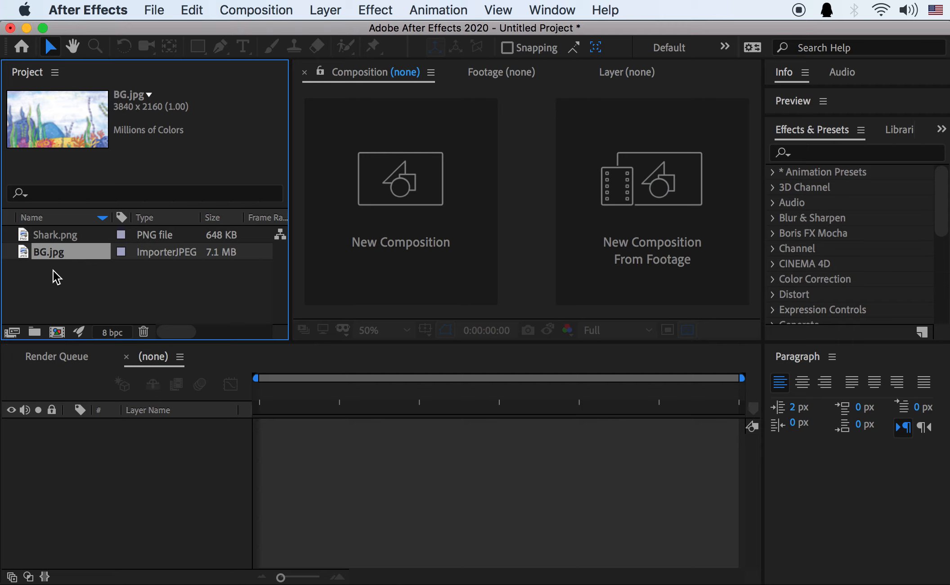
Create a new HDTV 1080 24 composition, 1920 x 1080 px at 24 fps, 20 seconds long, with a black background
click(250, 10)
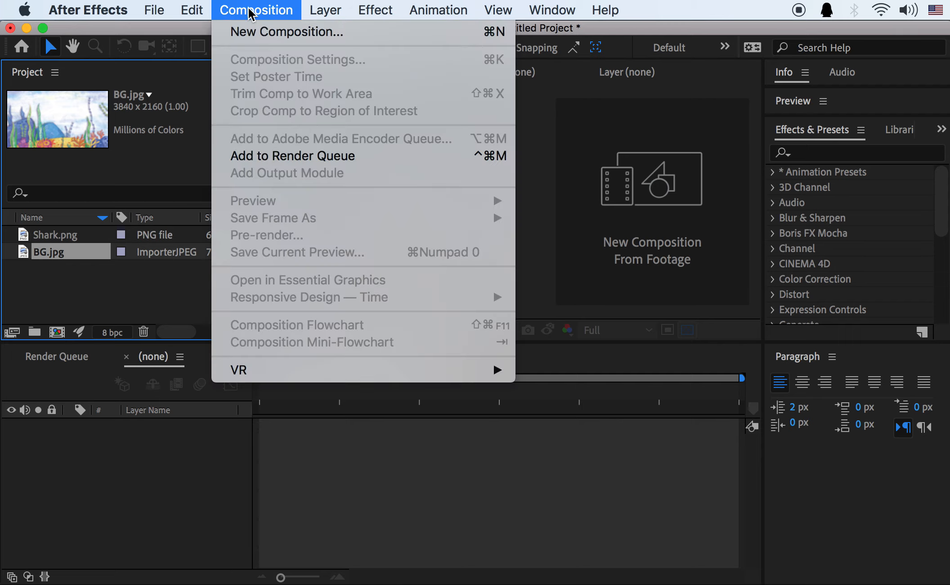
click(262, 32)
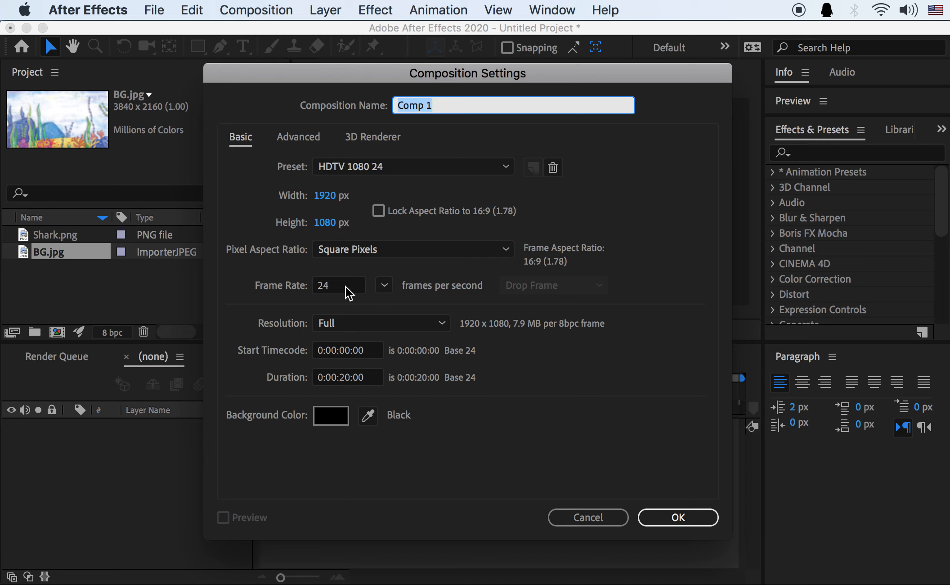
click(695, 519)
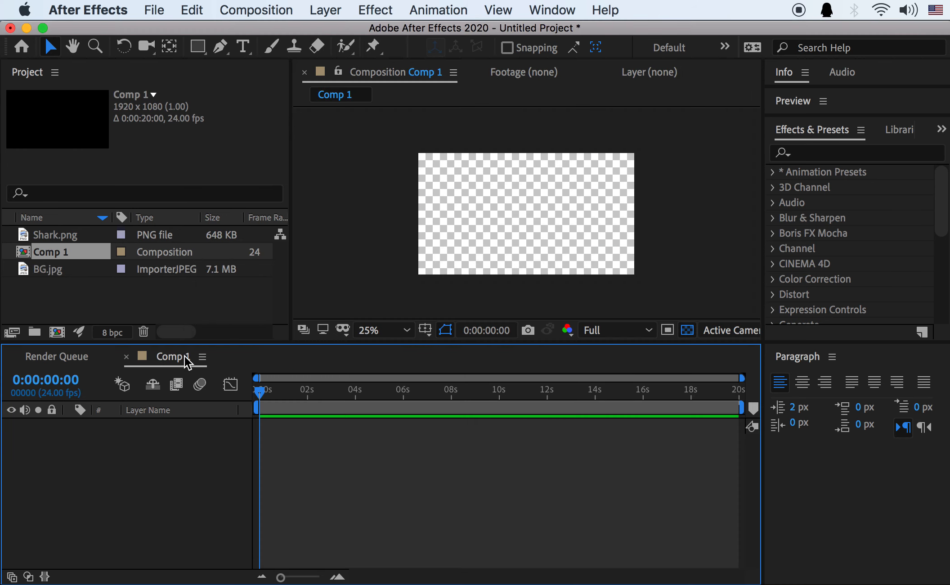
Add BG.jpg as a layer in Comp 1 and compare its dimensions with those of the composition
drag(48, 269, 103, 476)
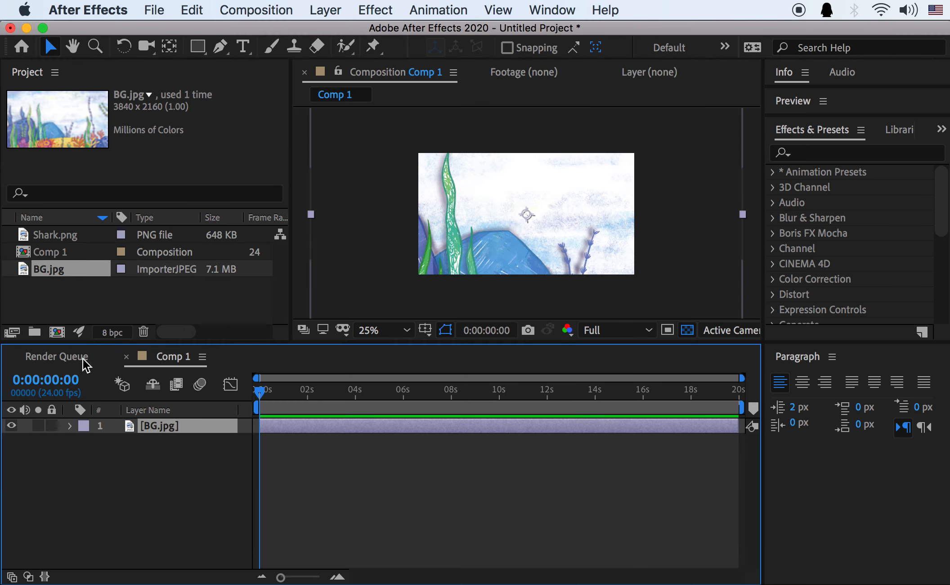
click(58, 251)
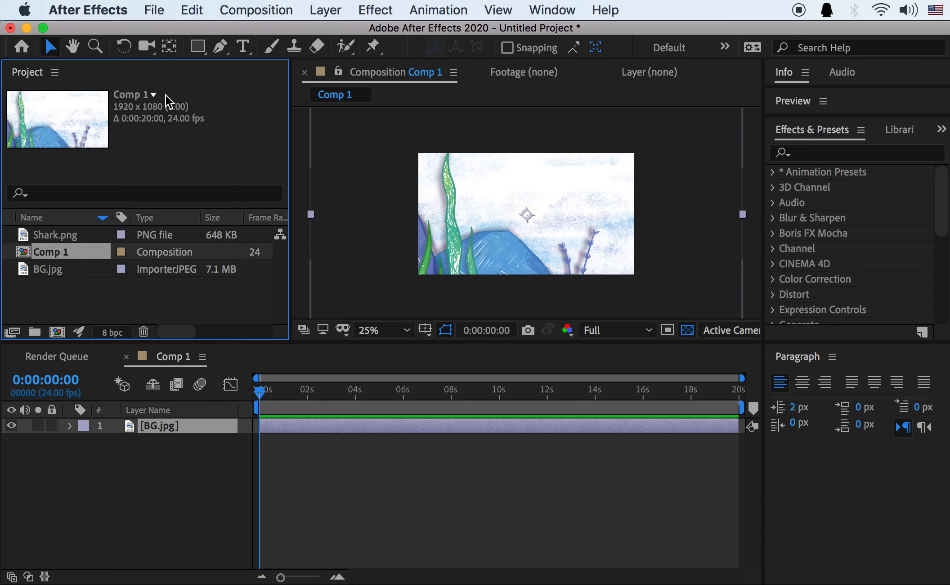
click(51, 270)
click(163, 441)
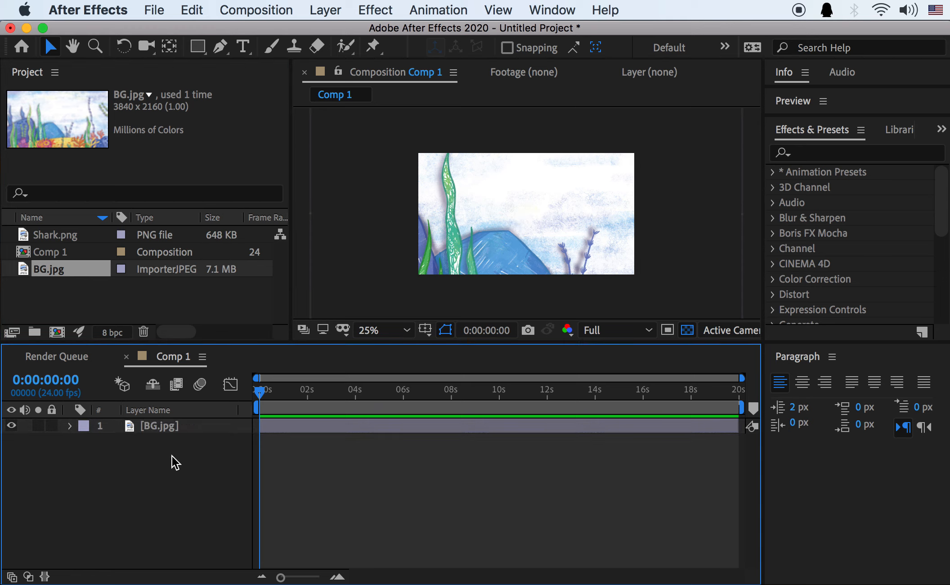
Show the Switches column for the layers and set the BG.jpg layer's scale to 50%
click(157, 427)
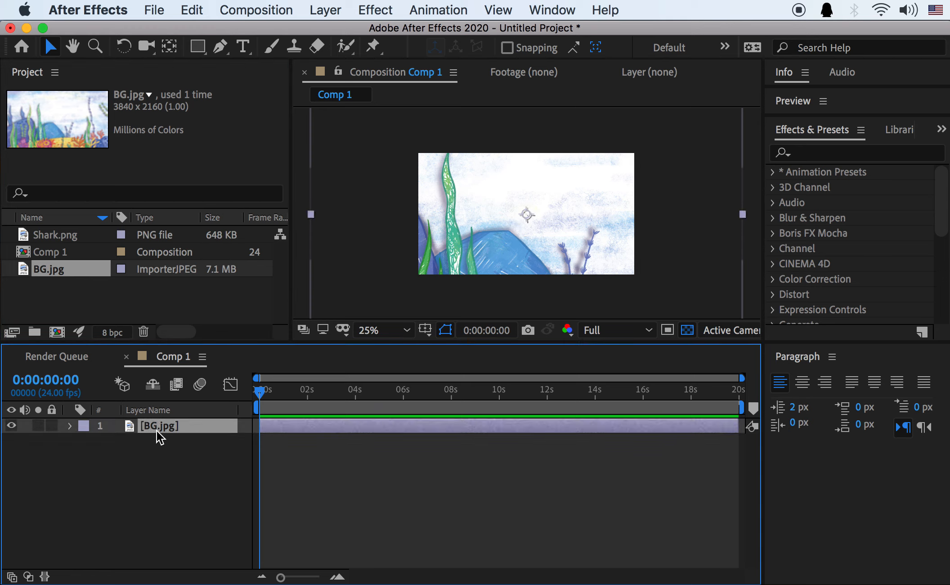
key(s)
click(140, 442)
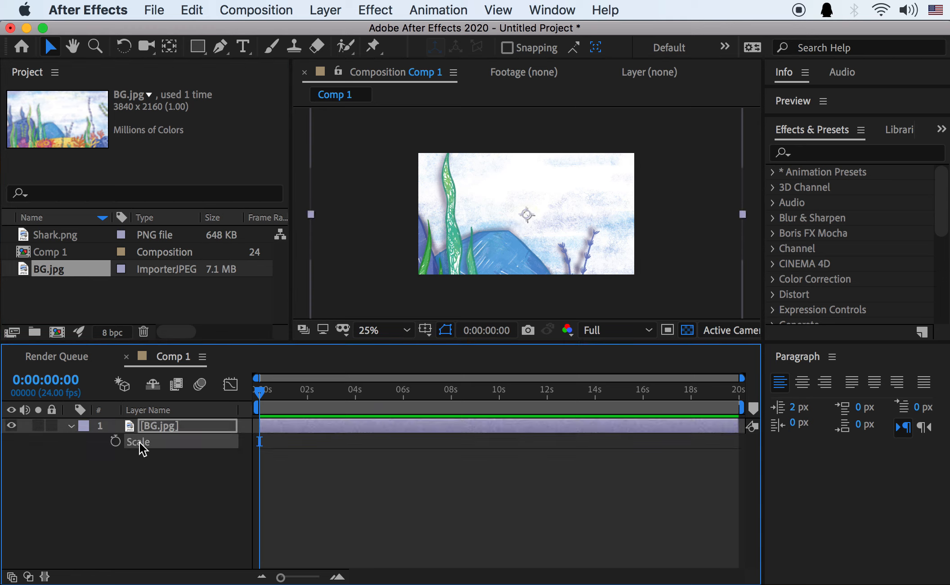
right_click(179, 406)
mouse_move(226, 463)
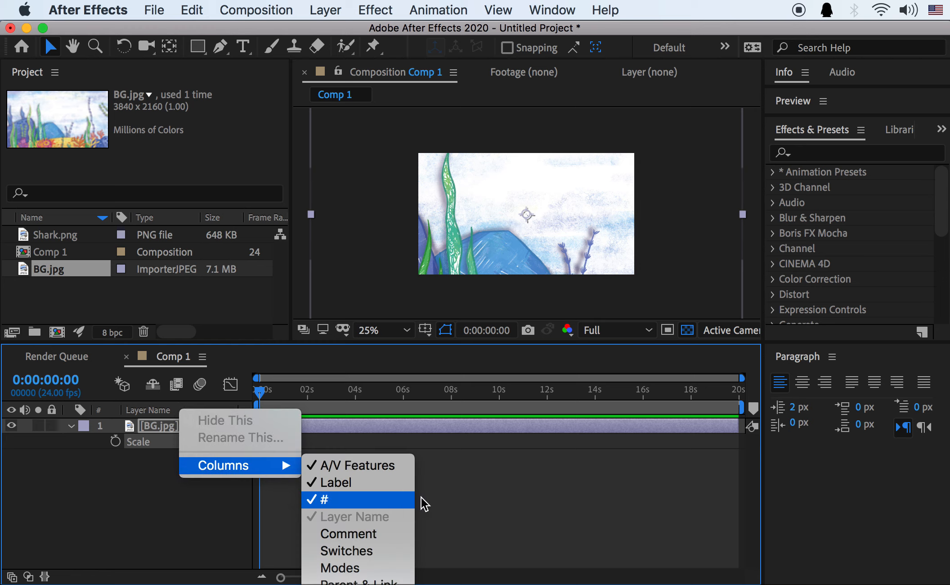
click(365, 552)
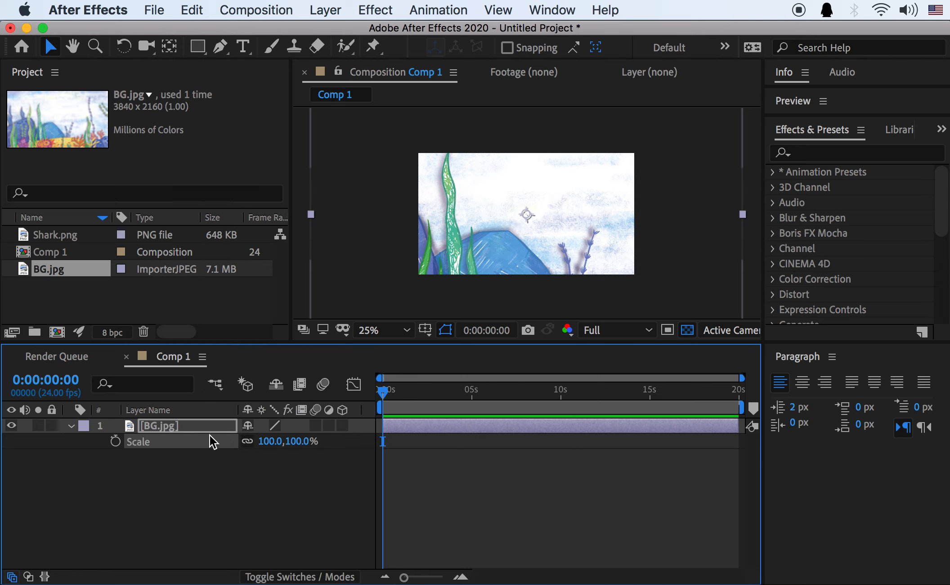
click(289, 442)
text(50)
key(Return)
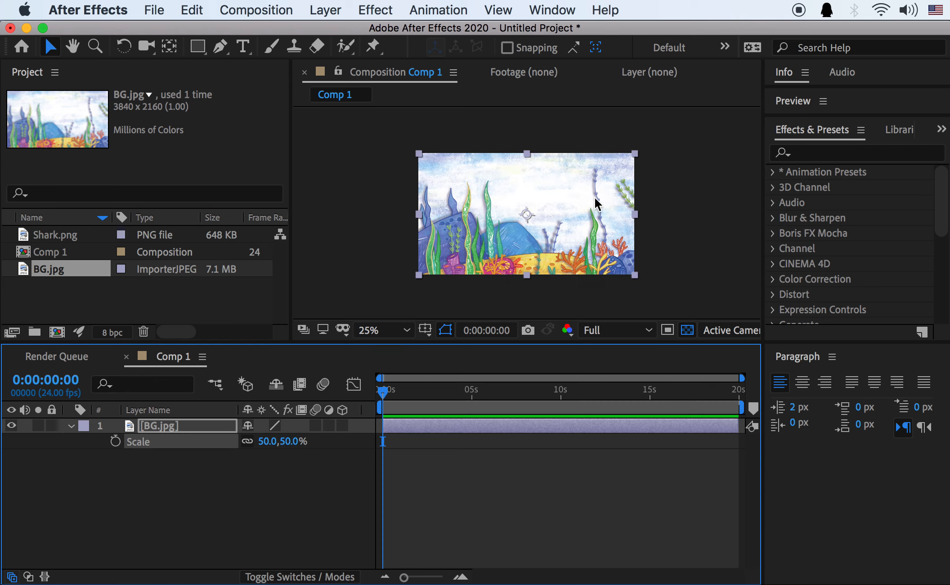
click(179, 478)
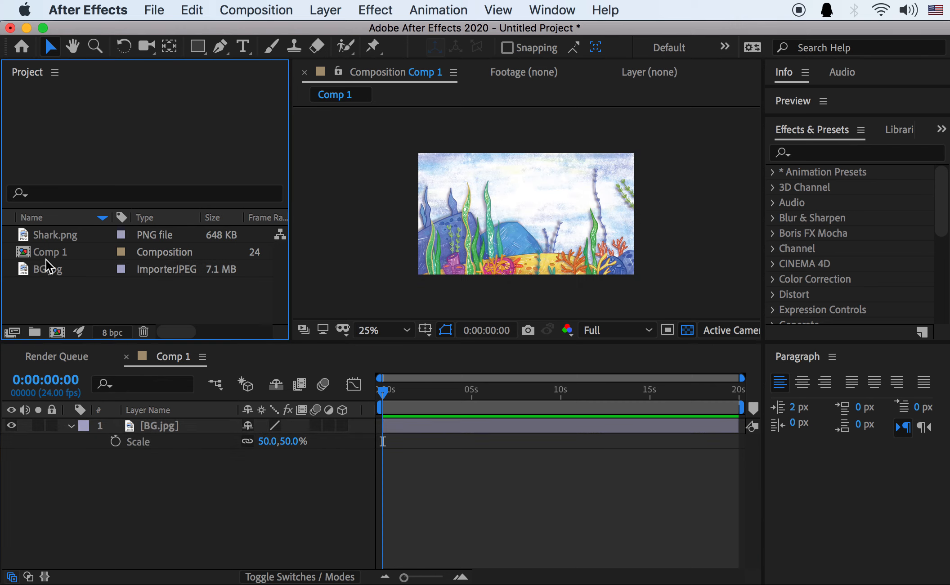
Create a new composition from the Shark.png footage
click(40, 234)
drag(45, 234, 56, 333)
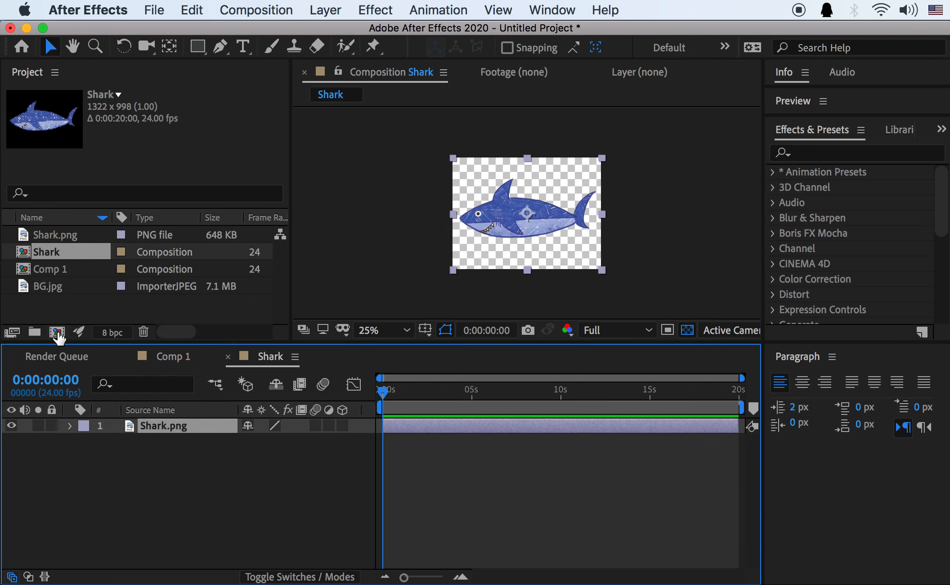
scroll(489, 211, up, 2)
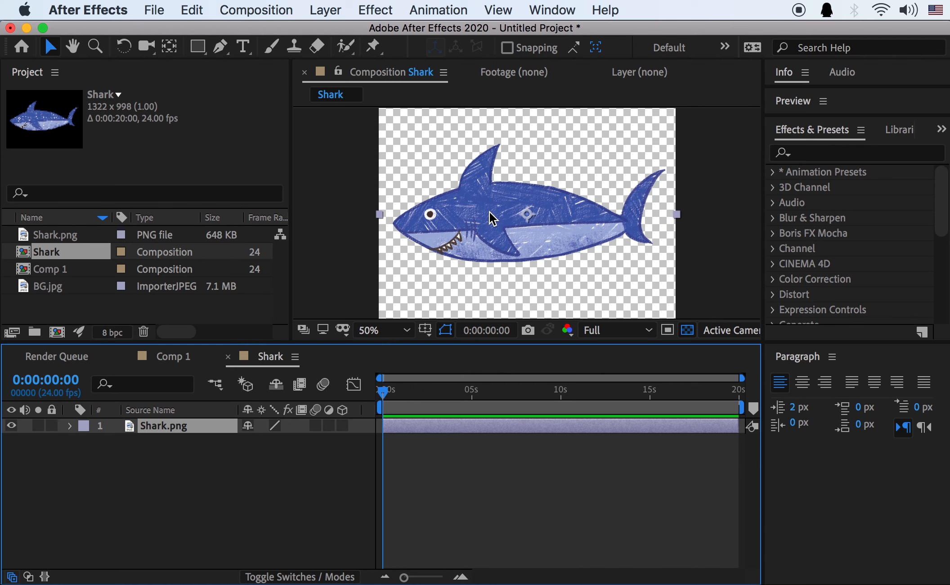
scroll(537, 234, up, 2)
scroll(536, 235, down, 2)
Add a null object to the Shark composition
right_click(139, 448)
mouse_move(190, 464)
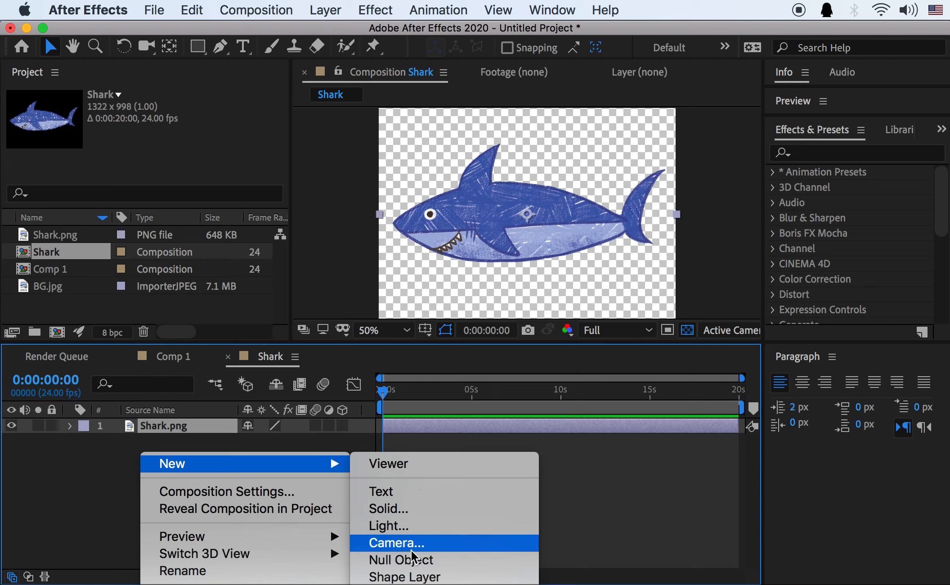
right_click(101, 471)
mouse_move(150, 484)
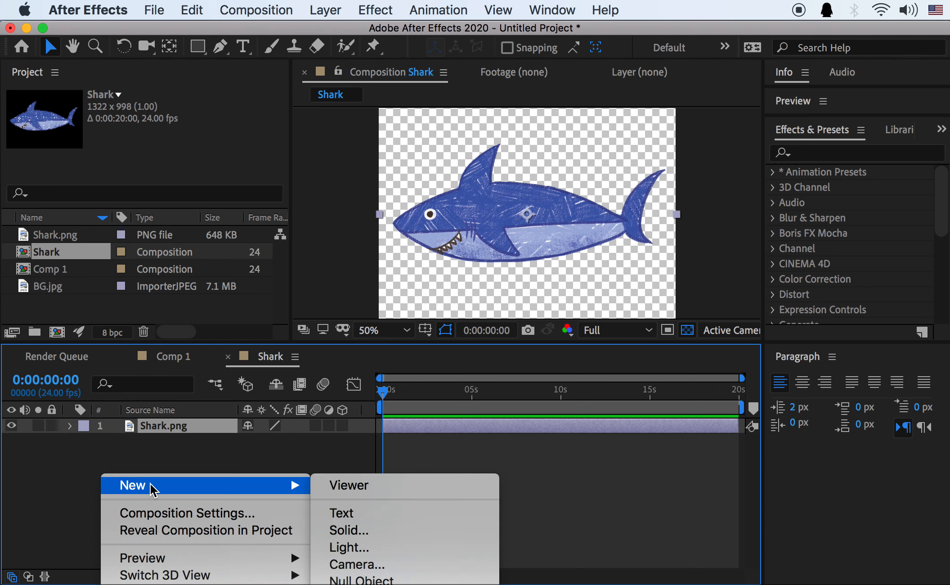
click(422, 581)
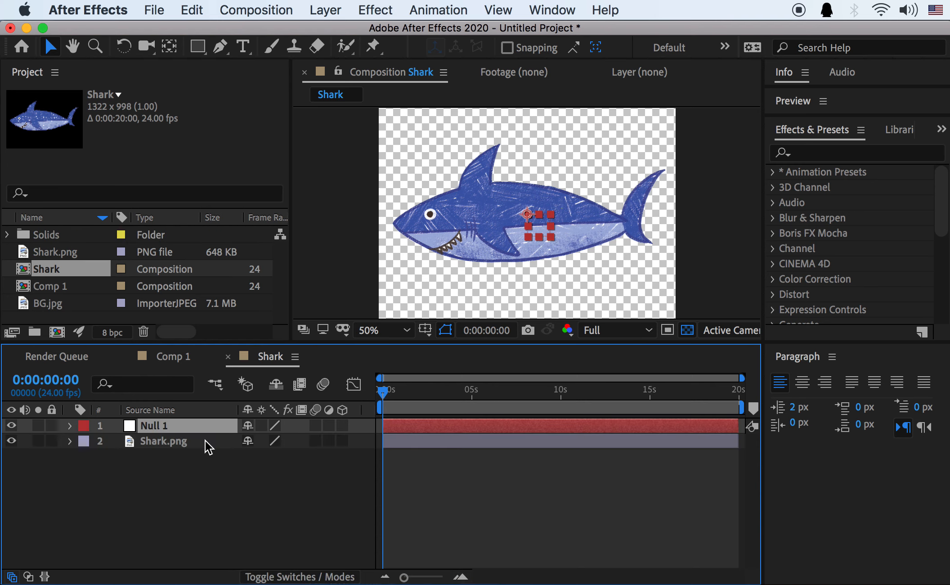
Shrink the null object to about half its size and place it on the shark's head just below the eye
scroll(545, 217, up, 1)
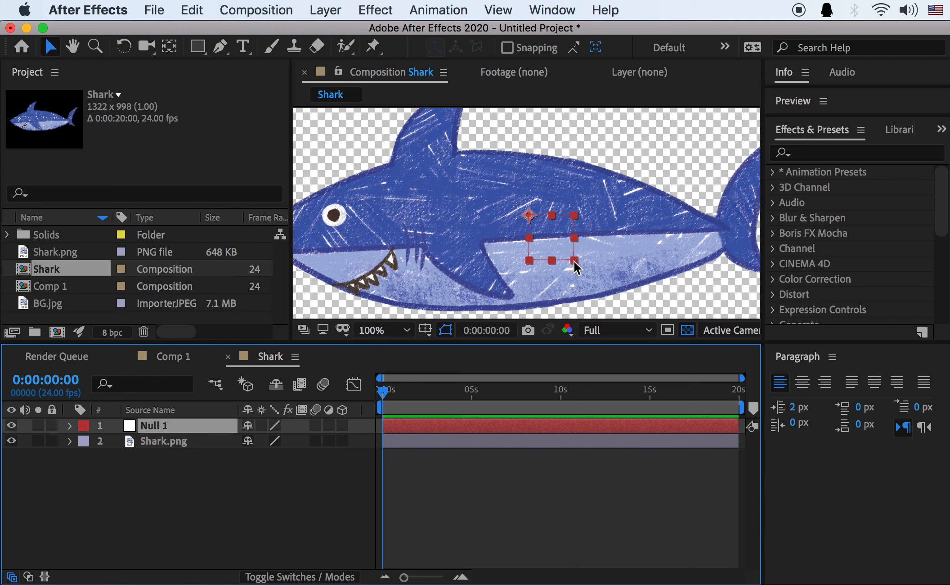
drag(575, 261, 553, 250)
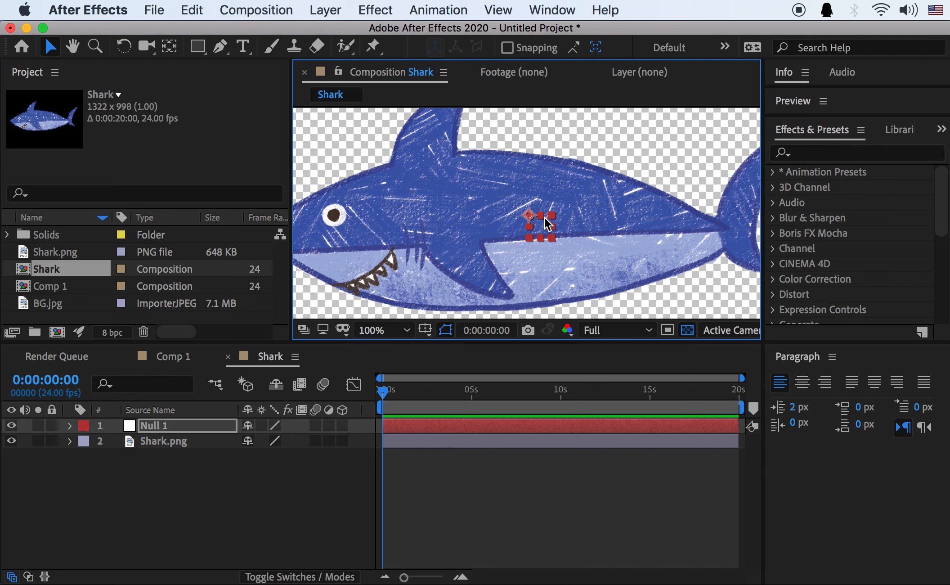
drag(541, 223, 342, 237)
key(space)
drag(427, 234, 524, 225)
drag(438, 230, 559, 212)
key(period)
key(space)
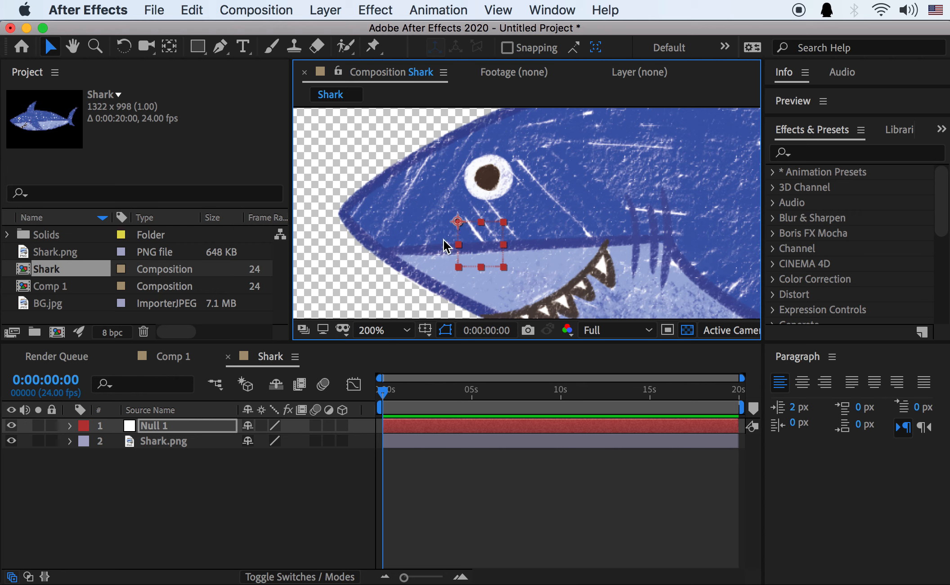
key(comma)
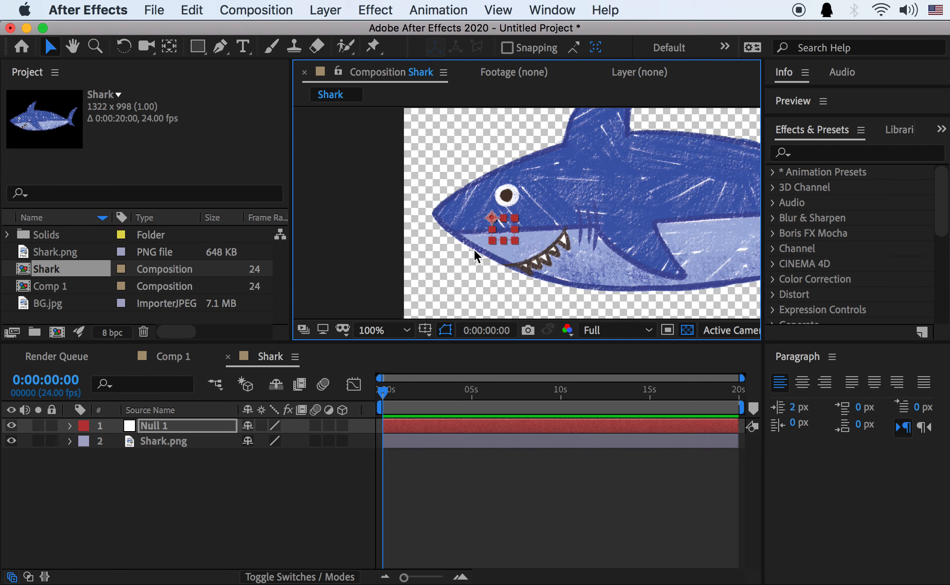
Rename the null layer as Body1 and duplicate it
click(166, 424)
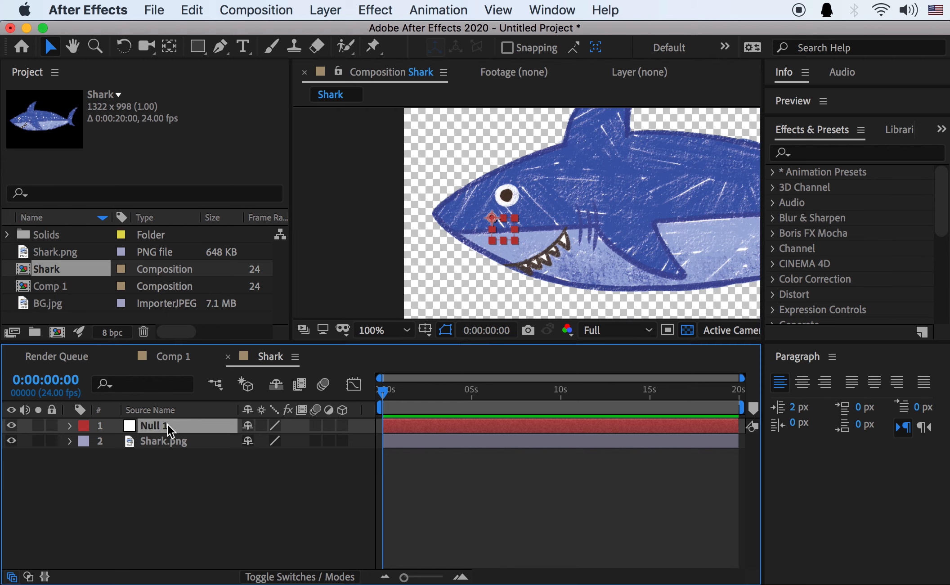
key(Return)
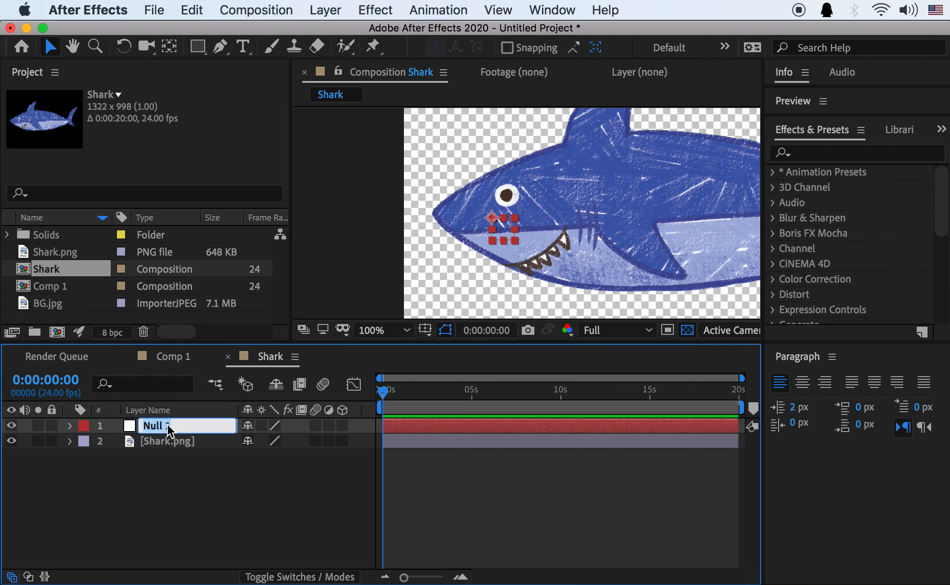
text(Body1)
drag(150, 426, 143, 425)
key(Return)
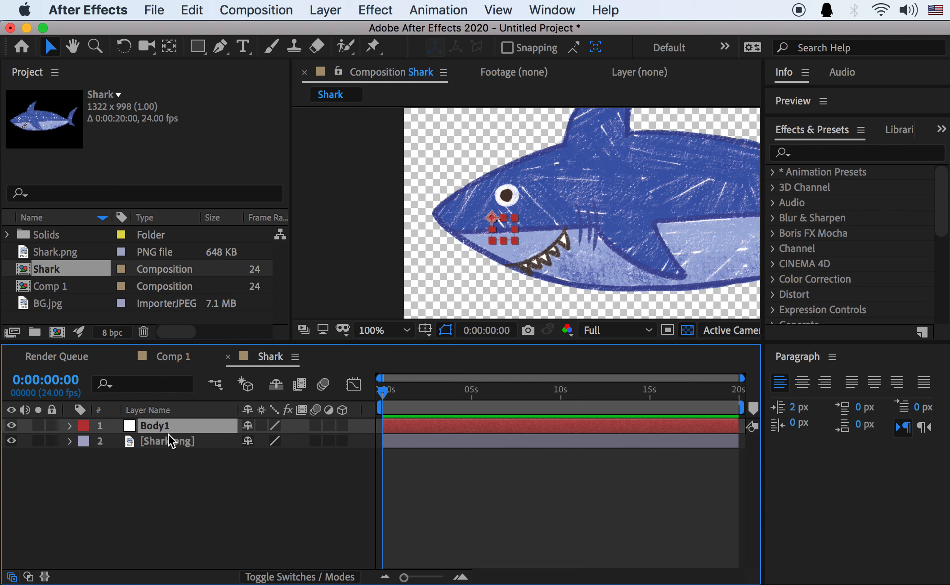
key(super+d)
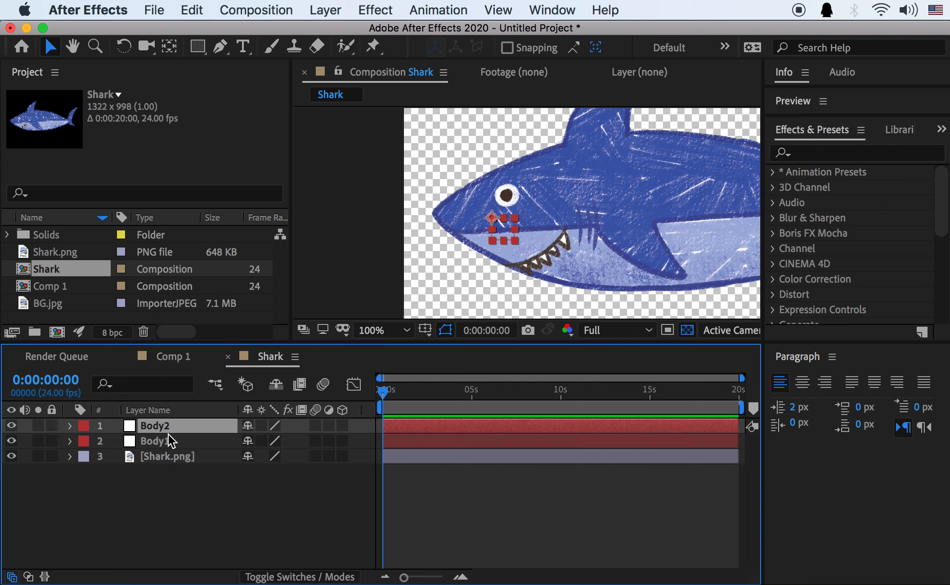
Move the duplicated Body2 null back along the shark's midline to just behind the gills at the pectoral fin
key(h)
drag(580, 237, 499, 228)
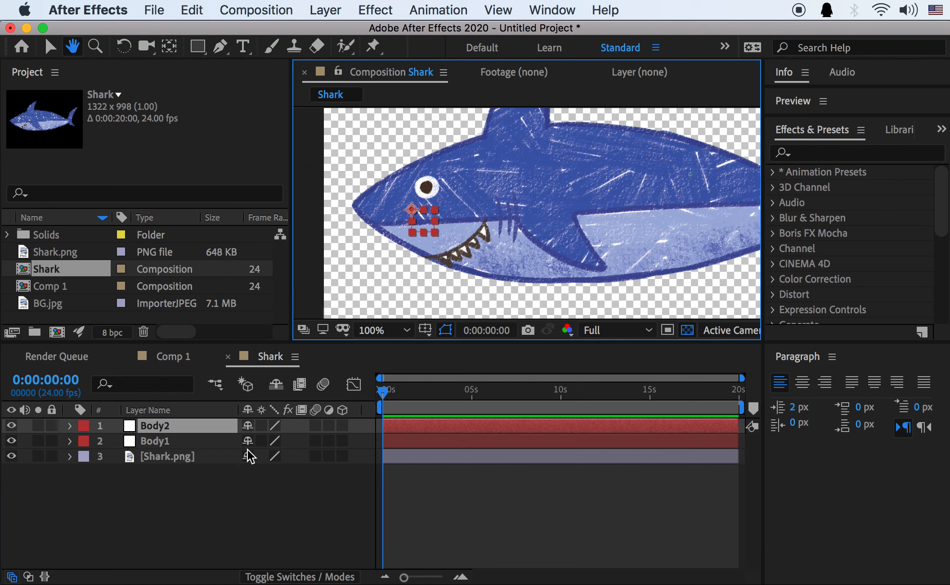
key(v)
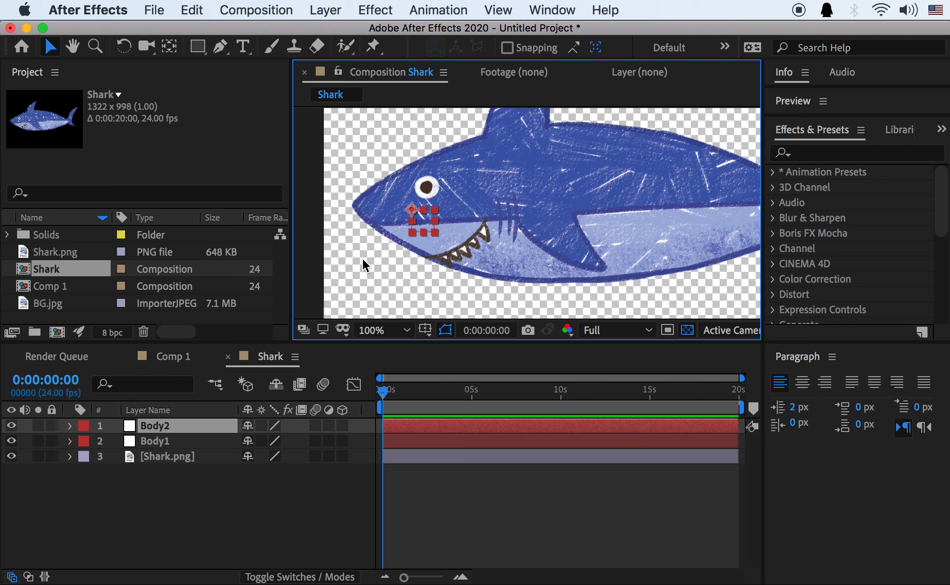
drag(425, 223, 527, 214)
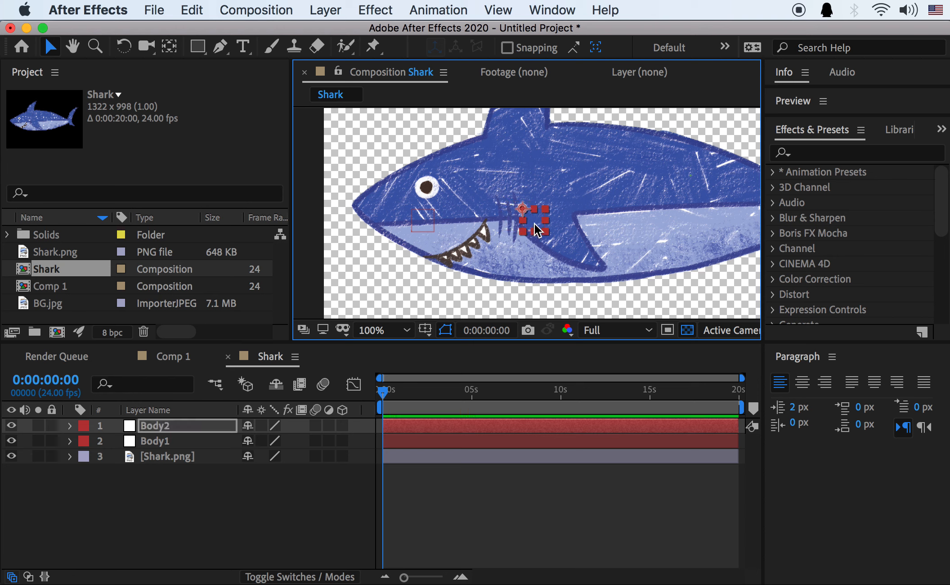
Duplicate the Body2 null three times and spread the copies evenly along the belly line, ending at the tail base
key(h)
drag(604, 207, 742, 225)
key(v)
key(super+d)
key(super+d)
key(super+d)
drag(593, 223, 398, 233)
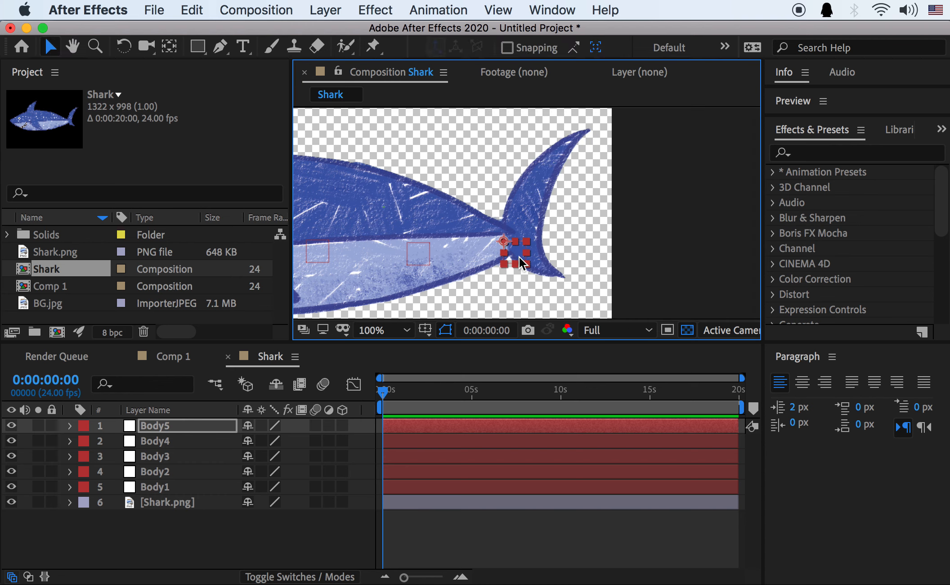
Duplicate the null at the tail base and rename the copy as Tail1
key(super+d)
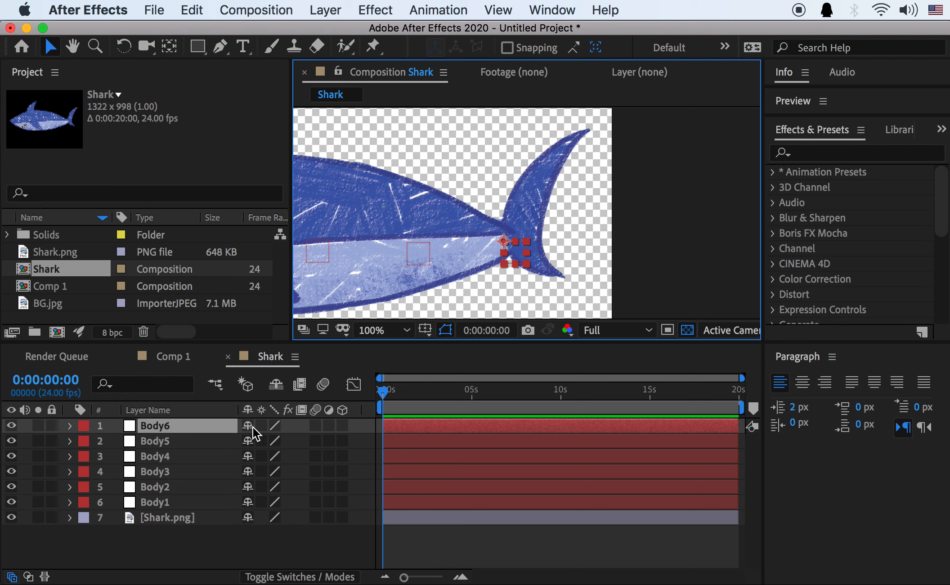
click(161, 426)
key(Return)
text(T)
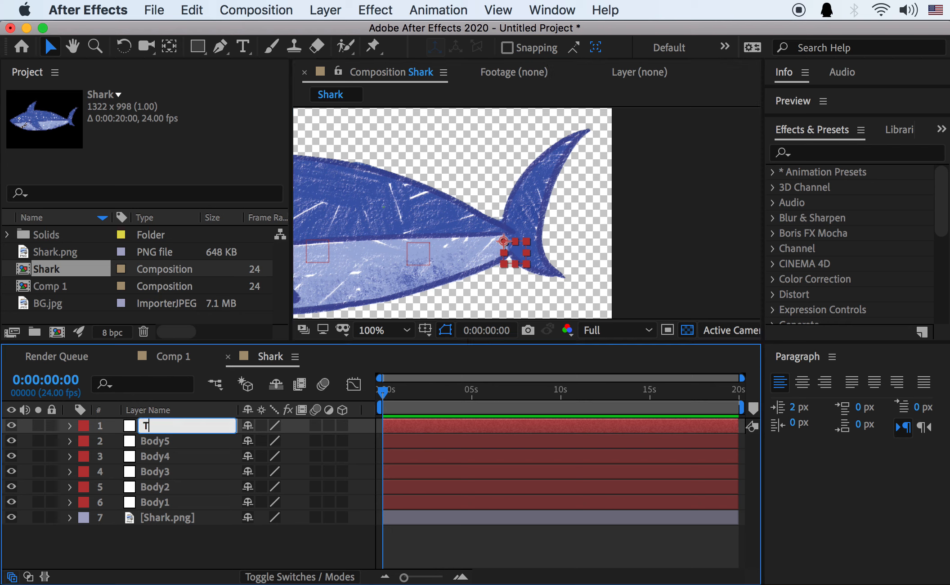
text(ail1)
key(Return)
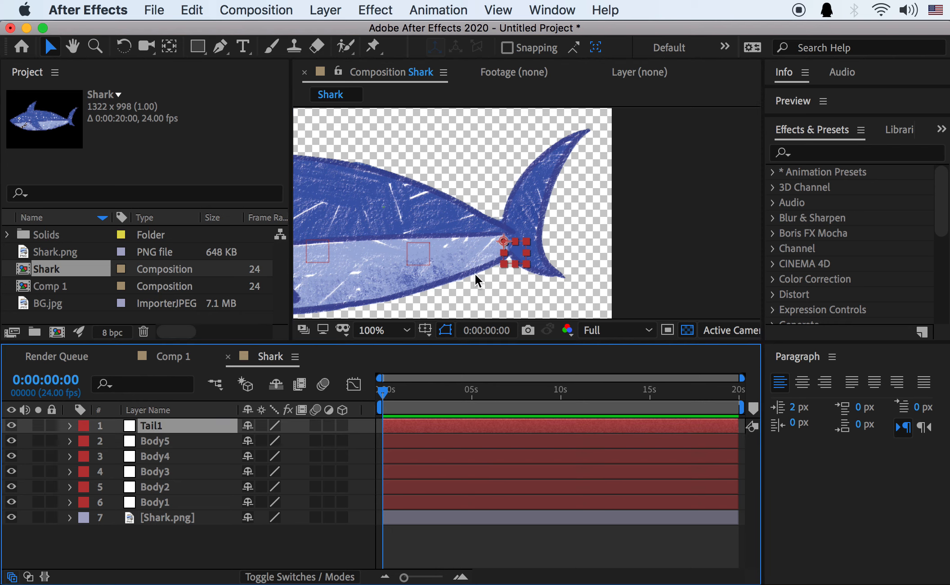
Move Tail1 onto the lower lobe of the tail fin and place a duplicate of it on the upper lobe
drag(514, 247, 546, 275)
key(super+d)
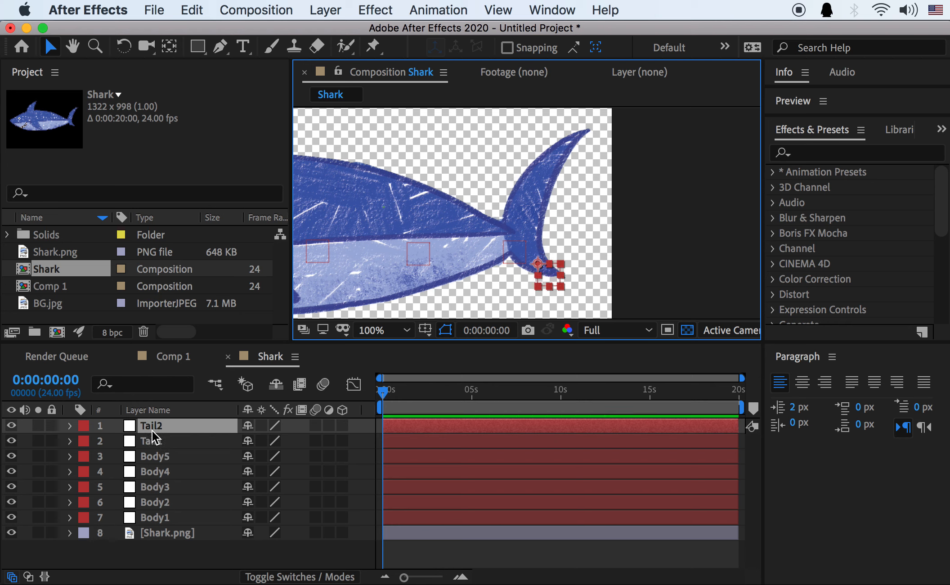
drag(551, 261, 561, 182)
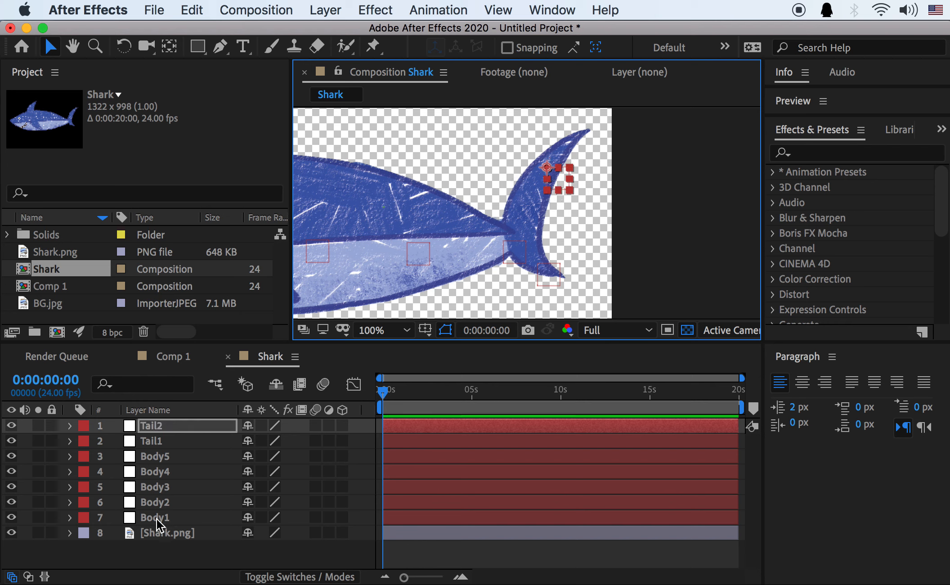
Place a puppet pin on the Shark.png layer at the upper-left corner of the Body1 null below the eye
key(h)
drag(424, 236, 565, 229)
key(v)
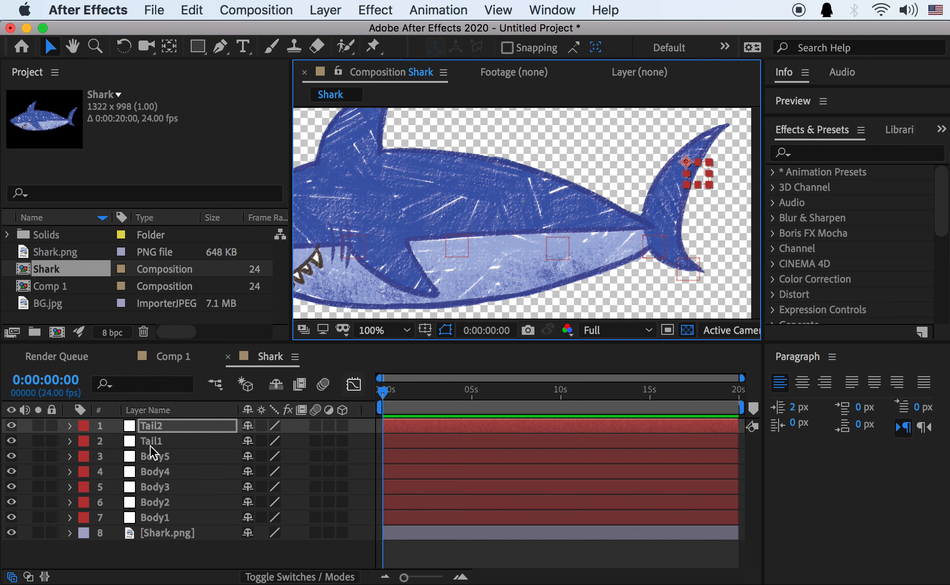
click(152, 533)
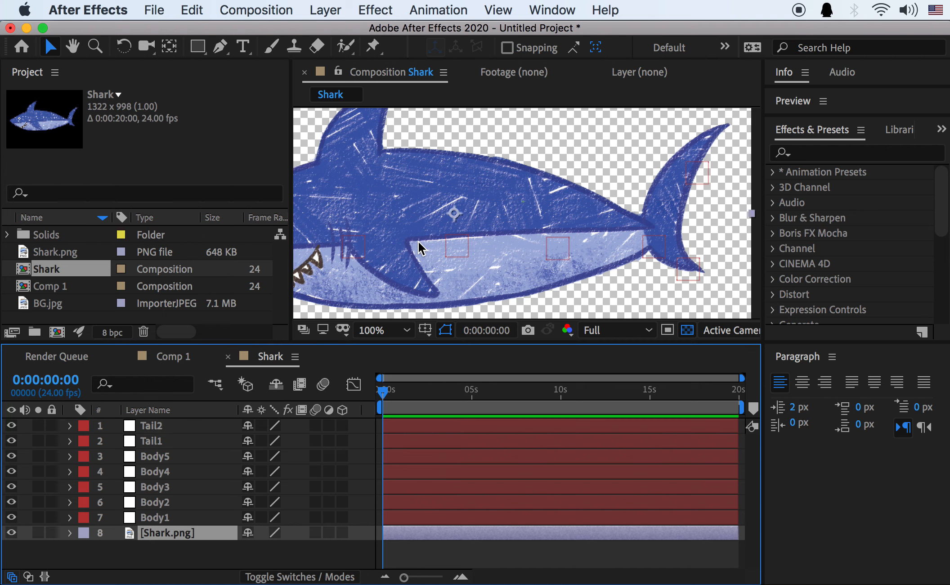
key(space)
drag(418, 240, 598, 211)
scroll(414, 227, up, 1)
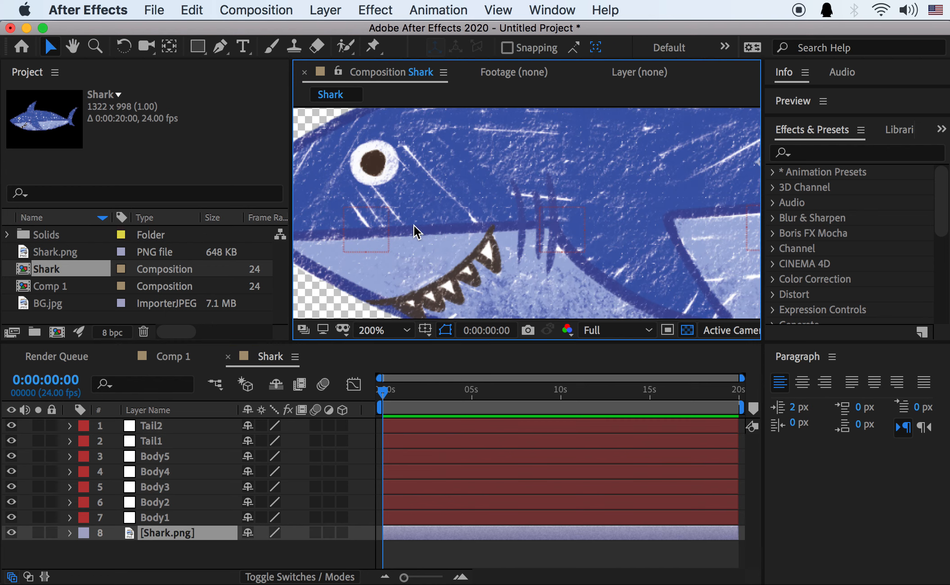
drag(405, 228, 507, 215)
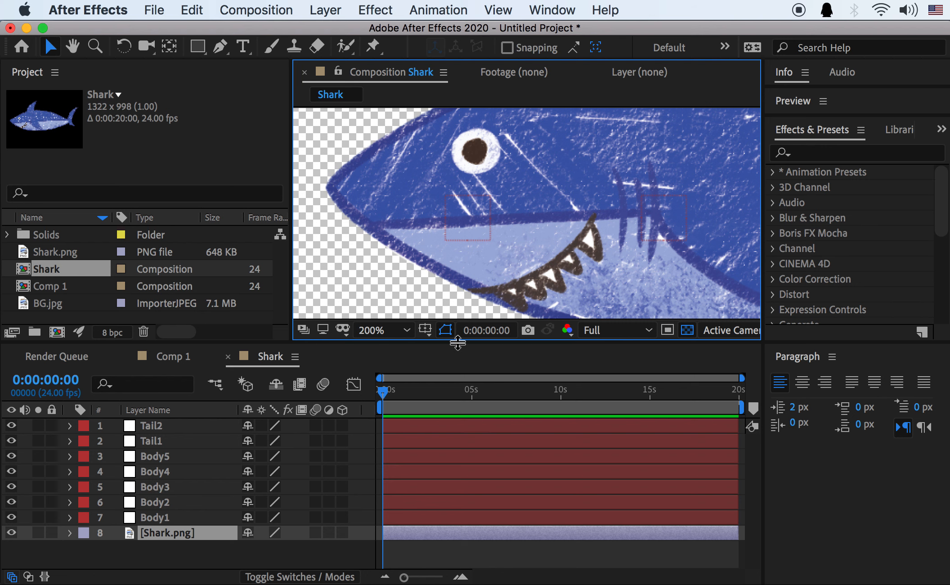
drag(456, 343, 457, 392)
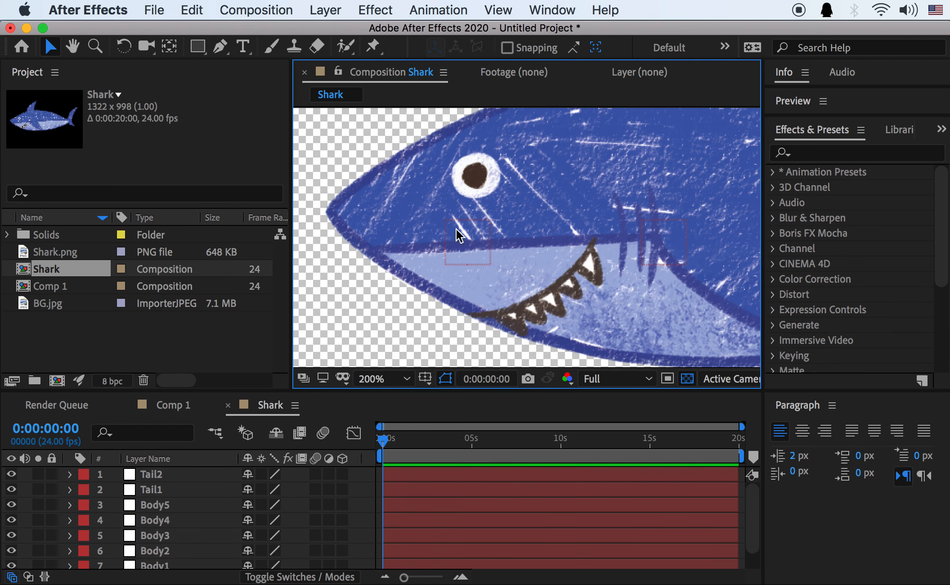
click(373, 48)
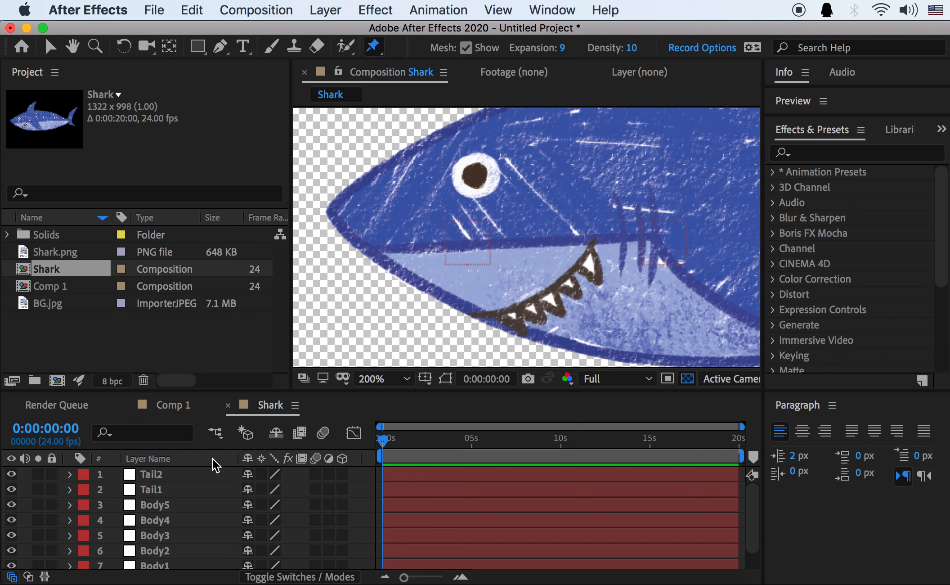
scroll(169, 540, down, 1)
click(169, 560)
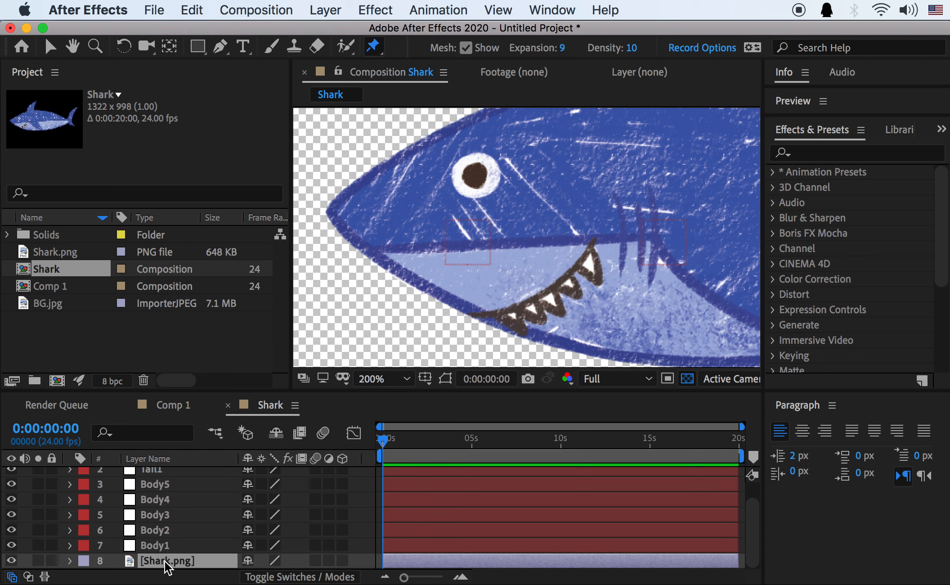
click(446, 219)
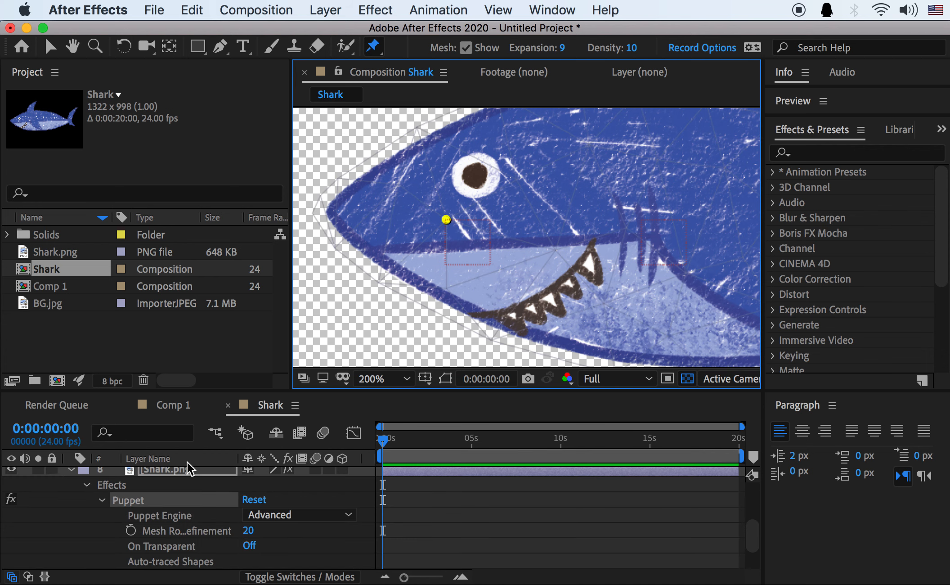
scroll(173, 495, up, 2)
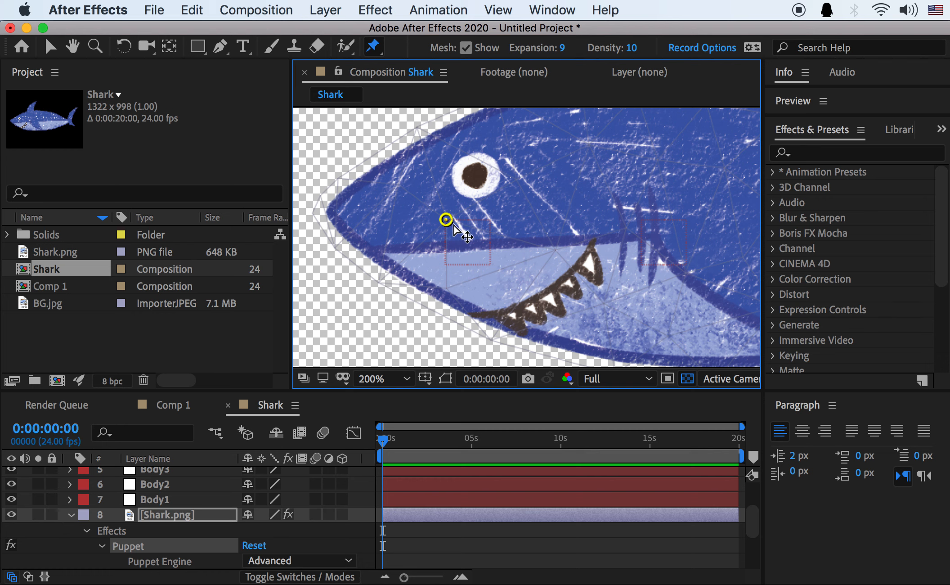
Add puppet pins at the upper-left corners of the Body2, Body3 and Body4 nulls along the shark's body
key(h)
drag(689, 227, 479, 218)
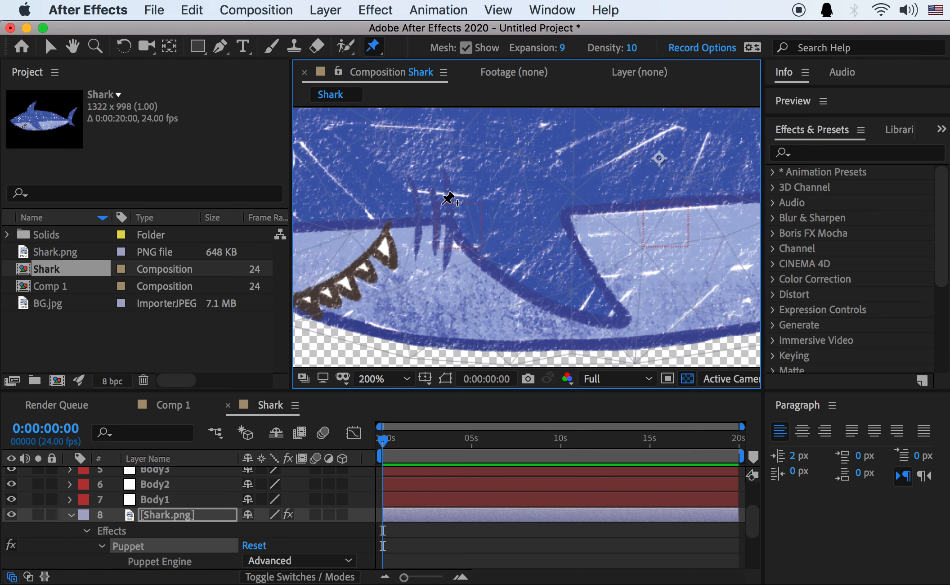
click(436, 204)
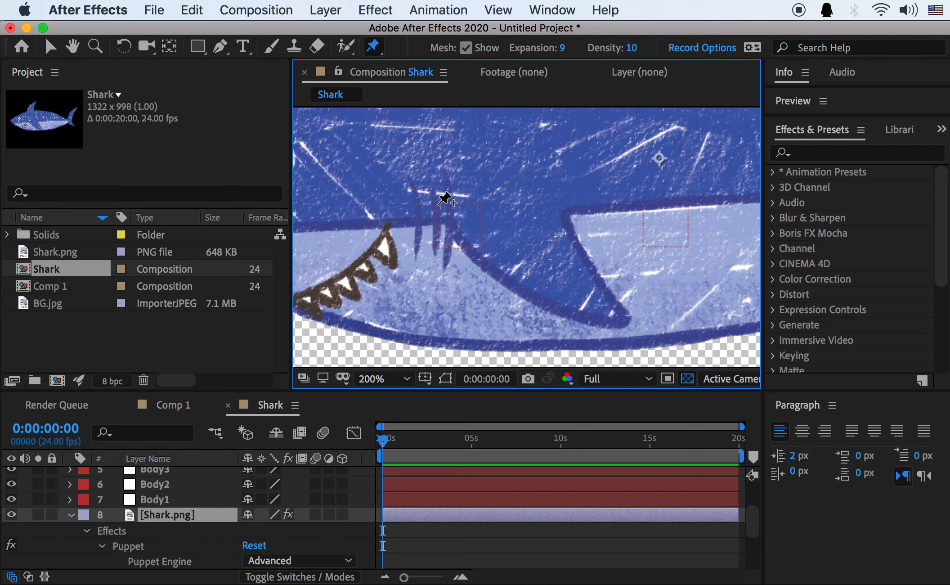
click(644, 202)
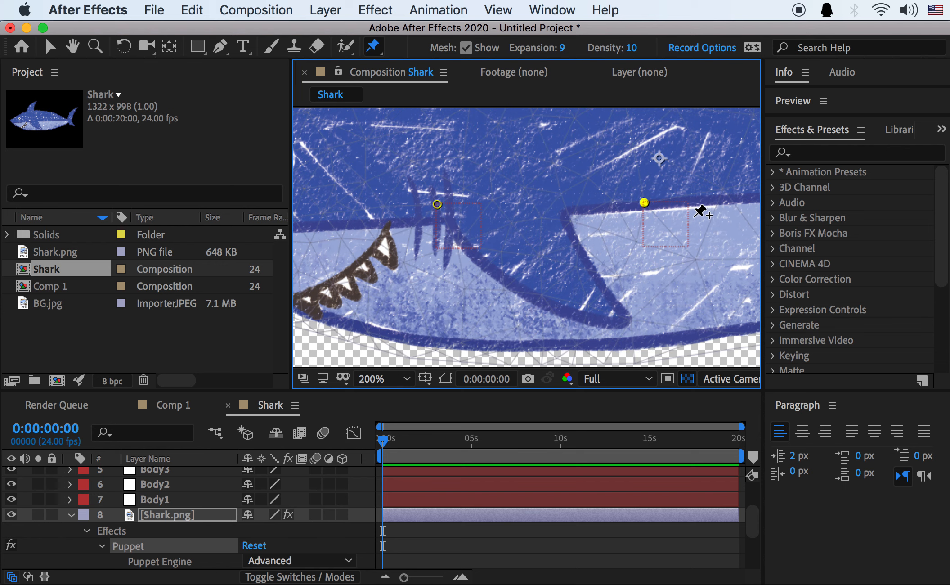
key(space)
drag(701, 215, 352, 226)
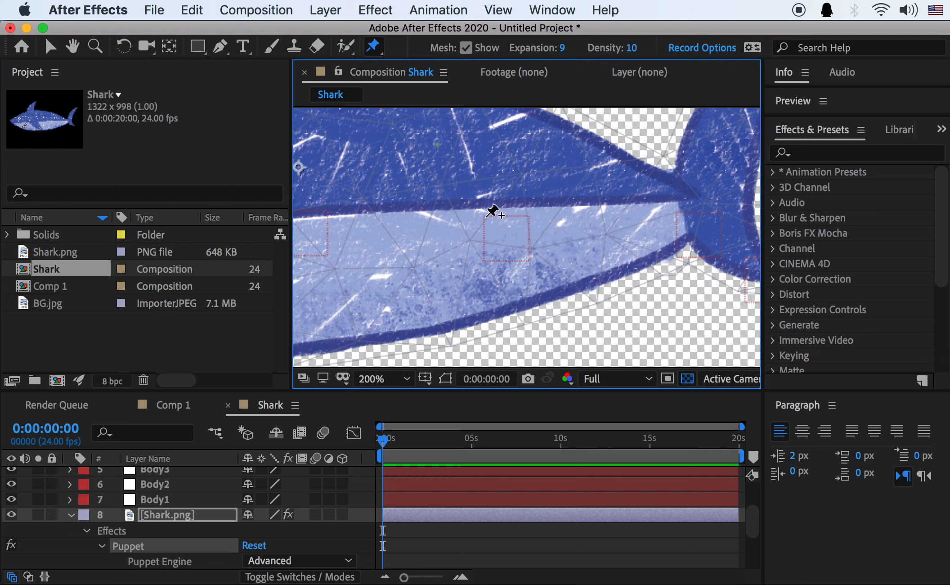
click(486, 217)
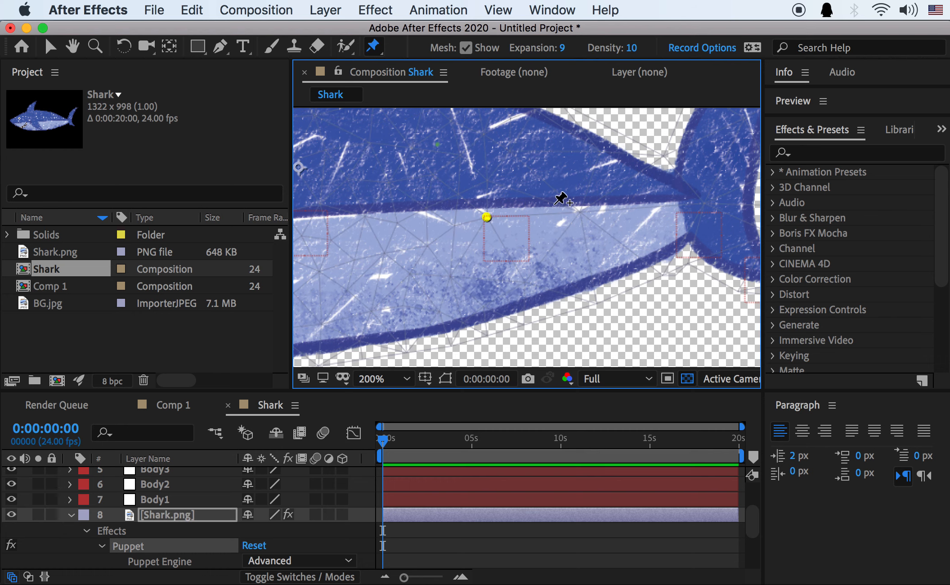
Add puppet pins at the Body5 null on the tail base and at the Tail1 and Tail2 nulls on the fin lobes
key(space)
drag(629, 205, 430, 214)
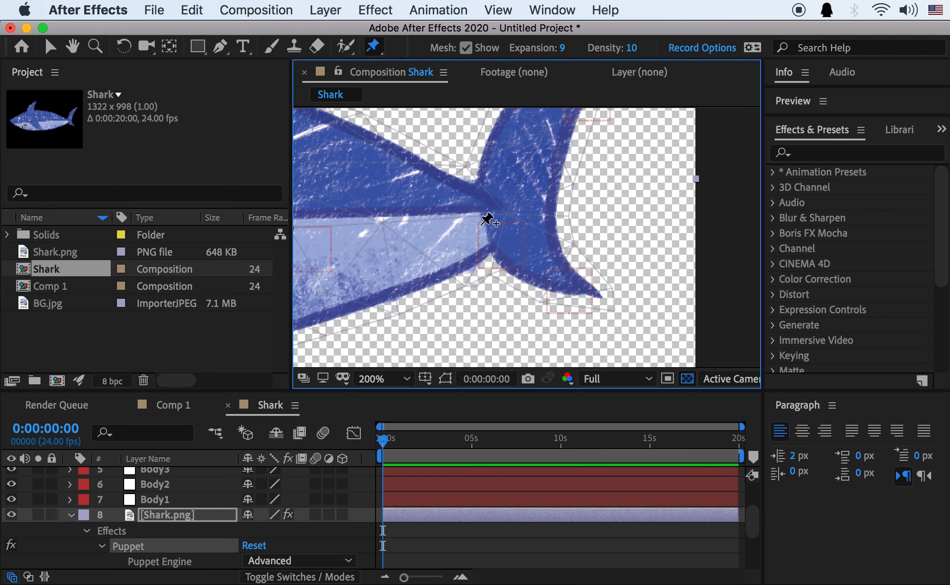
click(481, 225)
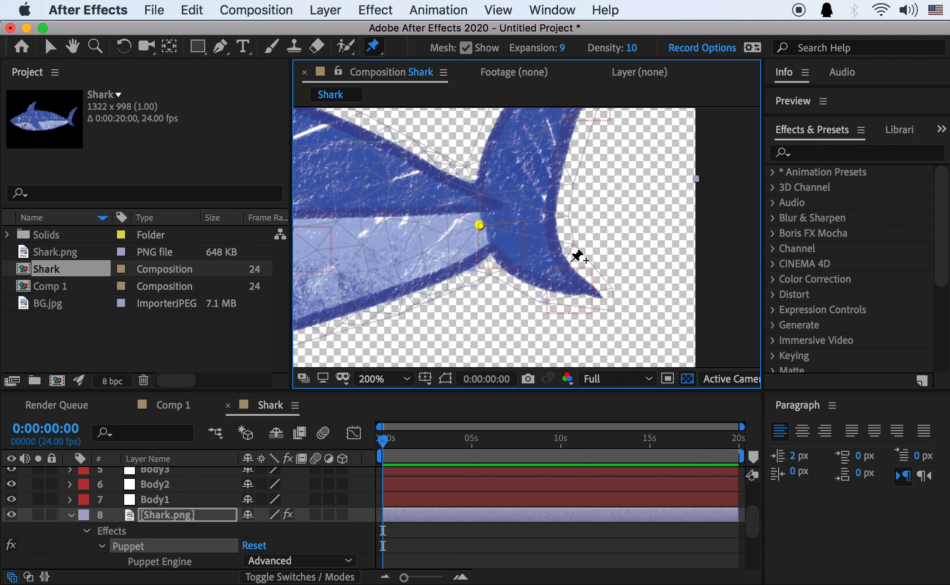
click(547, 268)
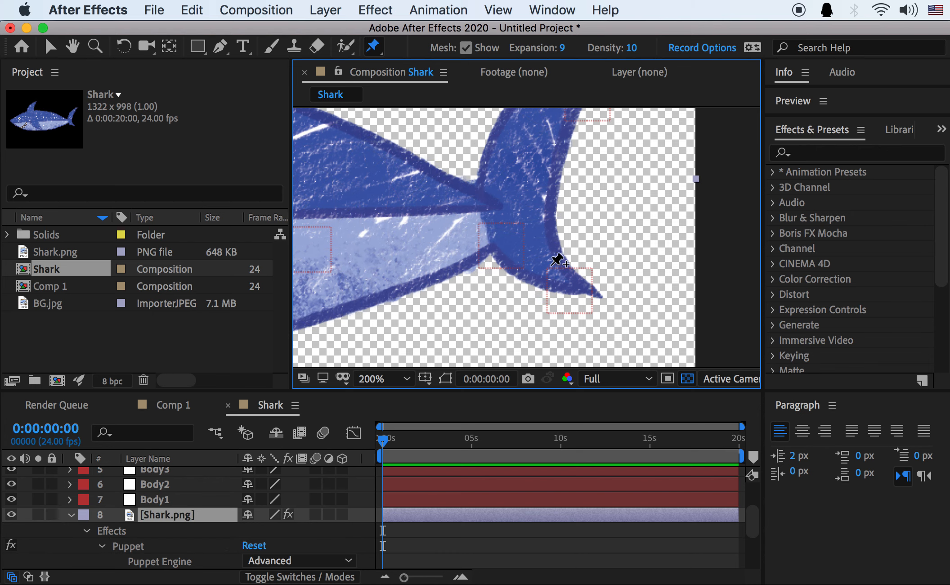
key(space)
drag(572, 163, 535, 327)
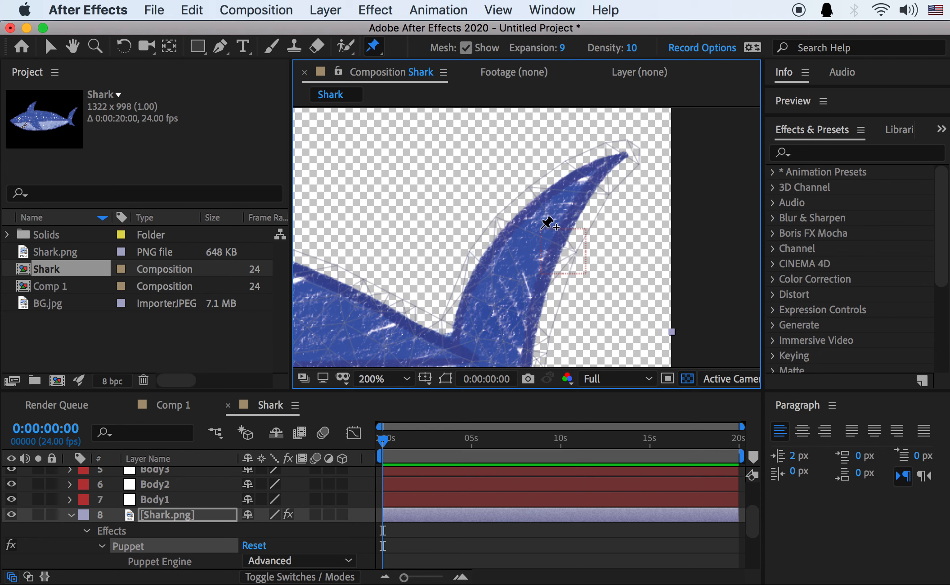
click(543, 231)
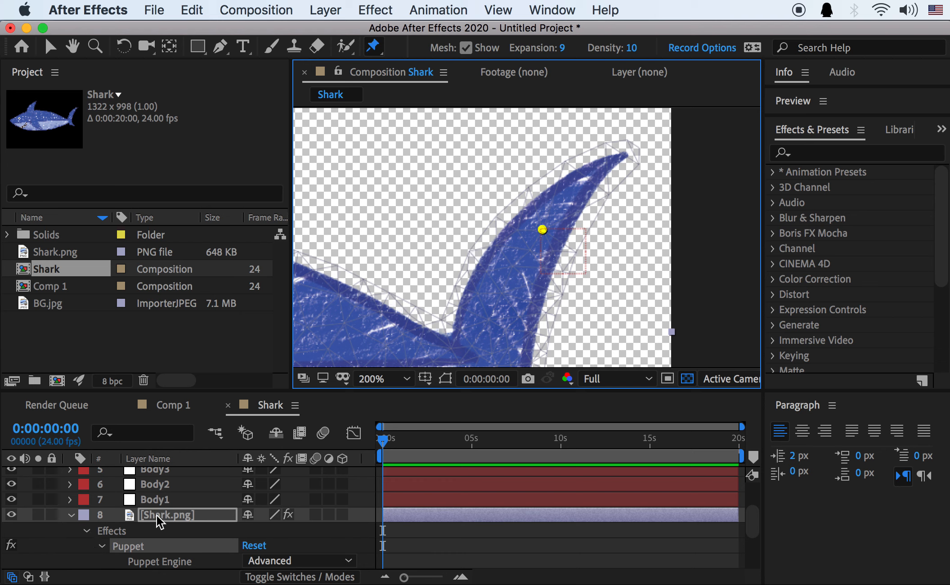
Expand the Puppet effect's Mesh 1 and Deform groups on Shark.png and select Puppet Pin 1
scroll(117, 551, down, 3)
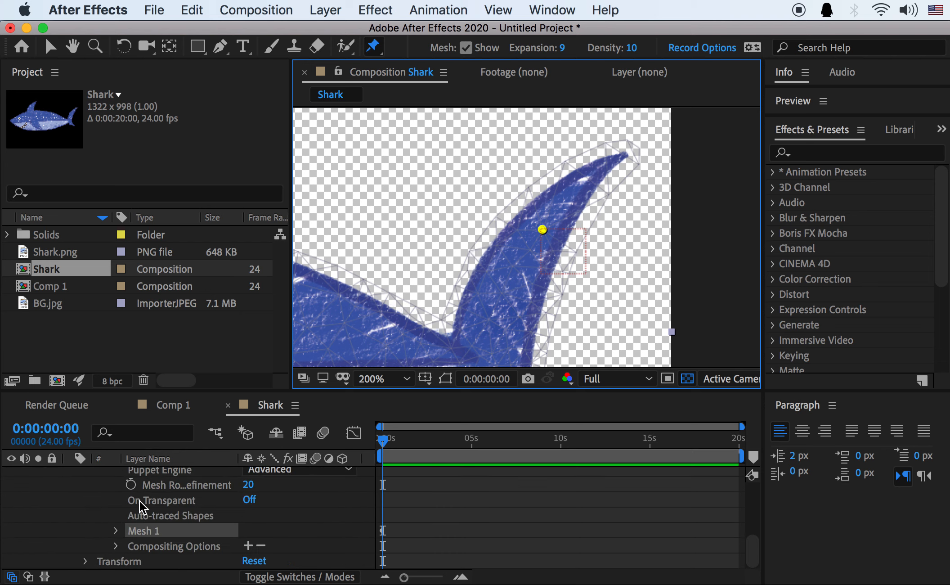
click(116, 532)
click(131, 531)
scroll(167, 512, down, 1)
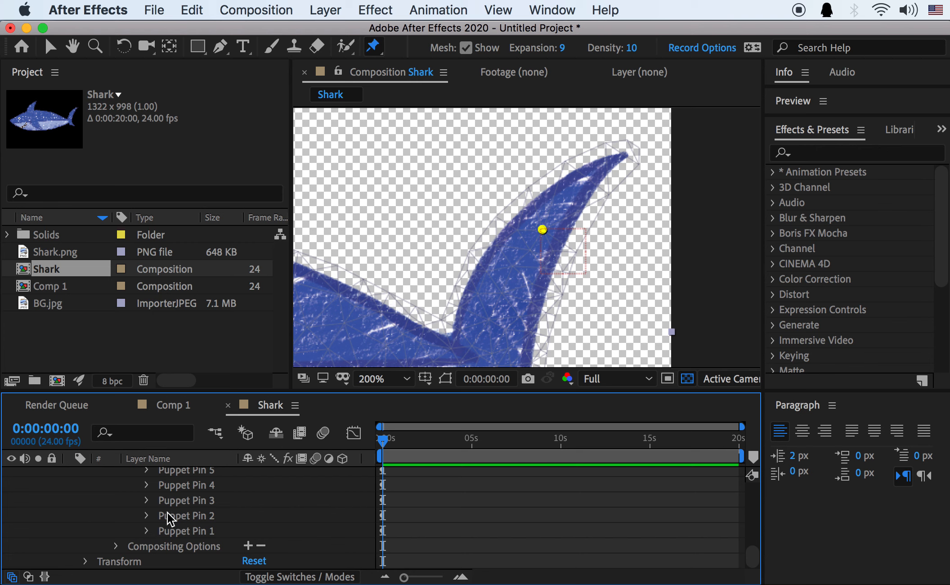
scroll(167, 511, up, 3)
scroll(190, 560, down, 1)
click(190, 561)
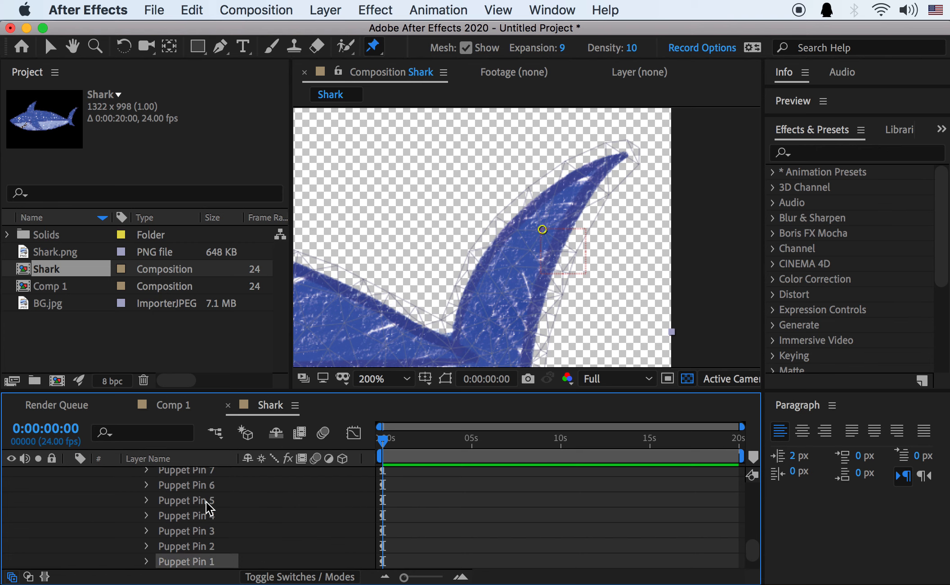
Check where Puppet Pin 1 and Puppet Pin 2 sit on the shark, using the Selection tool
scroll(197, 523, down, 1)
scroll(482, 293, down, 1)
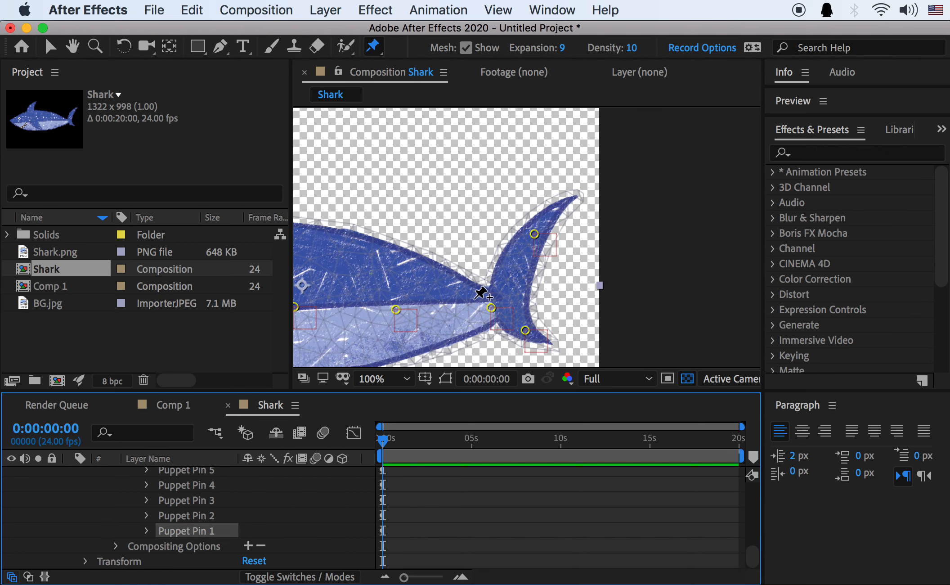
key(space)
drag(437, 310, 595, 283)
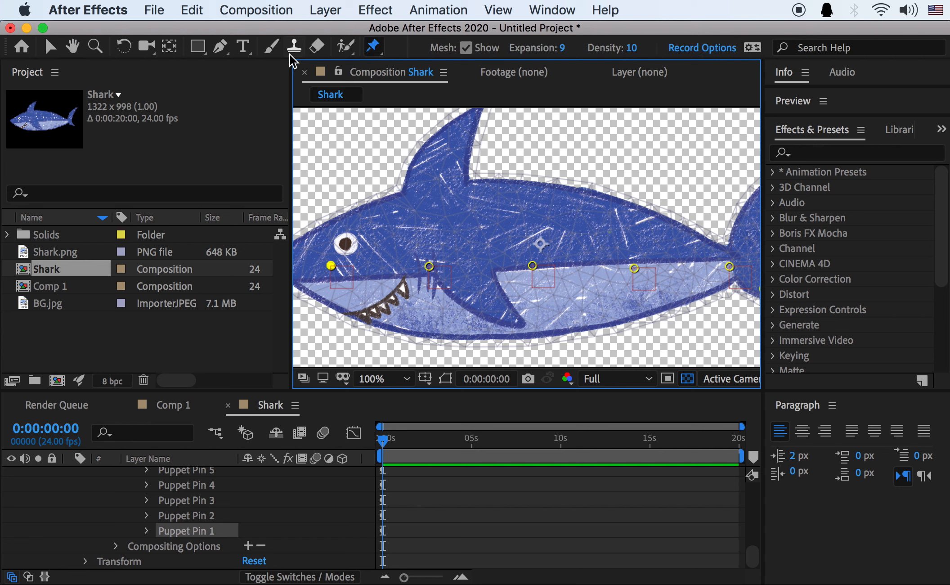
click(52, 49)
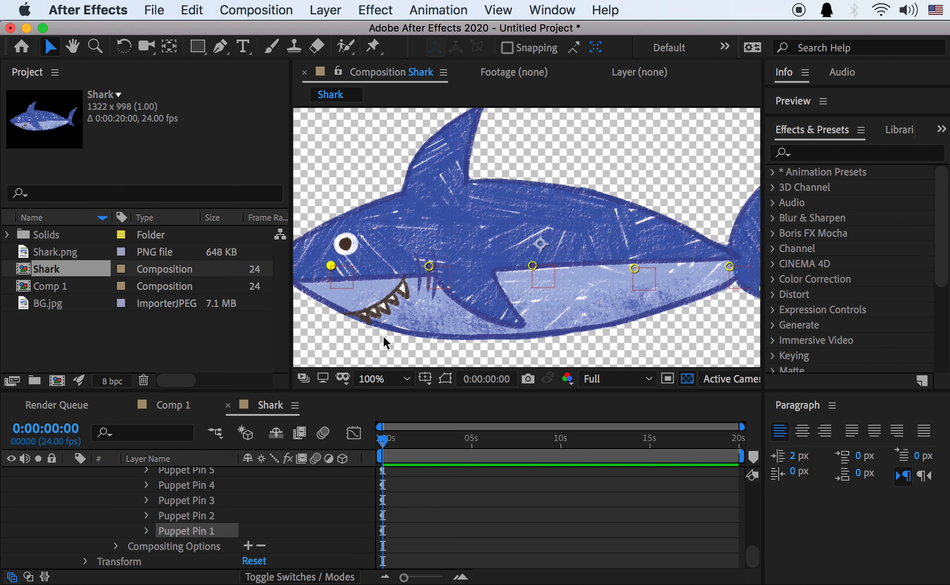
click(197, 517)
scroll(194, 518, up, 15)
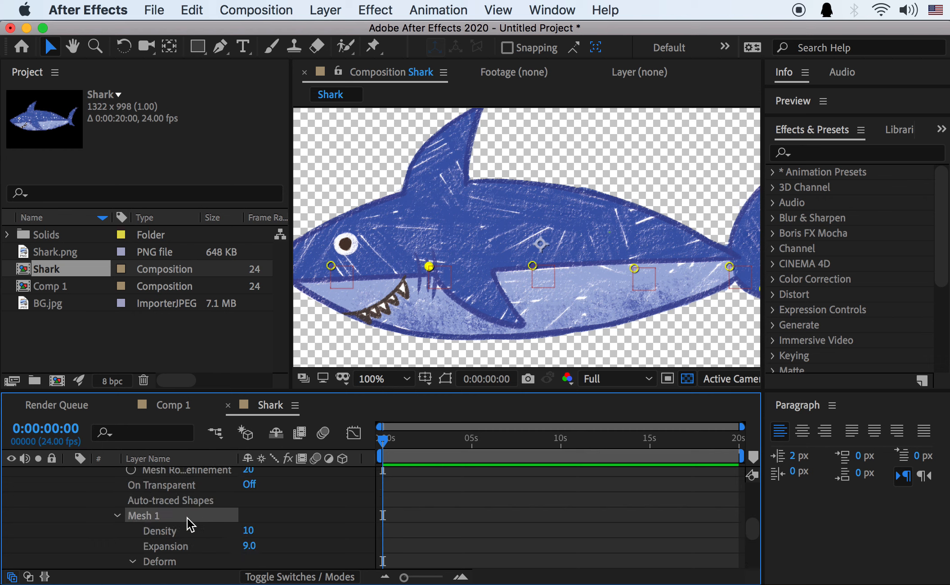
Examine the Body1 and Body2 null layers and their positions on the shark to match them with the puppet pins
scroll(176, 530, down, 8)
scroll(166, 527, up, 5)
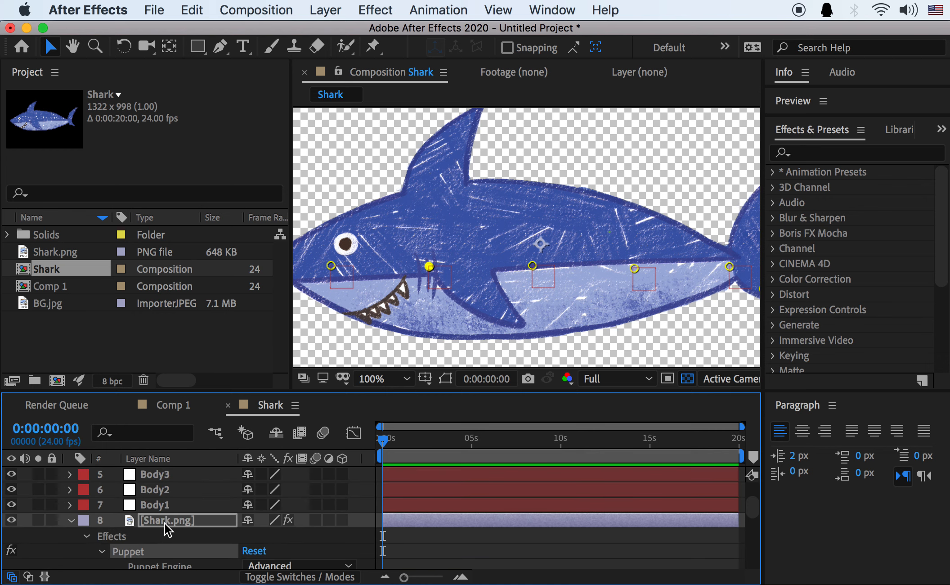
click(156, 504)
click(157, 489)
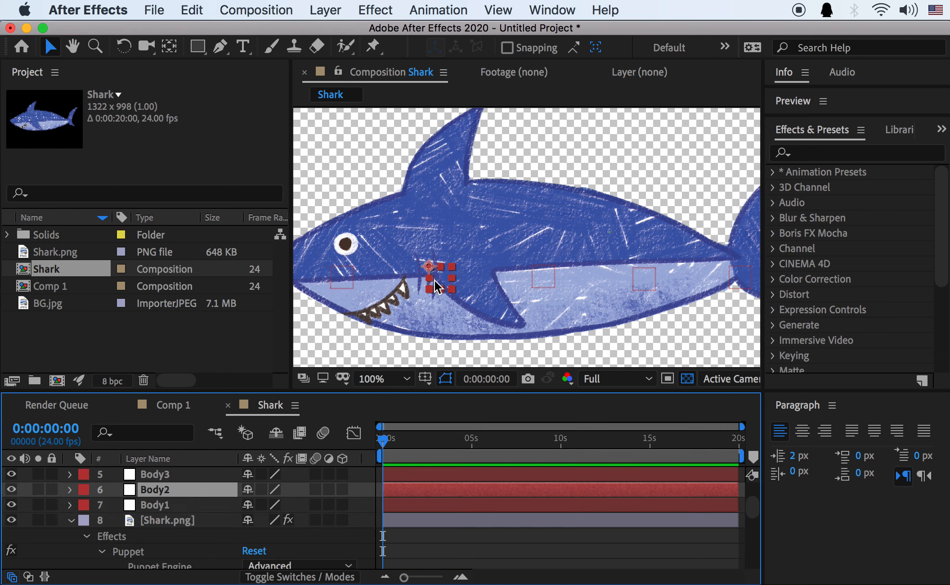
click(159, 506)
key(Return)
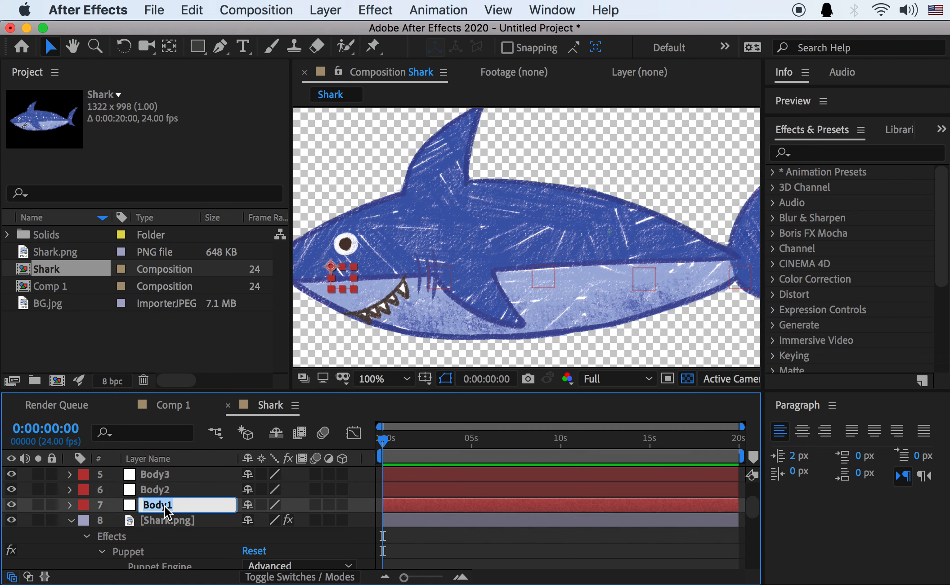
click(162, 490)
click(164, 505)
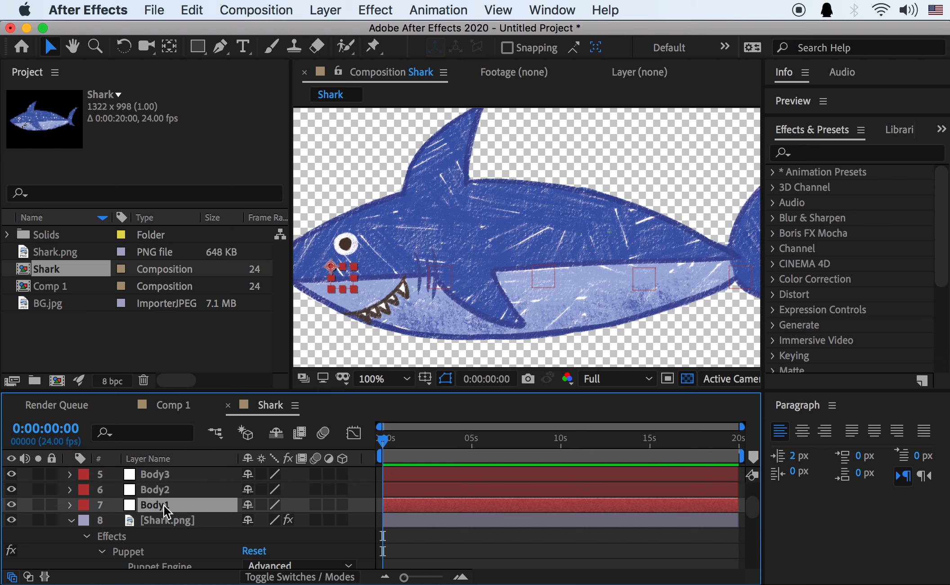
Rename Puppet Pin 1 as Body1 and Puppet Pin 2 as Body2 in the Puppet effect's Deform group
scroll(193, 501, down, 3)
scroll(193, 500, down, 5)
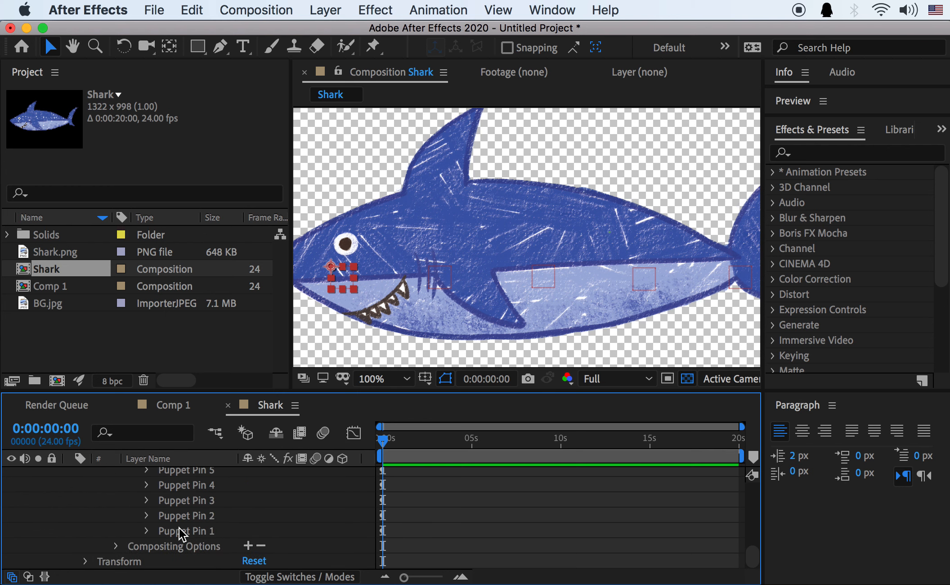
click(180, 530)
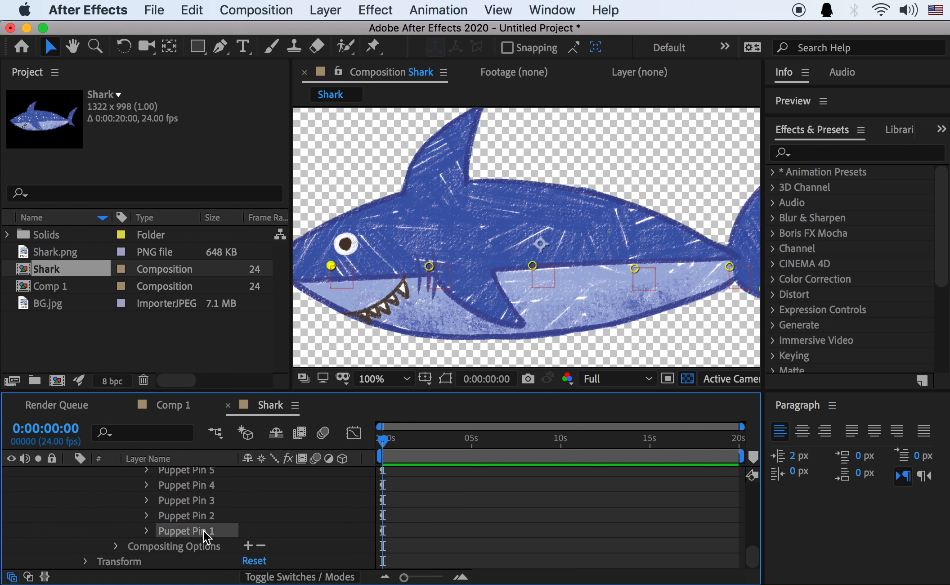
key(Return)
text(Body1)
click(192, 518)
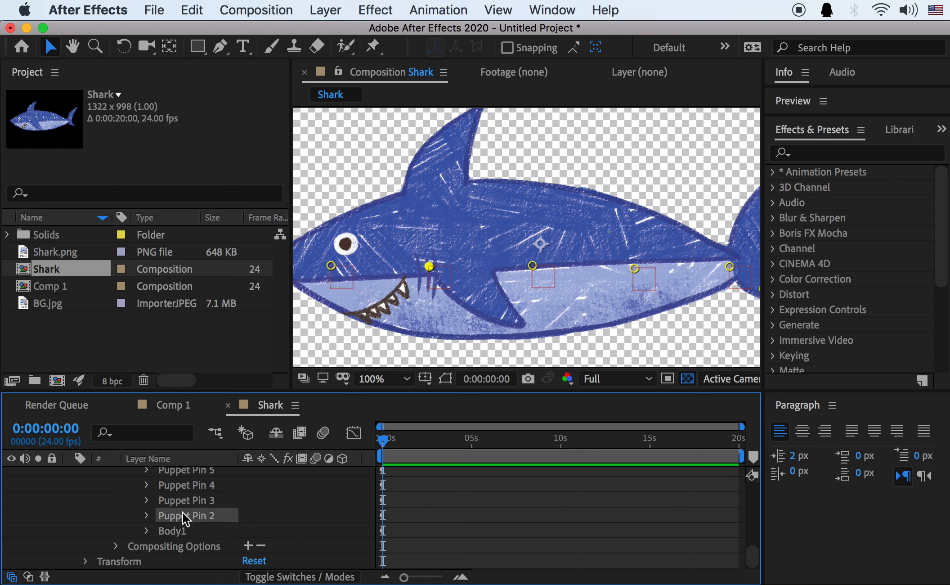
key(Return)
text(Body)
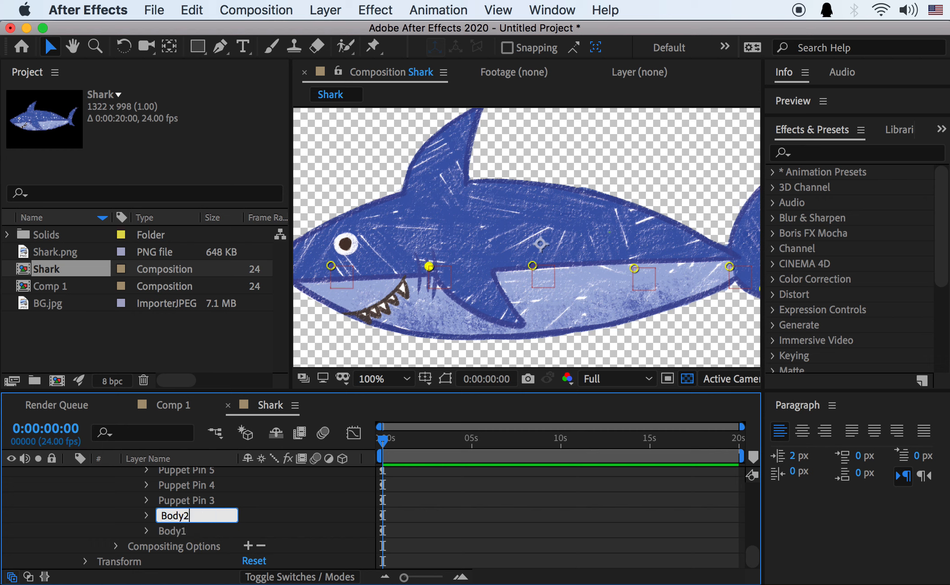
text(2)
Rename Puppet Pin 3 as Body3 and Puppet Pin 4 as Body4
click(185, 500)
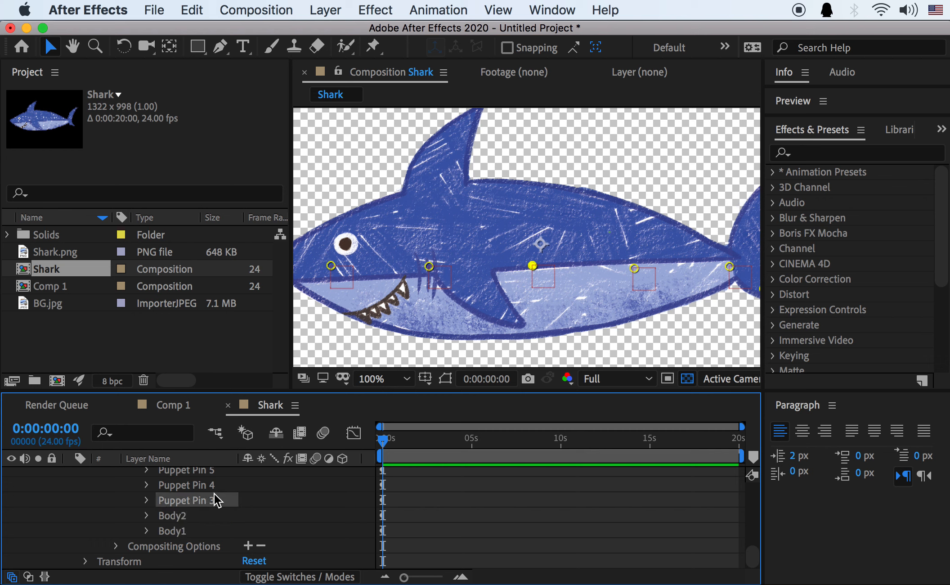
key(Return)
text(Body1)
key(BackSpace)
text(3)
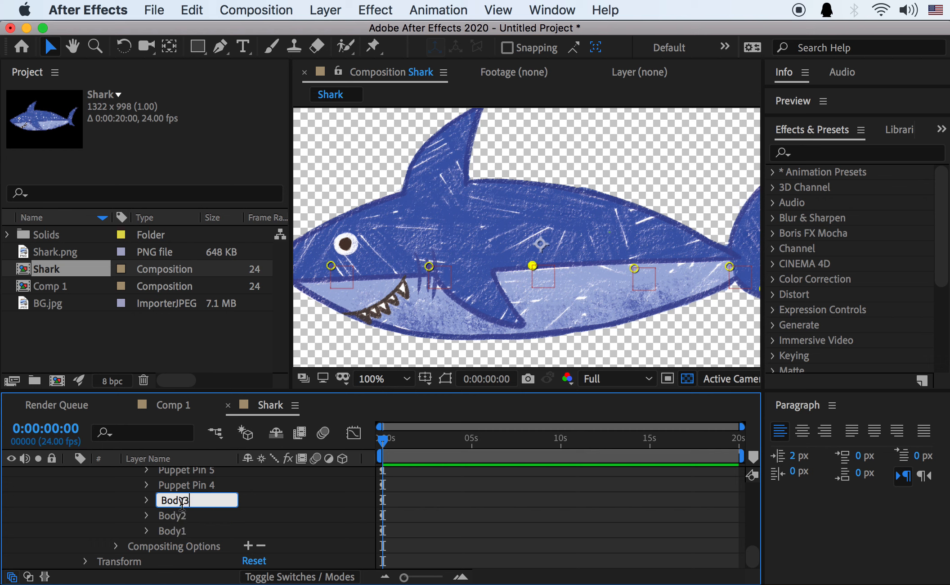
click(187, 484)
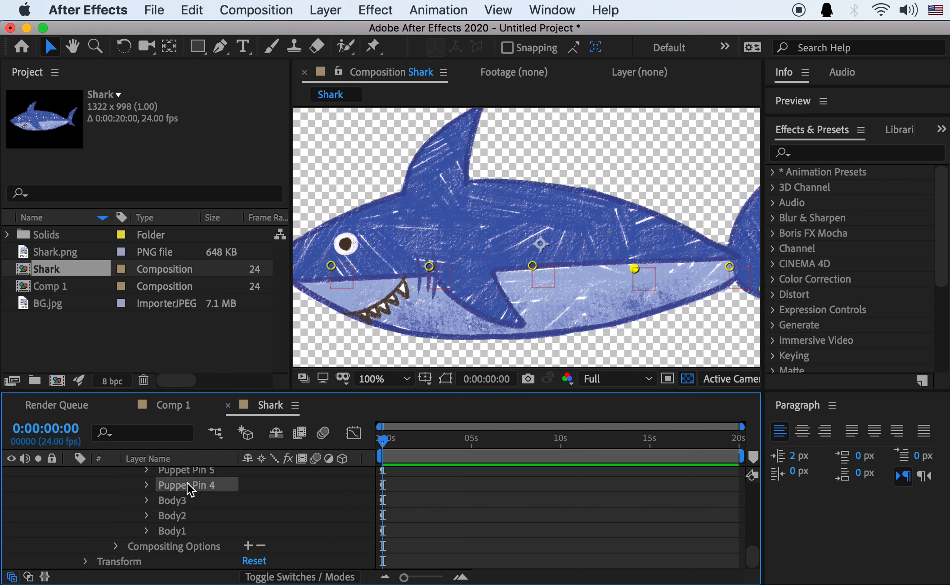
key(Return)
text(Body4)
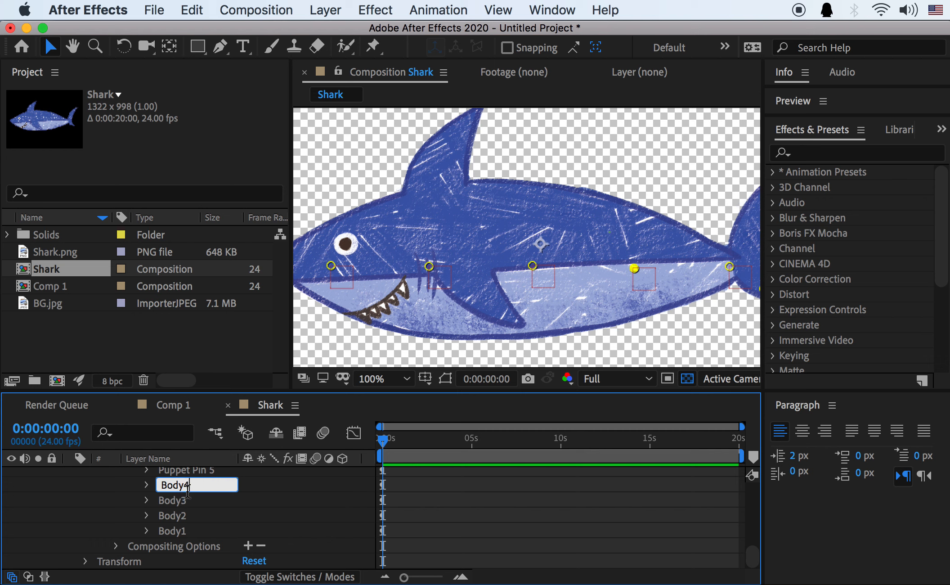
scroll(189, 494, up, 1)
key(Return)
Rename Puppet Pin 5 at the tail base as Body5
click(193, 490)
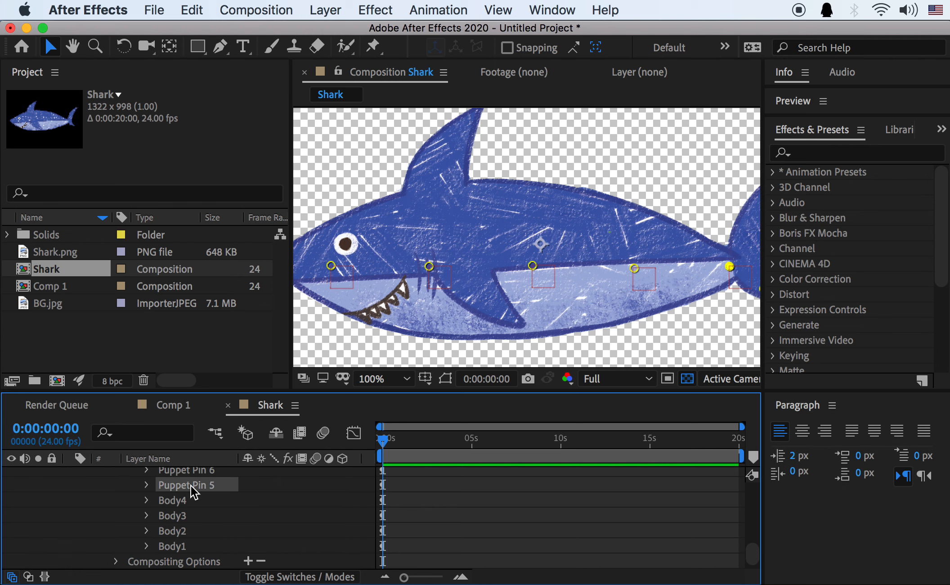
key(Return)
text(Body5)
key(Return)
Rename Puppet Pin 6 on the lower tail lobe as Tail1 and Puppet Pin 7 on the upper lobe as Tail2
scroll(185, 489, up, 1)
scroll(187, 492, up, 2)
click(182, 531)
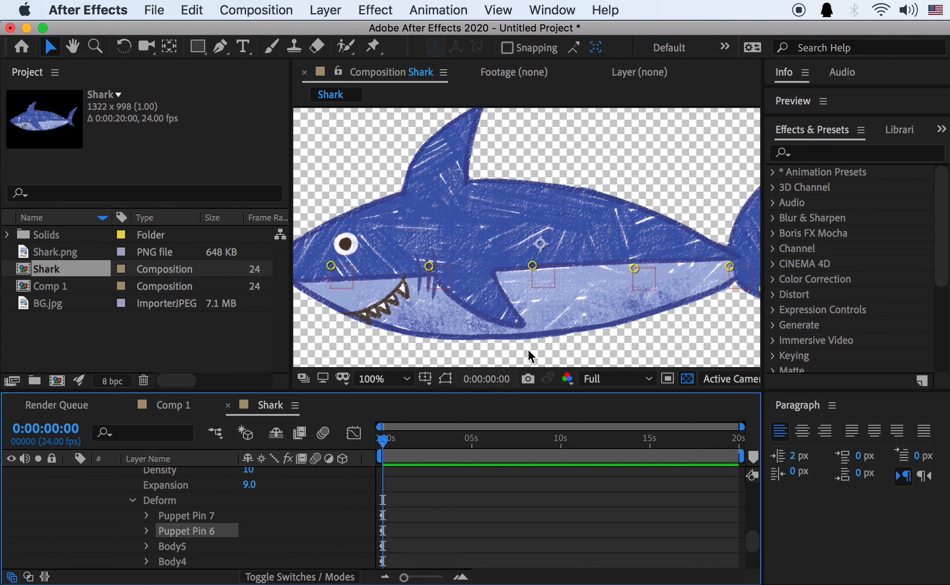
key(h)
drag(563, 235, 384, 235)
key(v)
click(198, 531)
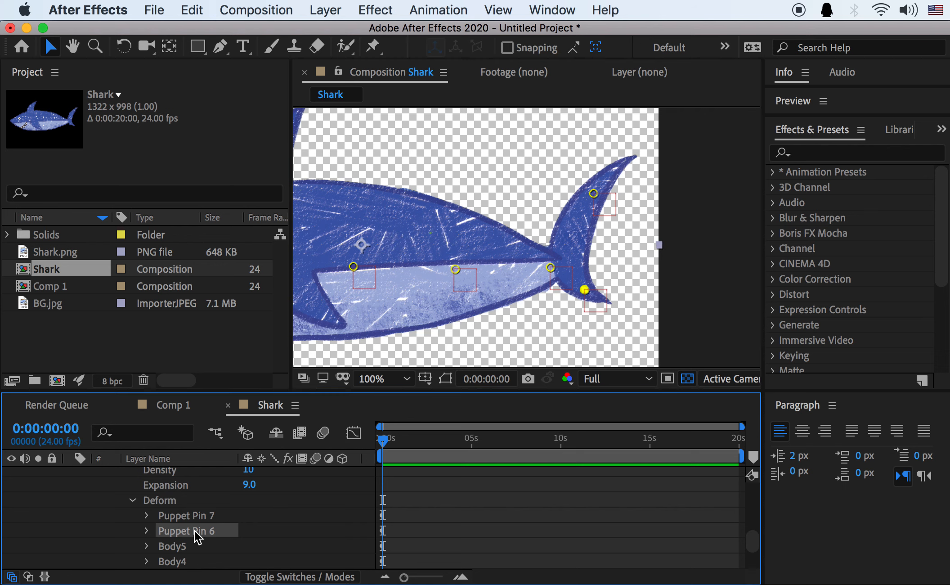
key(Return)
text(Body)
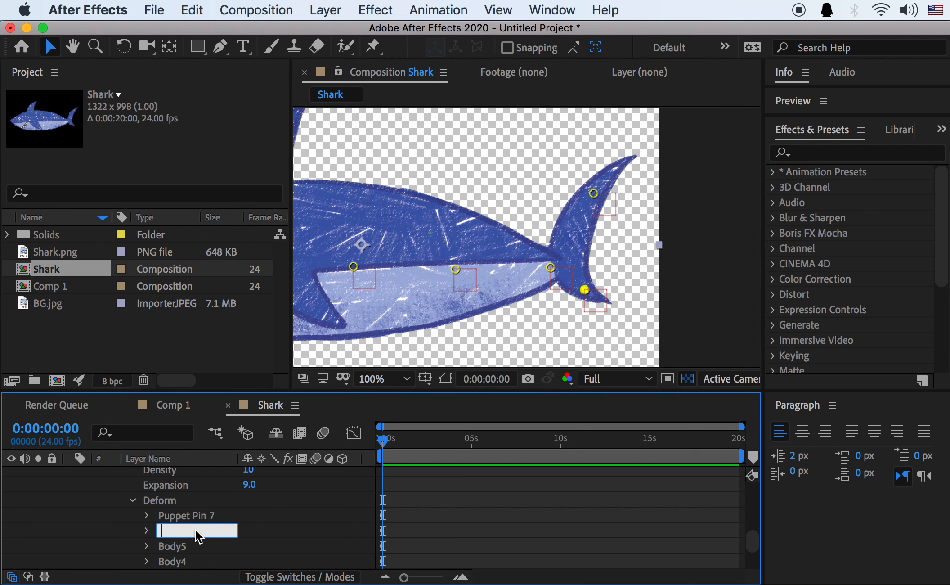
text(Tail2)
click(195, 515)
key(Return)
text(T)
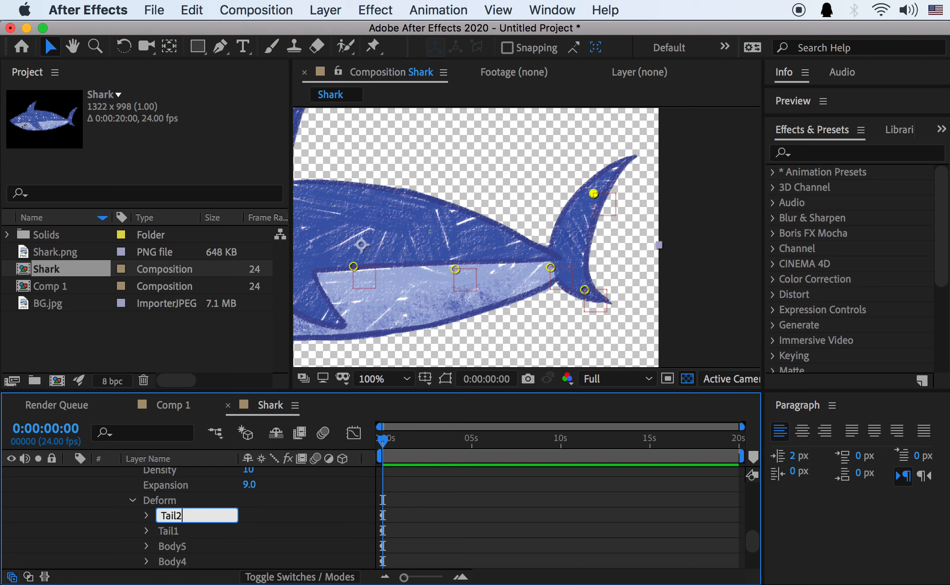
text(ail2)
Select the Body1 puppet pin at the shark's head in the Deform group
click(185, 531)
scroll(197, 536, down, 3)
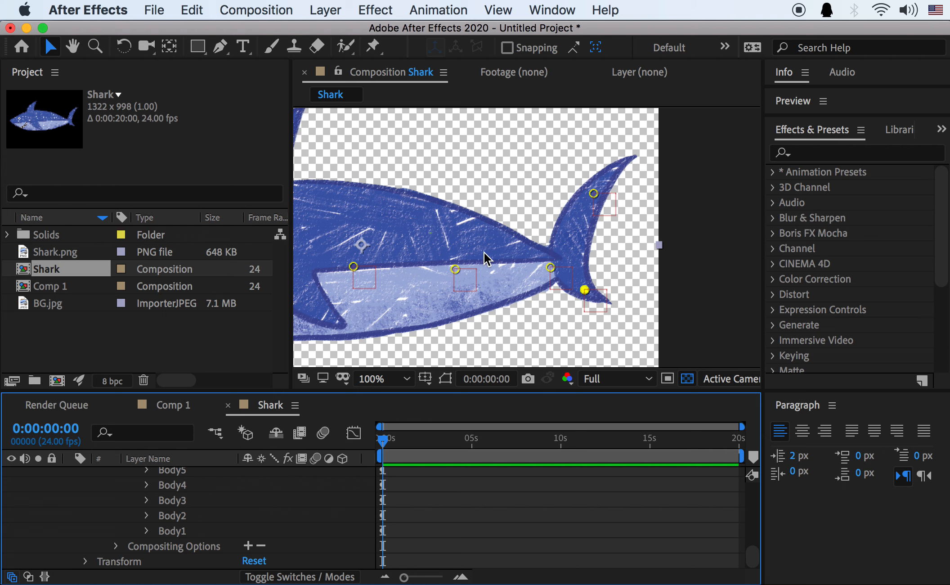
key(h)
drag(407, 271, 616, 256)
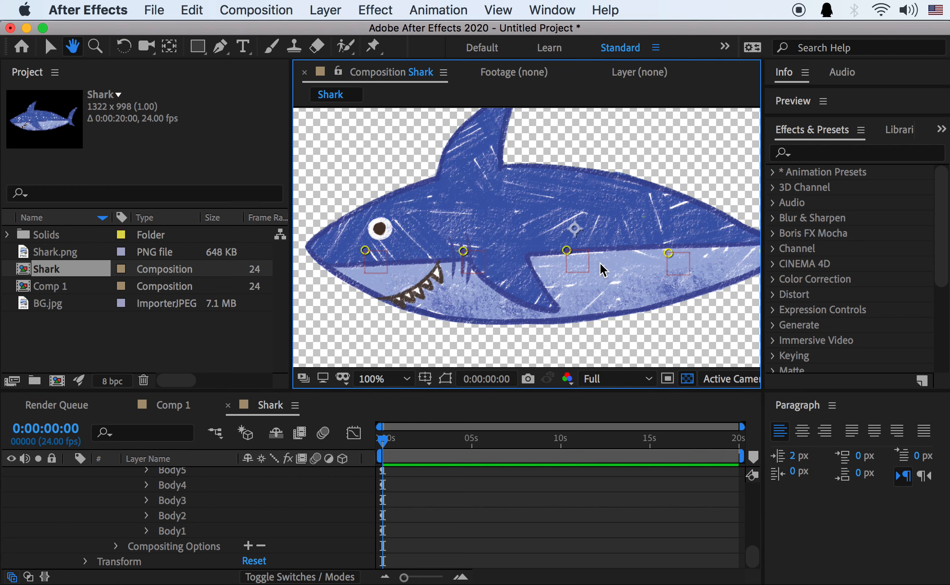
key(v)
click(178, 530)
Switch to Preview, copy the three-line expression from Puppet Pin Script.pdf, and return to After Effects
key(super+Tab)
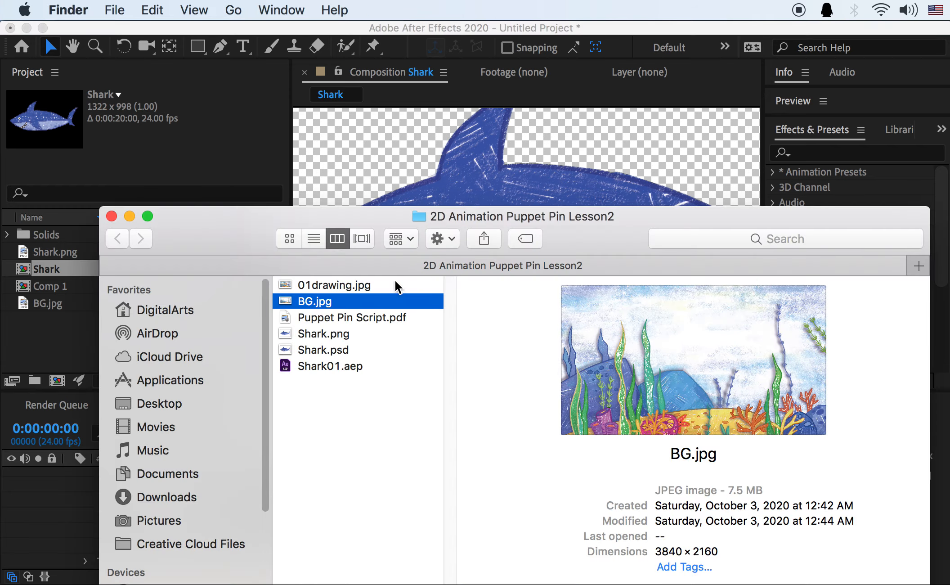
key(super+Tab)
key(super+Tab)
click(504, 404)
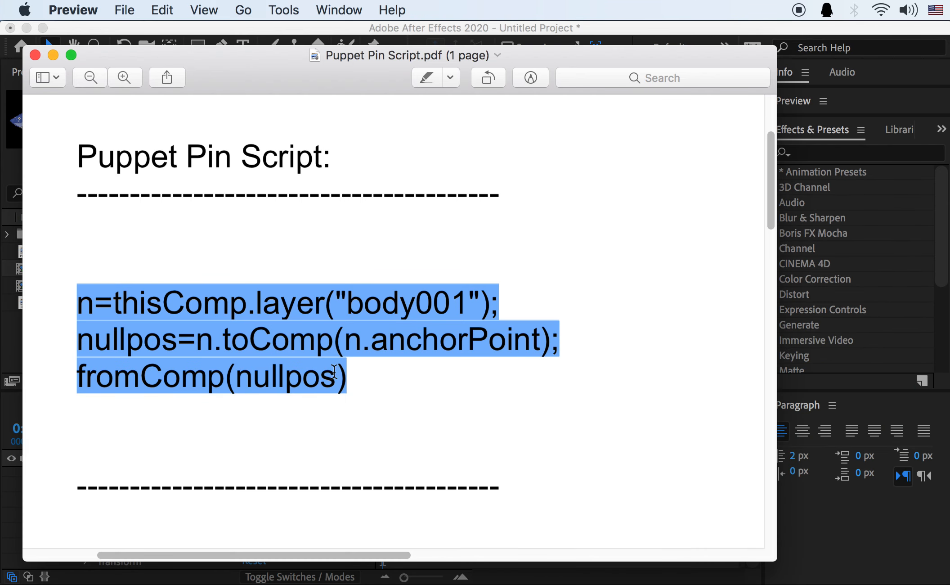
drag(337, 371, 73, 317)
key(super+Tab)
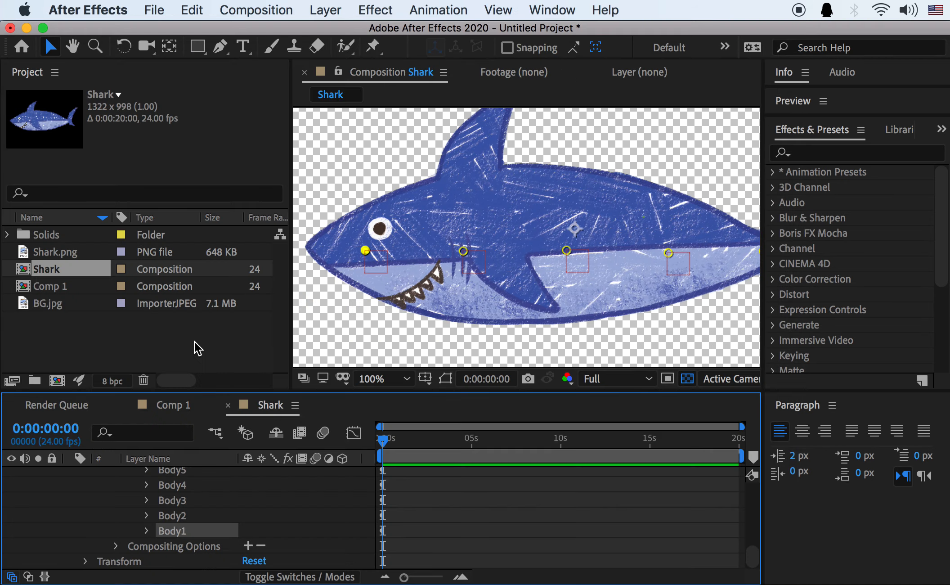
Add an expression to the Body1 pin's Position property and replace its default text with the copied puppet pin script
click(146, 530)
scroll(150, 533, down, 2)
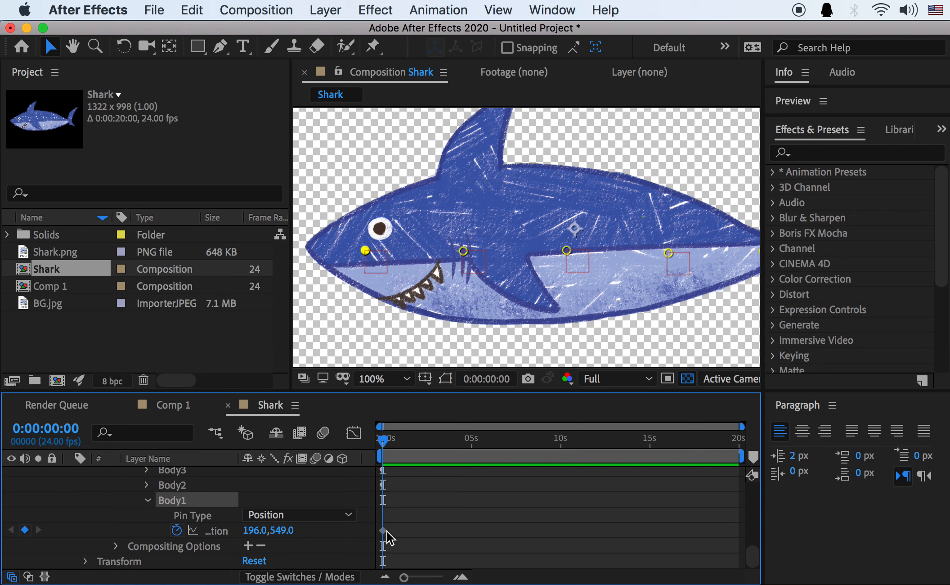
alt+click(177, 531)
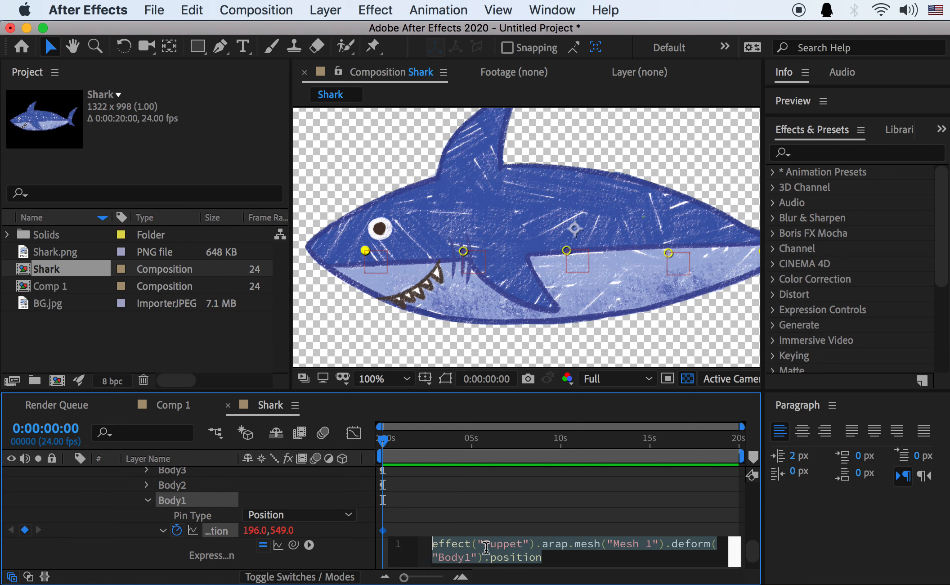
key(super+v)
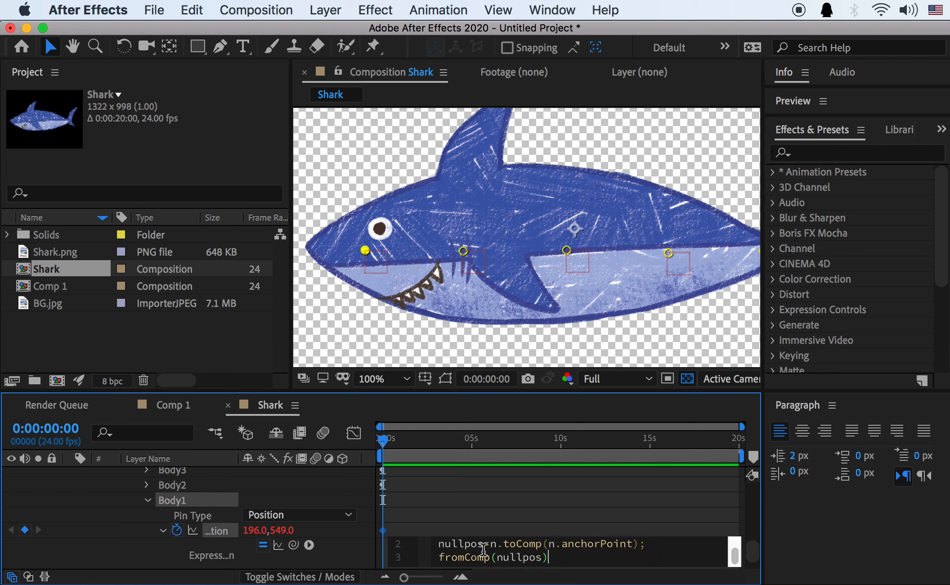
scroll(513, 547, up, 2)
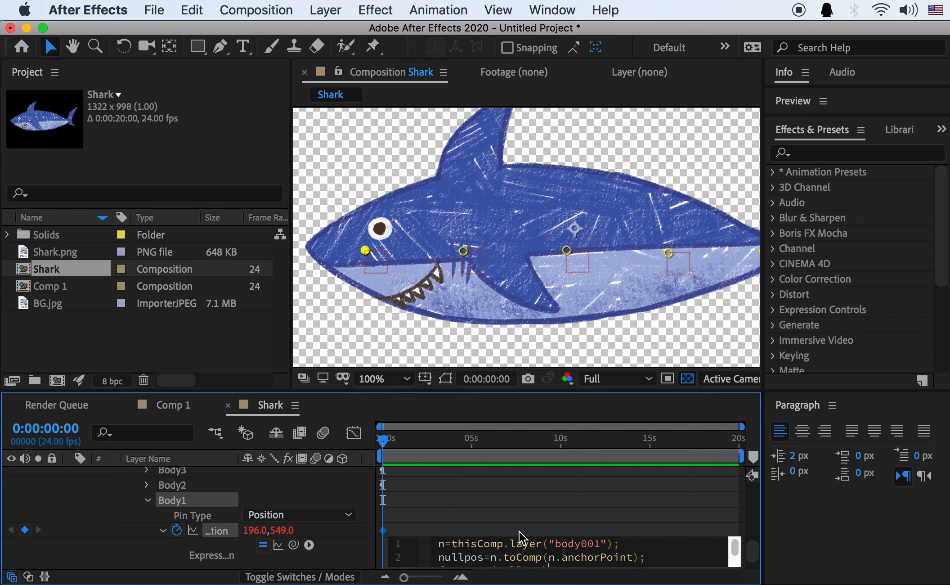
click(442, 492)
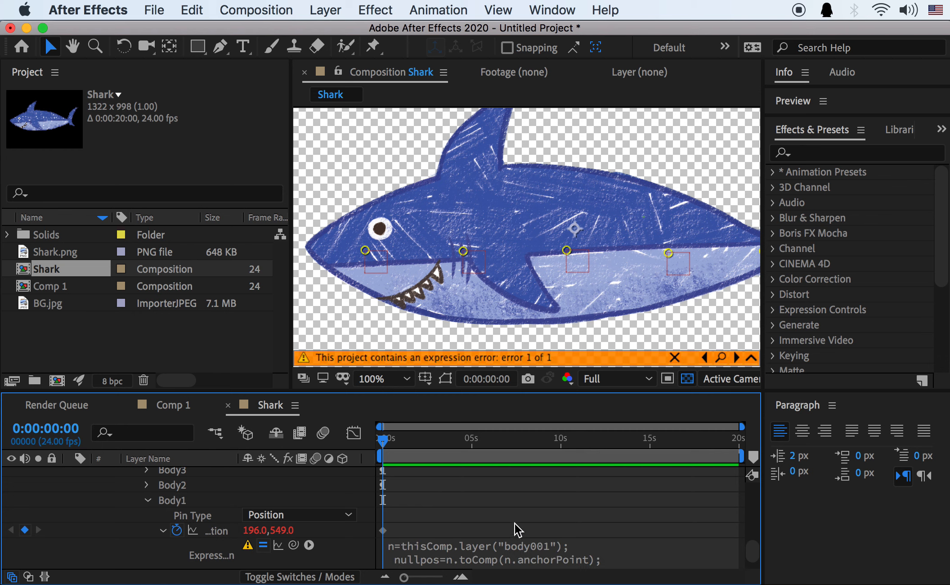
scroll(509, 518, down, 2)
scroll(503, 529, up, 2)
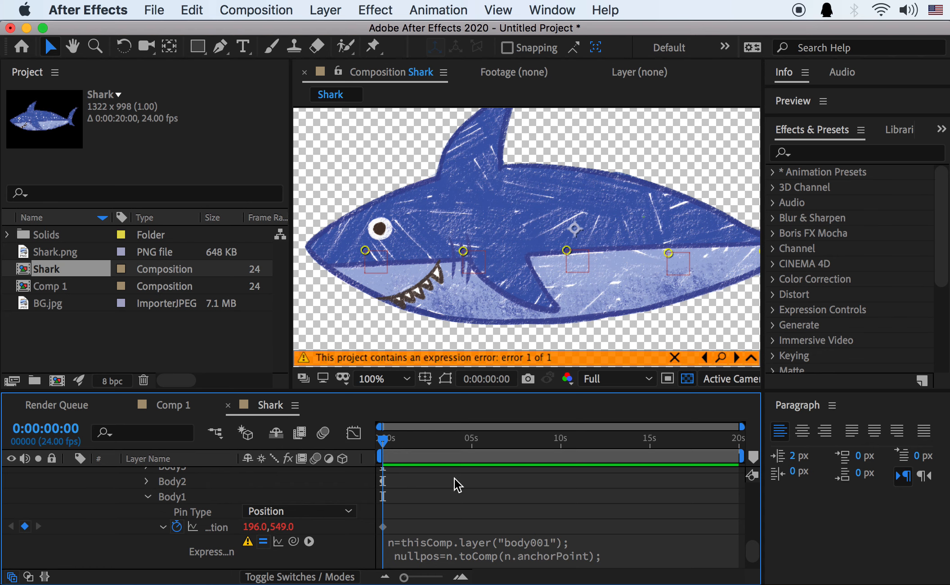
Switch to Preview and examine the script's first line, n=thisComp.layer("body001");
key(super+Tab)
click(221, 408)
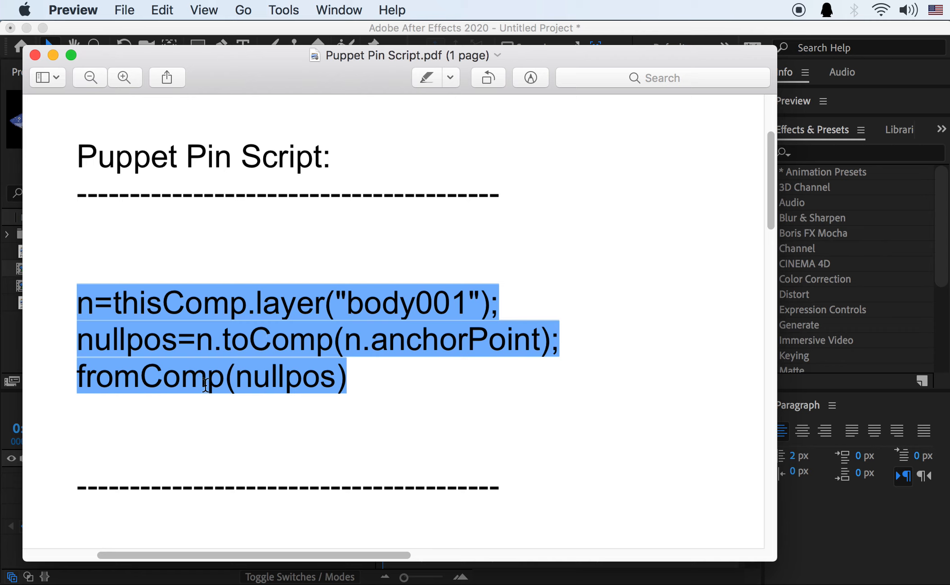
click(175, 395)
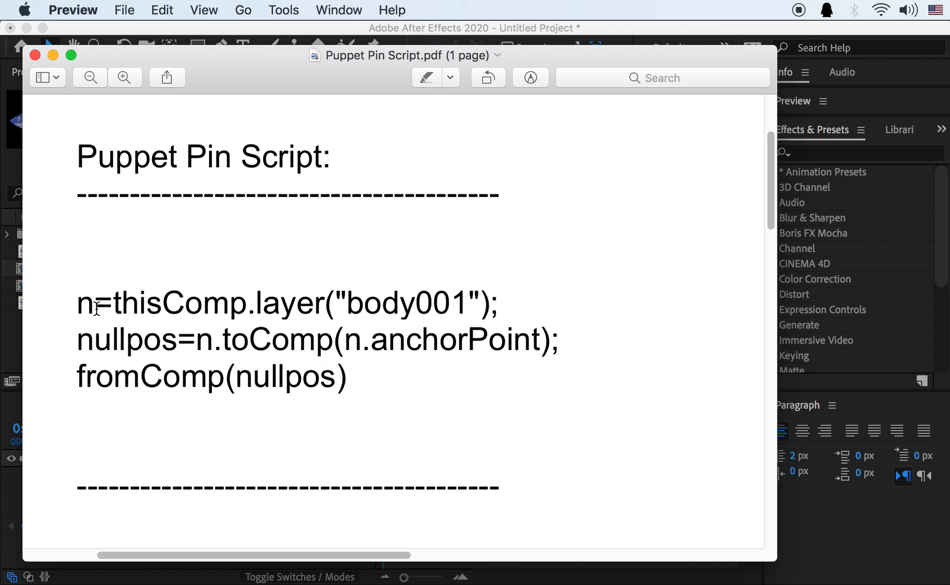
key(super+Tab)
key(super+Tab)
triple_click(101, 300)
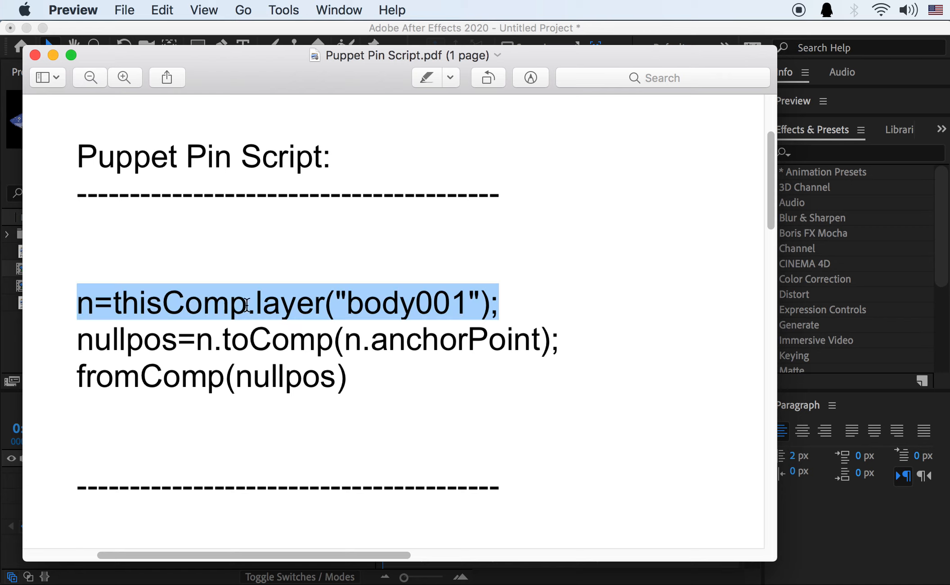
click(269, 307)
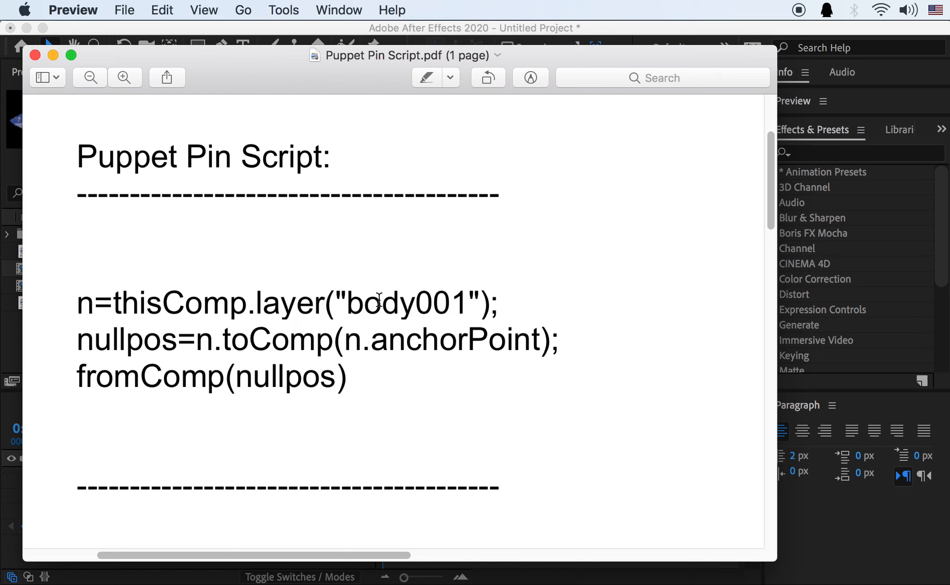
Compare the null layer names in the After Effects timeline with the layer name body001 in the Preview script
key(cmd+Tab)
scroll(180, 499, up, 3)
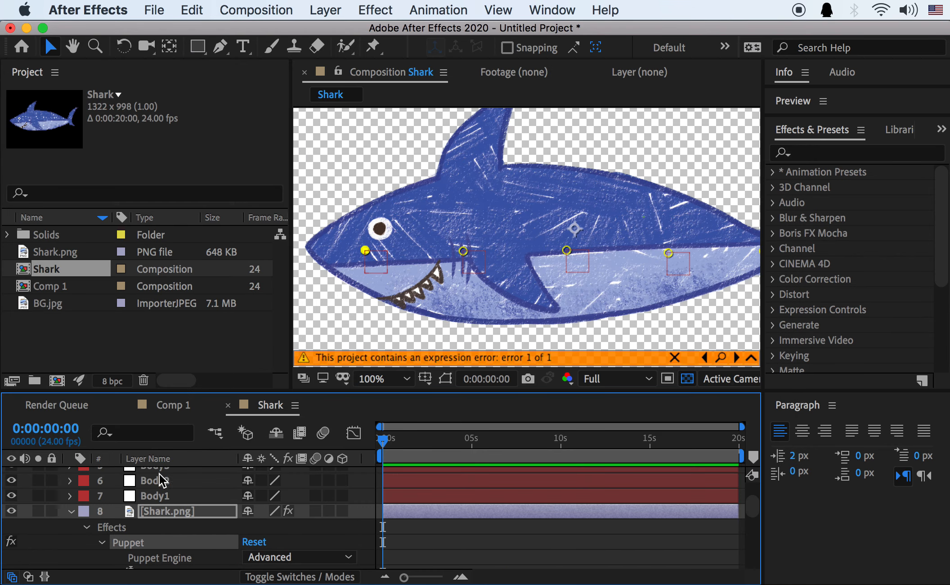
scroll(161, 484, up, 3)
scroll(153, 517, down, 3)
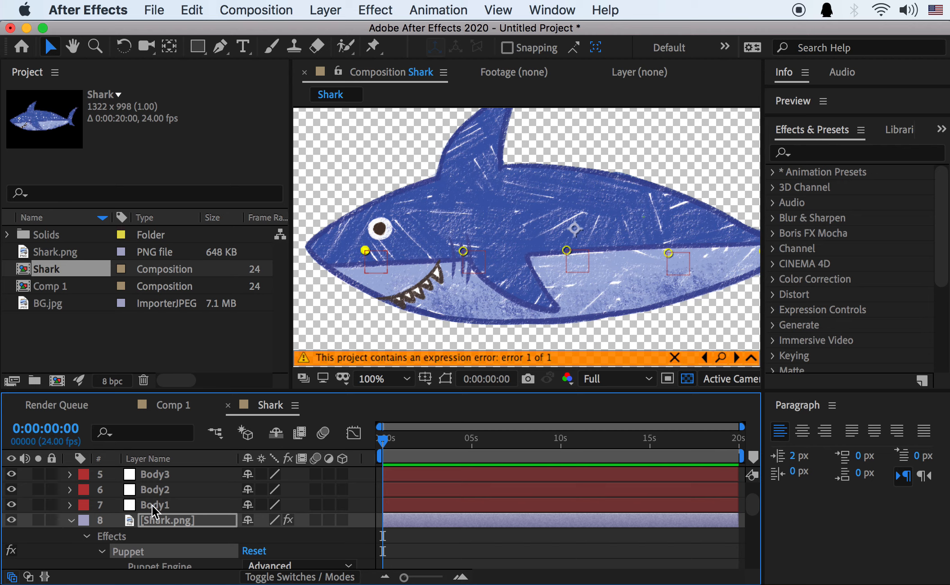
key(super+Tab)
drag(362, 305, 351, 308)
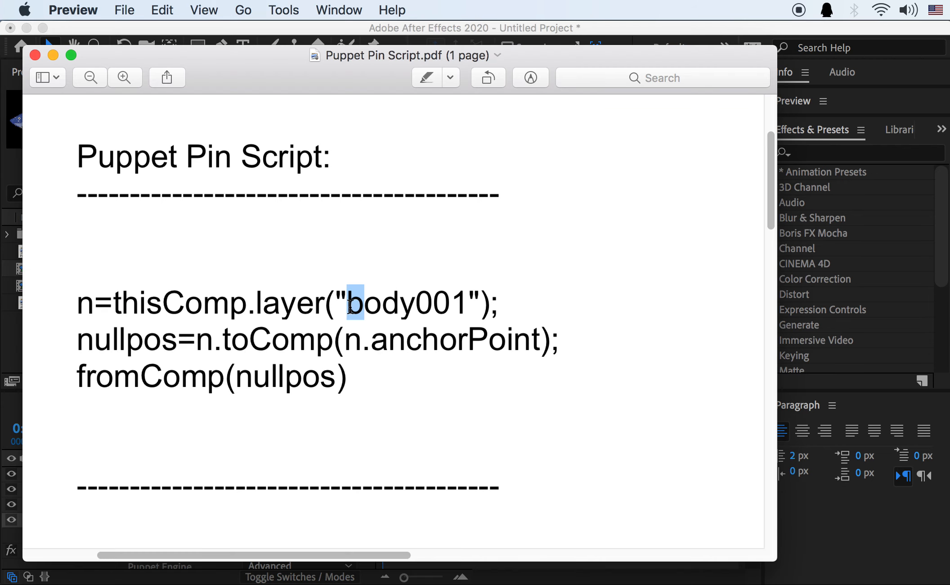
Examine the layer name body001 in the Preview script's first line against the null names in After Effects
click(440, 306)
key(super+Tab)
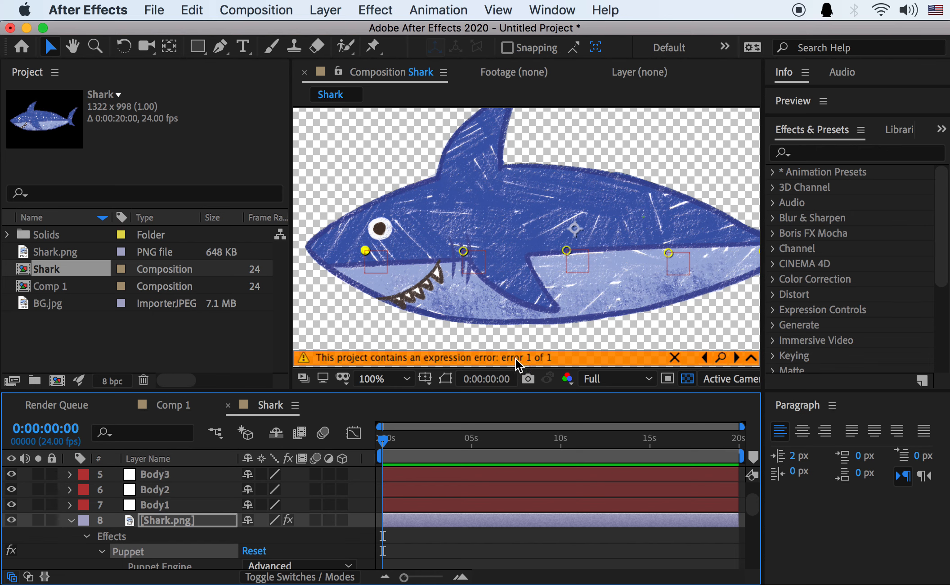
key(super+Tab)
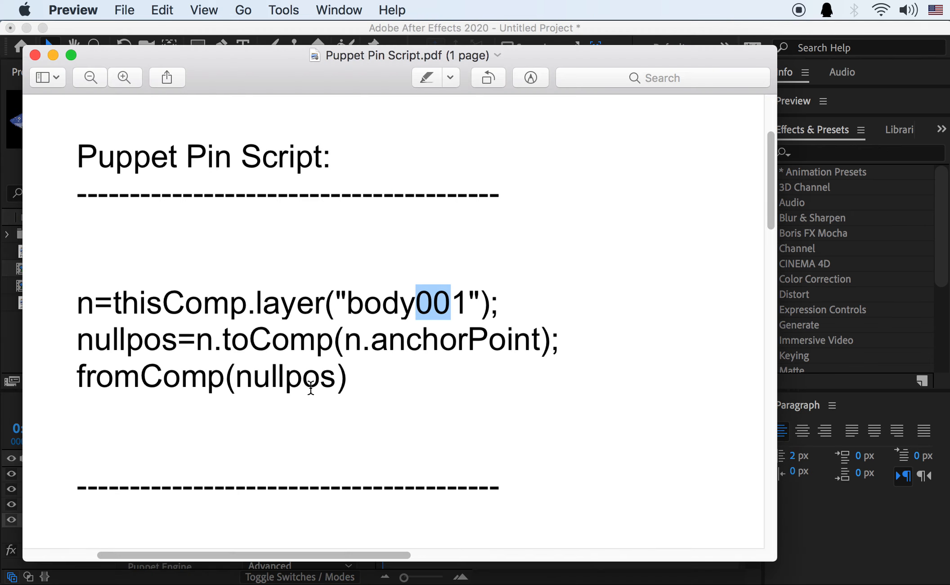
click(375, 308)
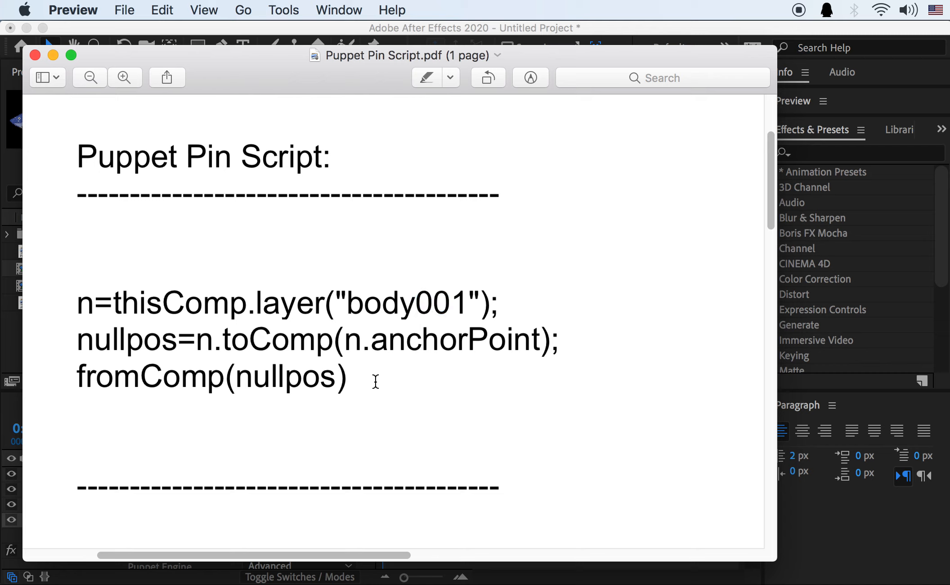
drag(347, 305, 462, 299)
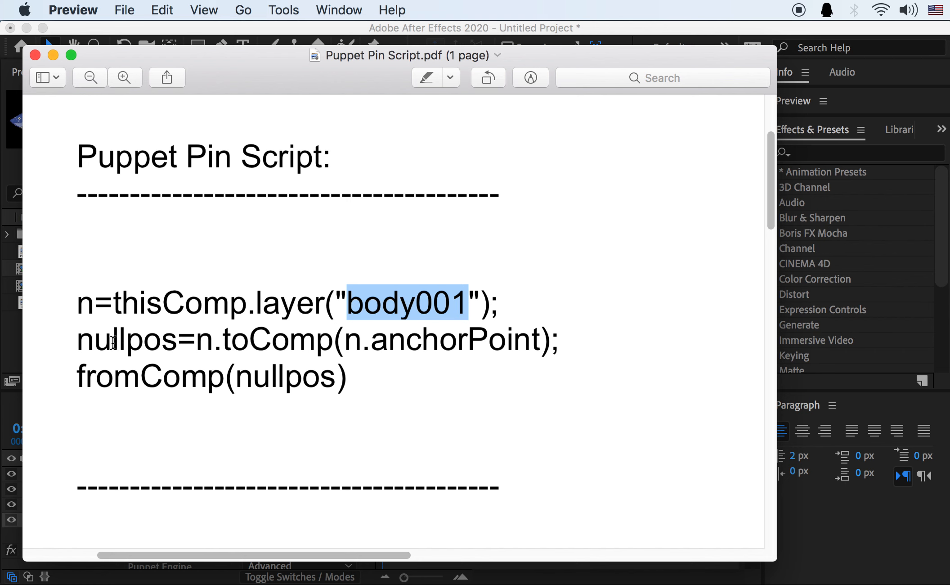
Check the Body1 pin's expression in After Effects against the Preview script, and select the Body1 null to compare its name
key(super+Tab)
scroll(135, 511, down, 10)
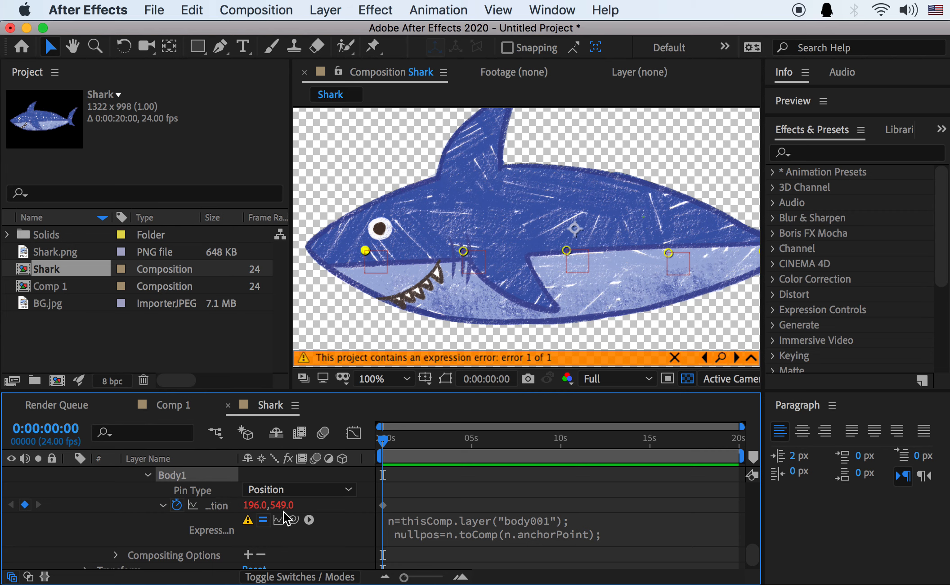
key(super+Tab)
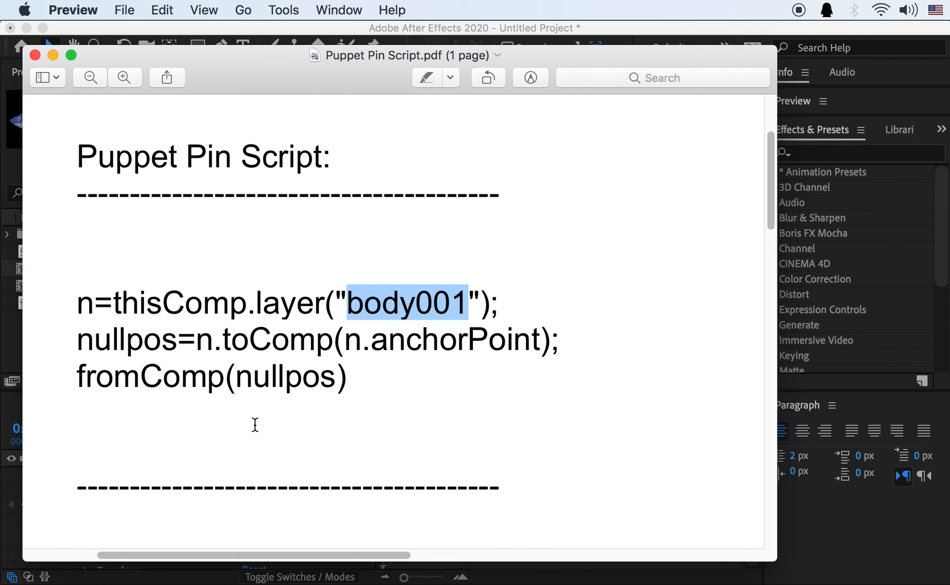
key(super+Tab)
scroll(209, 513, up, 2)
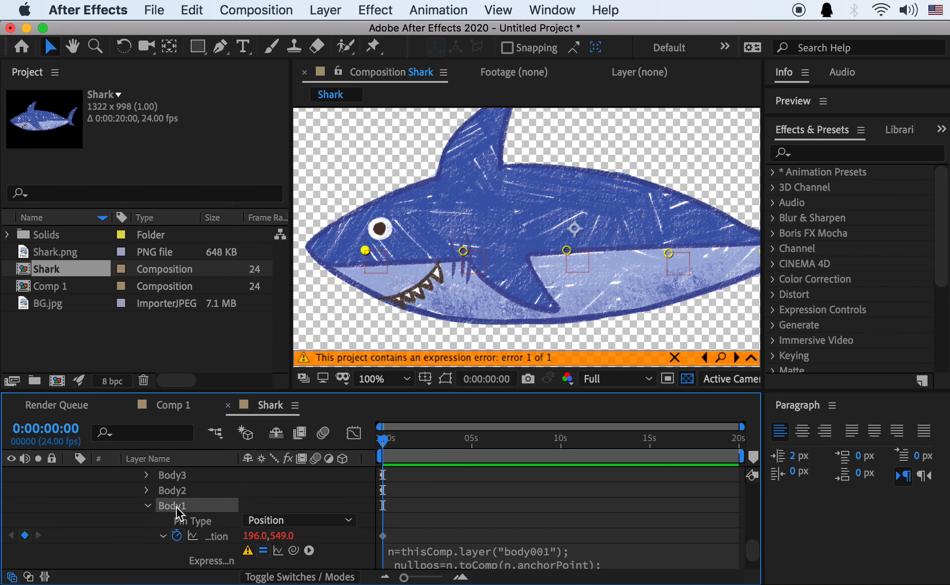
scroll(172, 510, up, 8)
scroll(162, 522, up, 1)
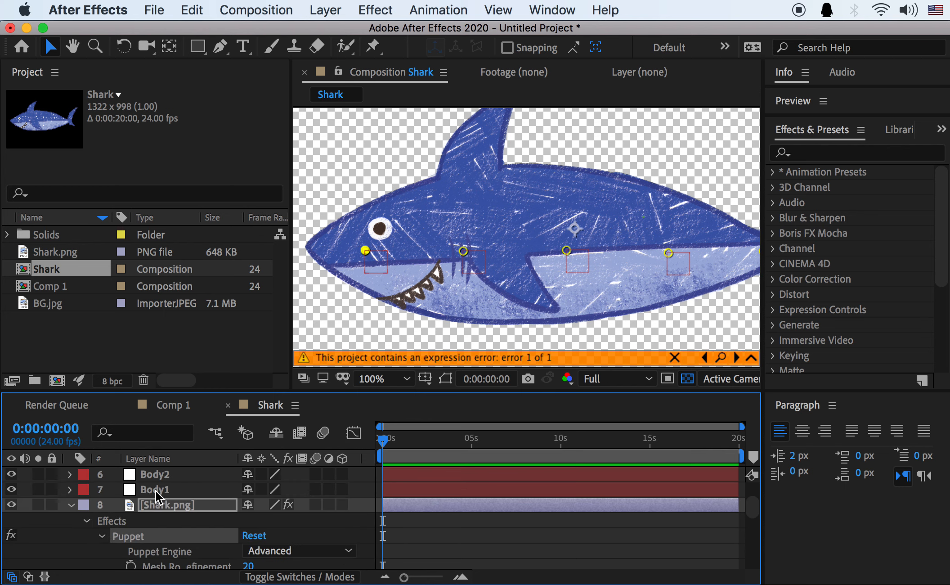
click(155, 490)
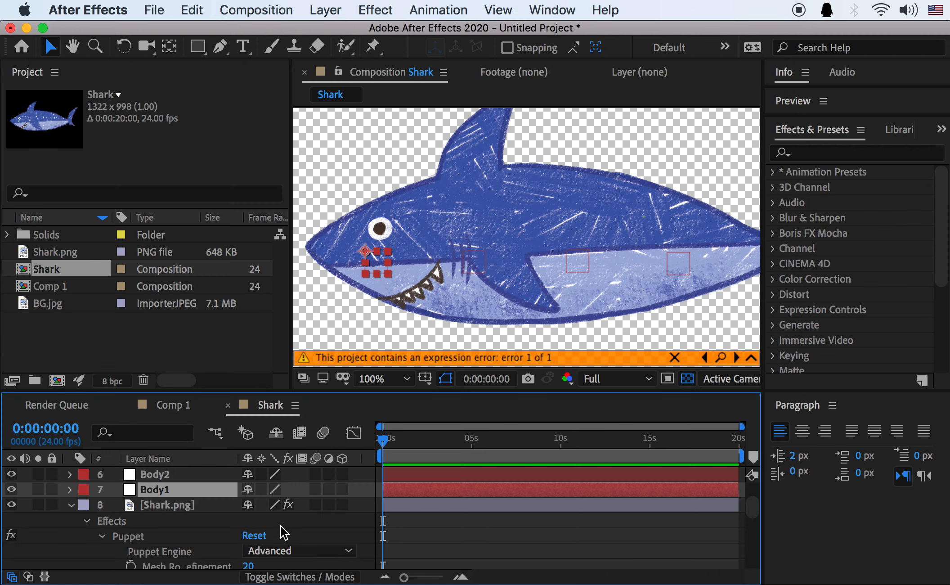
Change the layer name in the Body1 pin's Position expression to Body1 so it matches the null, and restore view refreshing
scroll(287, 524, down, 10)
click(527, 512)
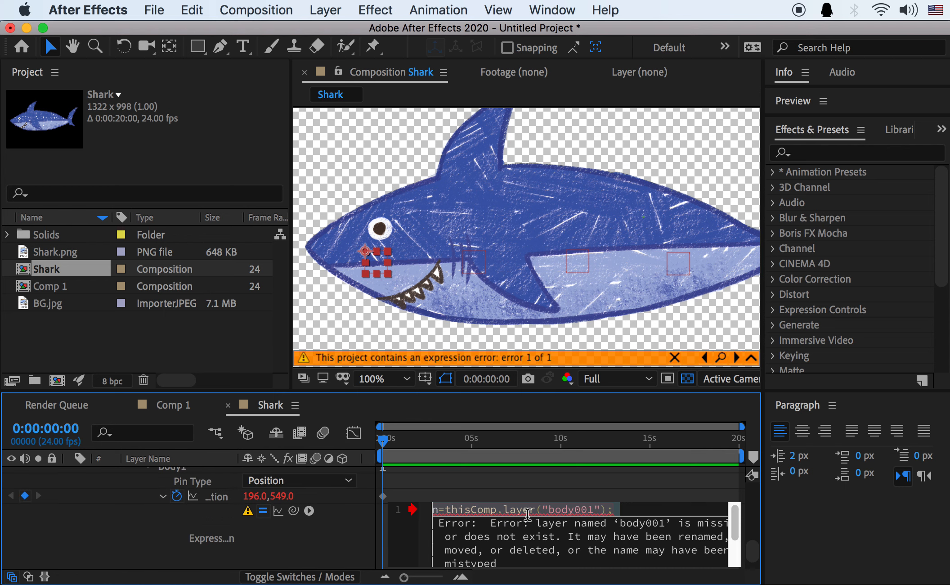
click(549, 509)
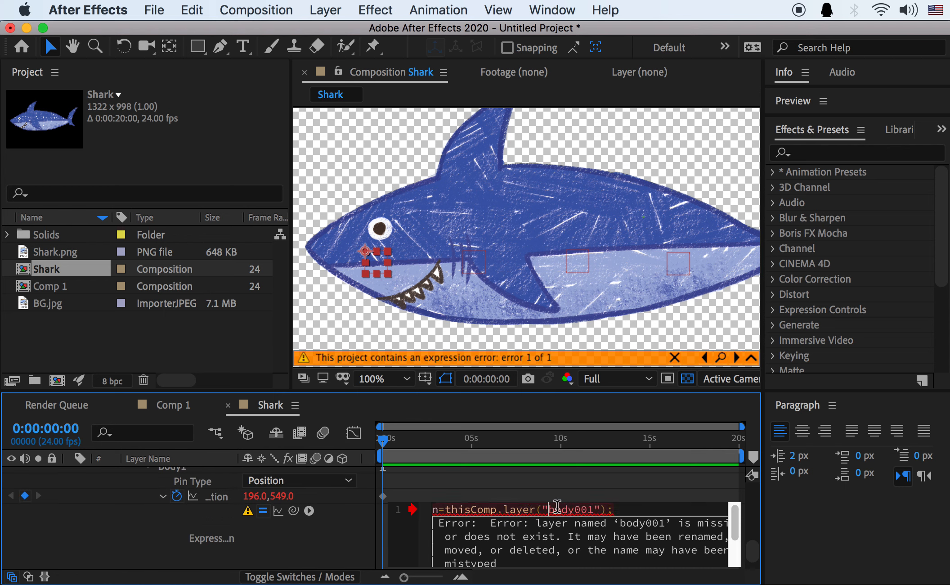
key(Delete)
text(B)
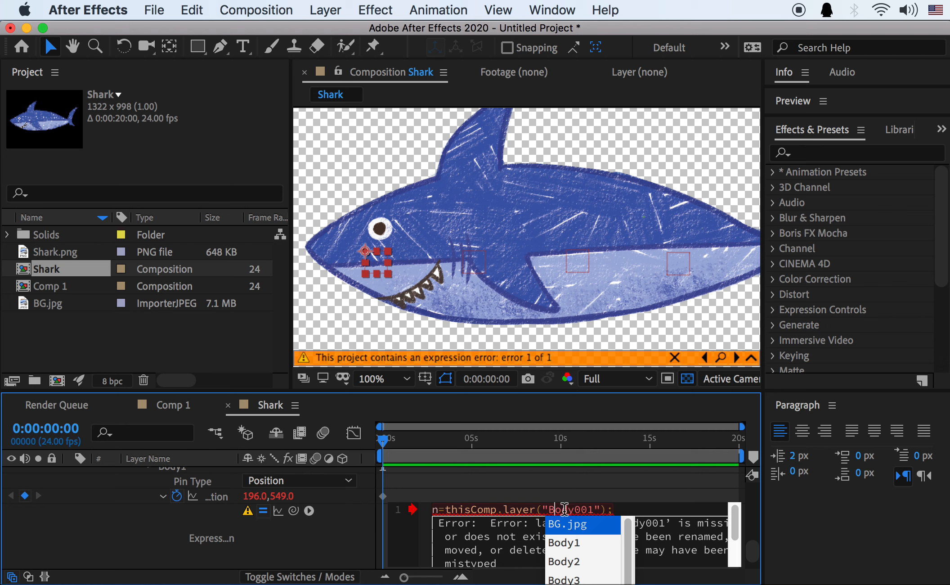
key(Escape)
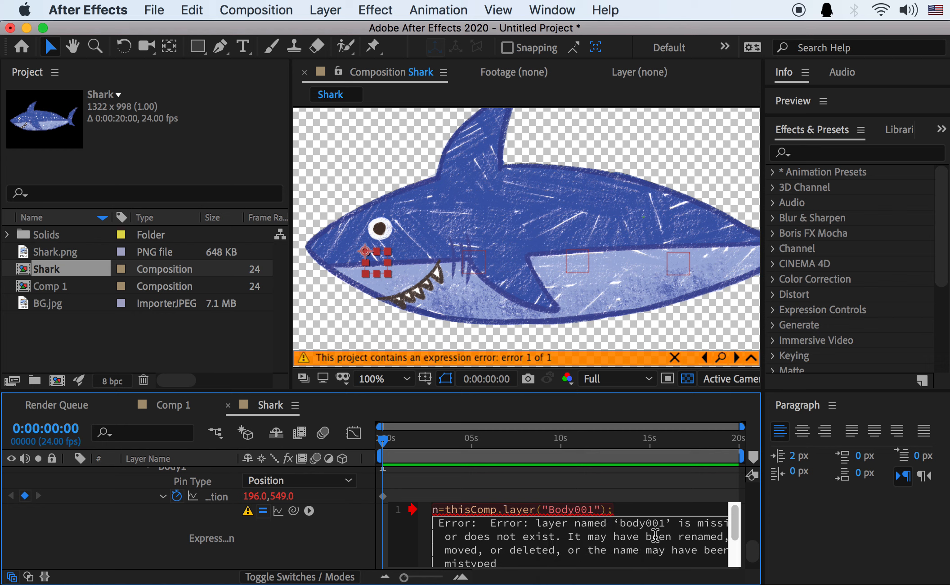
key(BackSpace)
key(BackSpace)
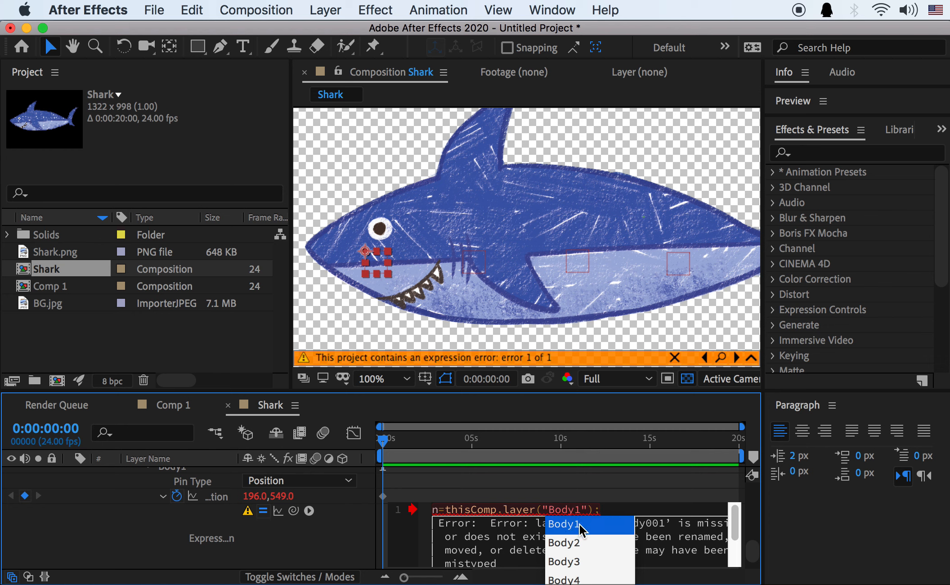
click(563, 478)
key(Caps_Lock)
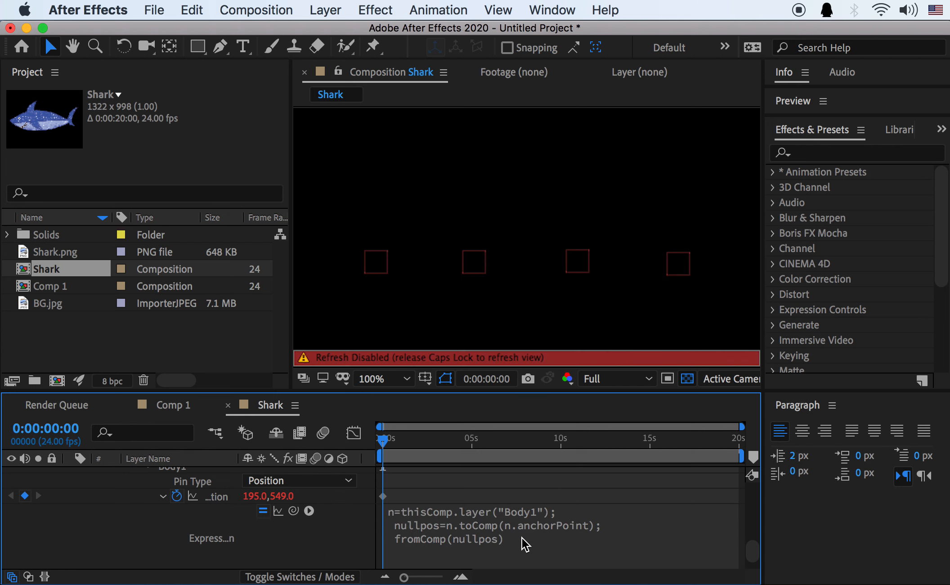
key(Caps_Lock)
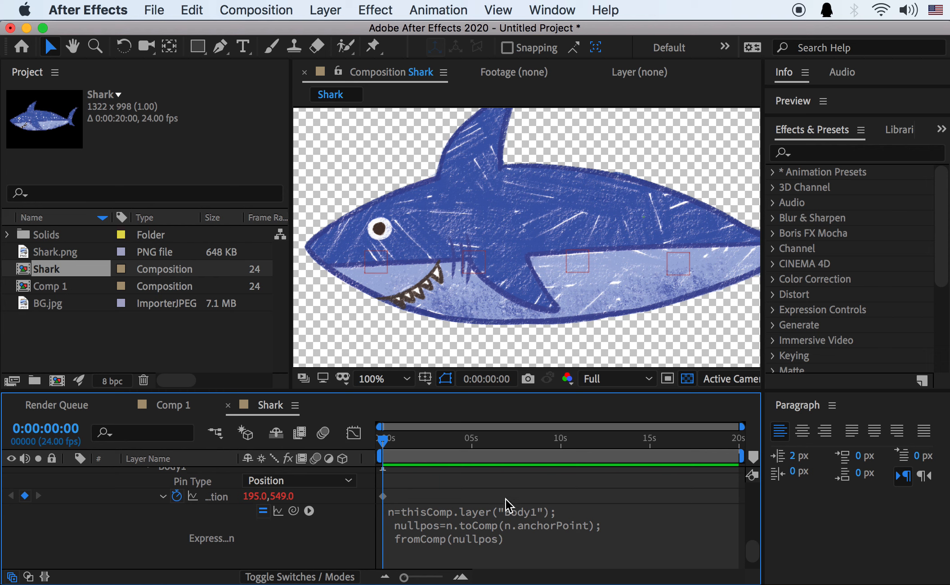
Try the layer name Body in the Body1 pin's expression, and restore it to Body1
click(513, 512)
click(583, 504)
key(BackSpace)
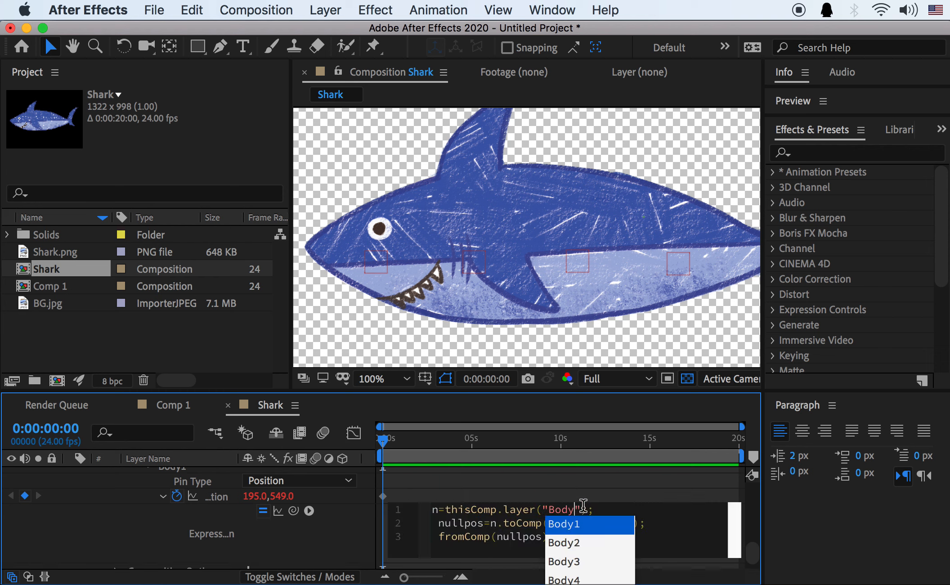
click(561, 481)
click(520, 506)
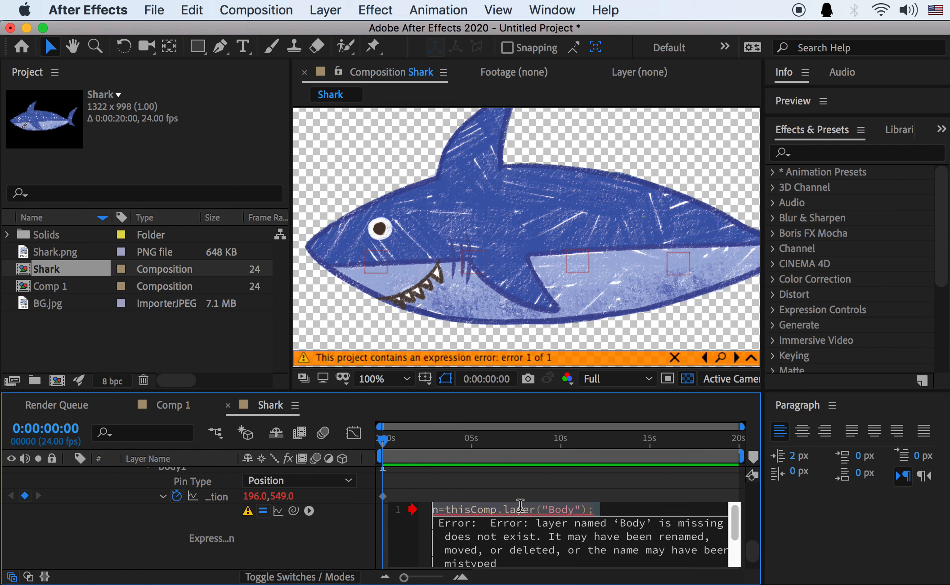
click(571, 505)
text(1)
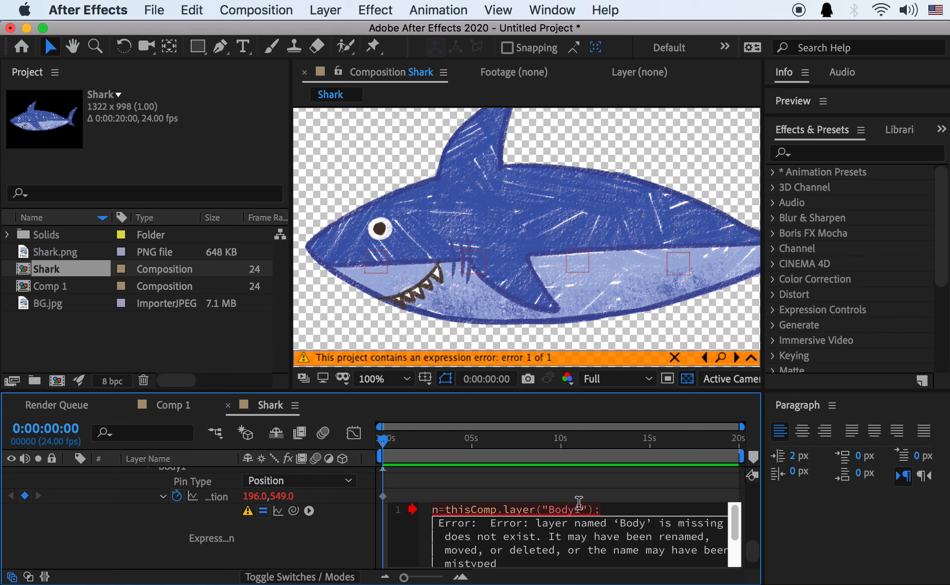
click(566, 481)
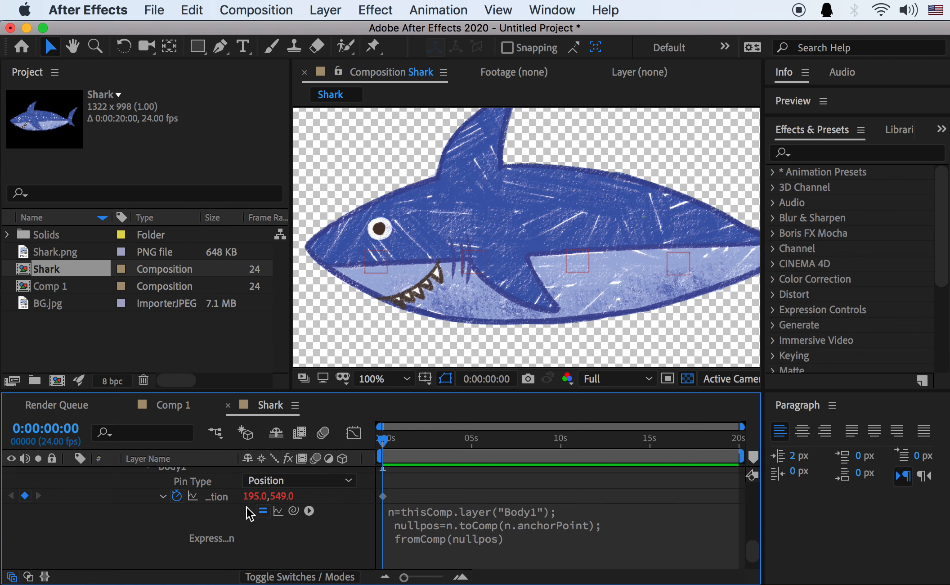
Copy the complete three-line expression from the Body1 pin's Position property
scroll(250, 515, up, 5)
scroll(180, 544, down, 2)
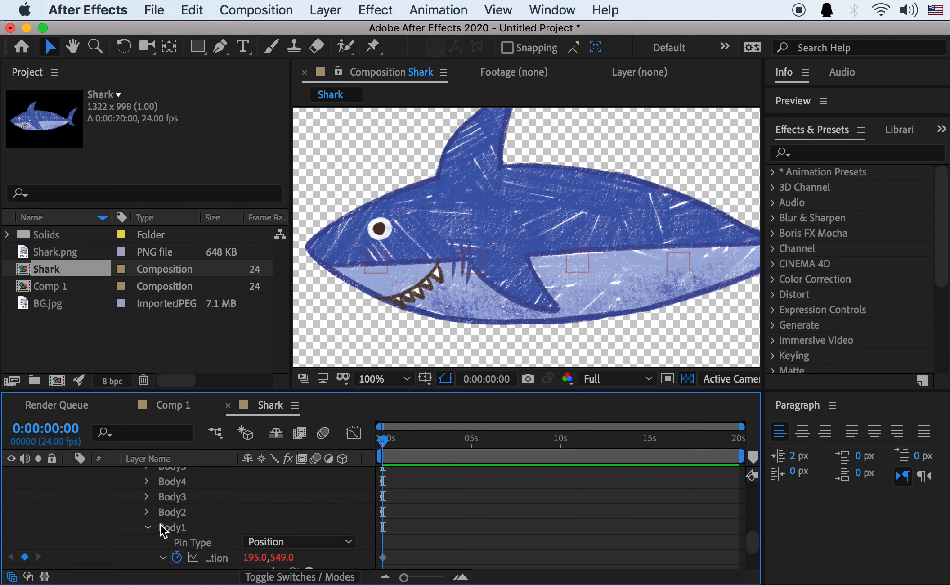
scroll(388, 542, down, 4)
click(461, 499)
key(super+c)
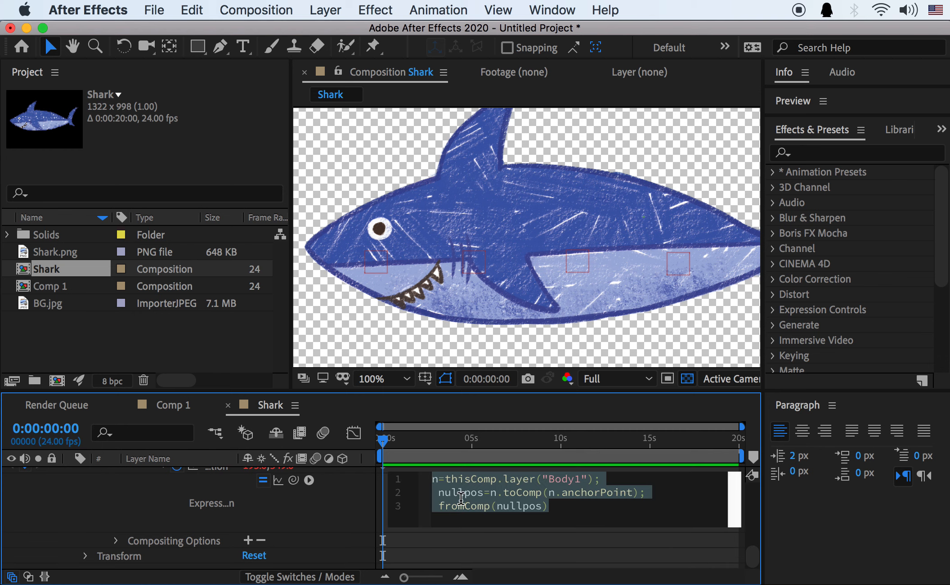
click(435, 545)
Add the copied expression to the Body2 pin's Position, set its layer name to Body2, and restore view refreshing
scroll(435, 545, up, 3)
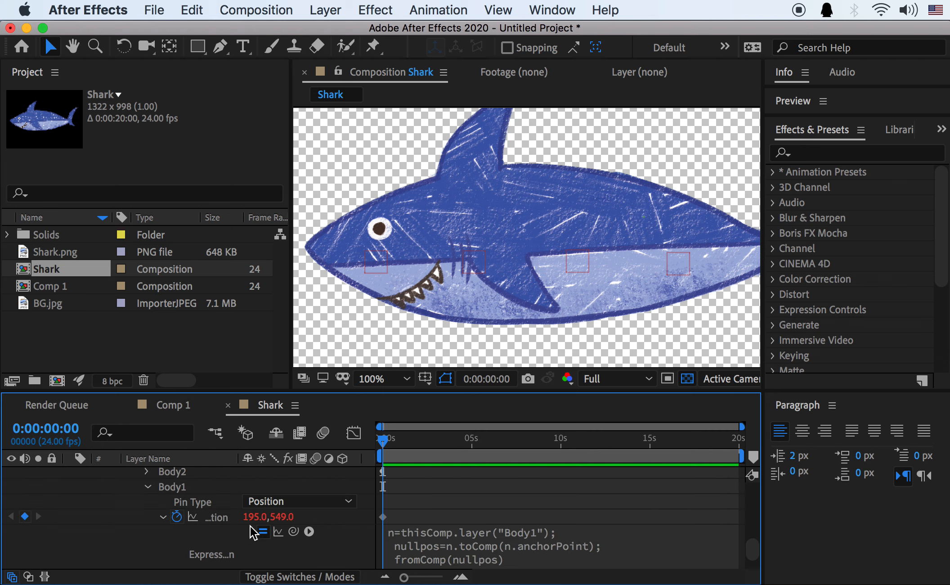
click(147, 472)
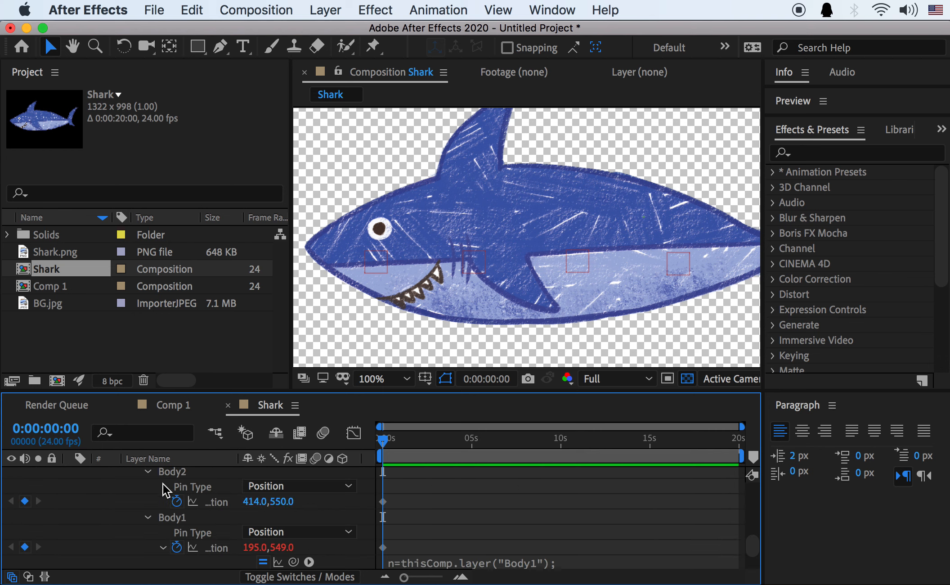
alt+click(176, 501)
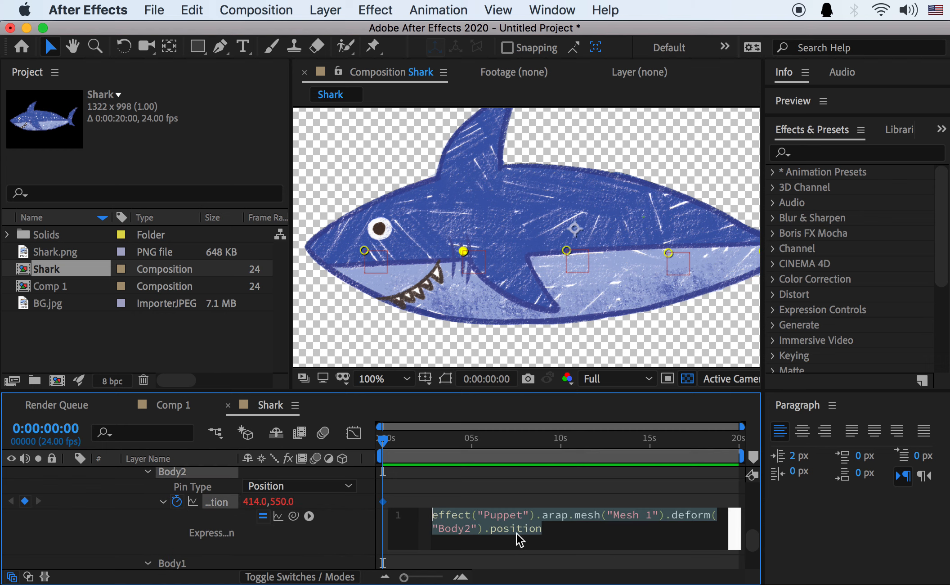
key(super+v)
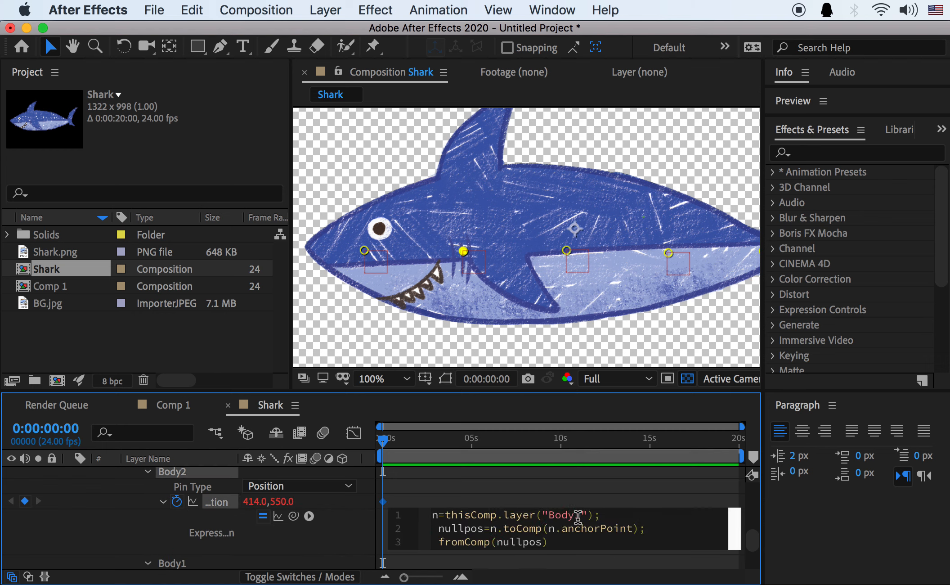
text(2)
click(555, 480)
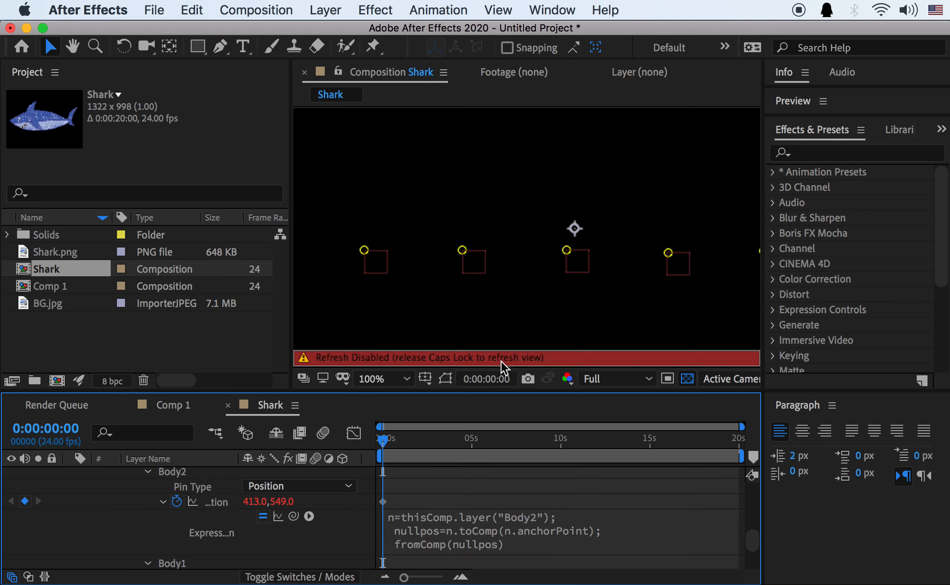
key(Caps_Lock)
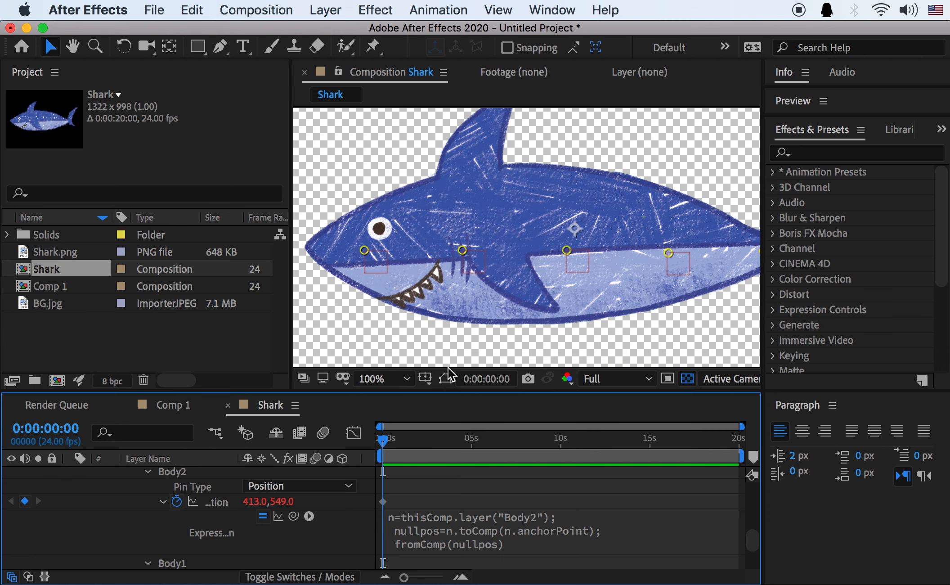
Add the copied expression to the Body3 pin's Position property and set its layer name to Body3
scroll(435, 514, up, 1)
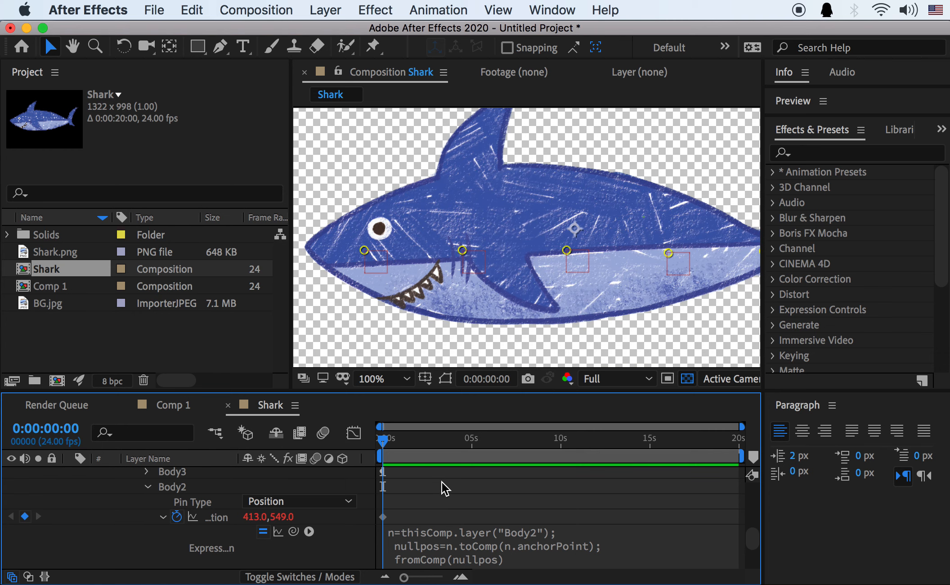
click(147, 471)
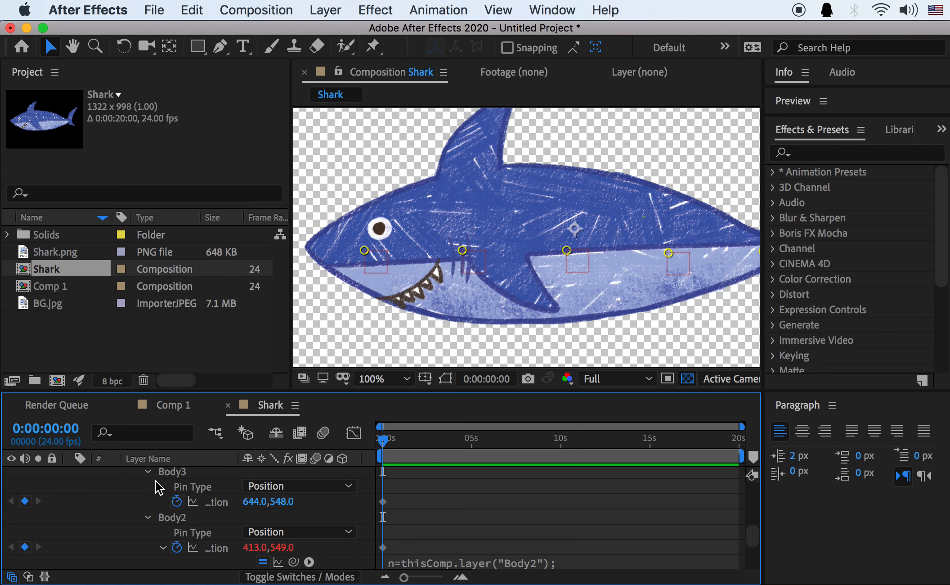
alt+click(177, 502)
key(super+v)
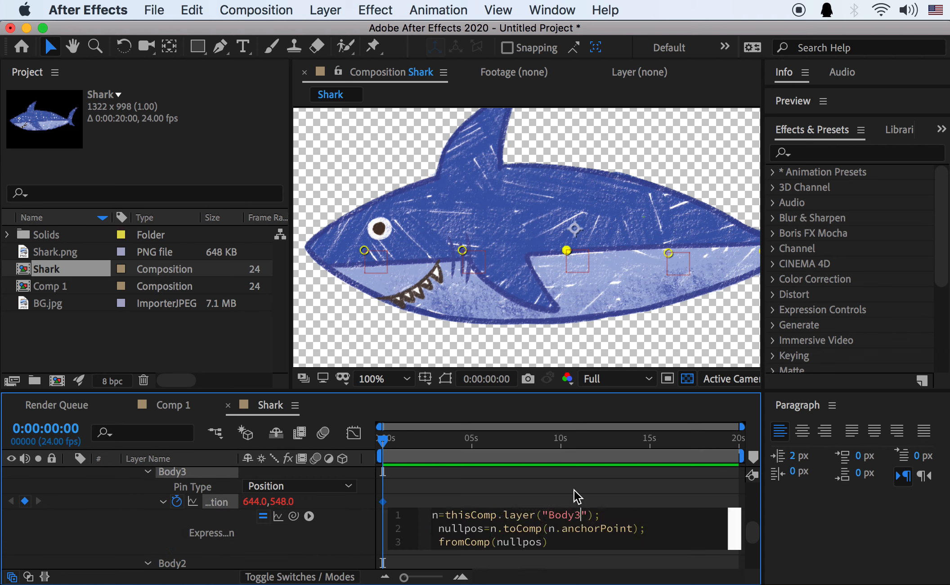
click(562, 487)
Add the copied expression to the Body4 pin's Position property and set its layer name to Body4
scroll(219, 552, up, 4)
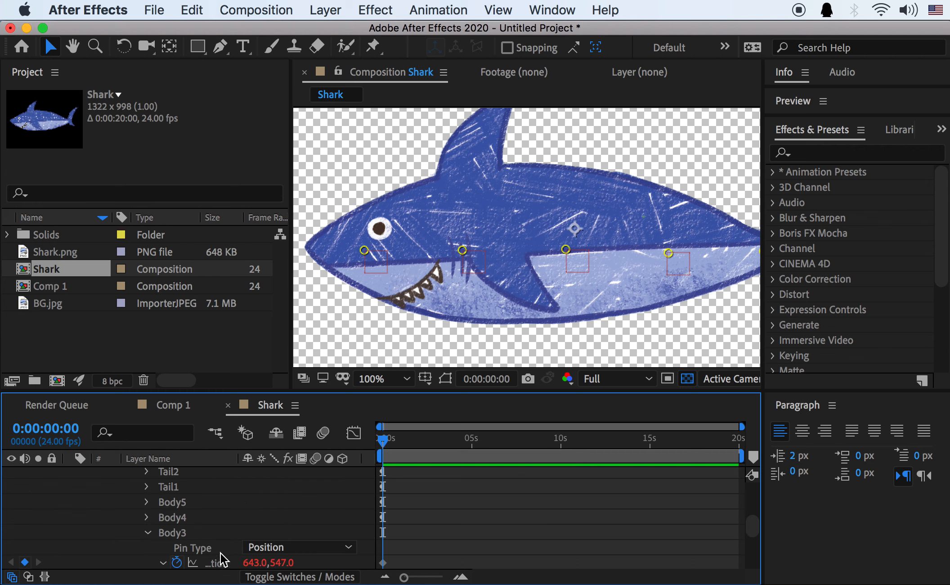
click(147, 517)
alt+click(177, 547)
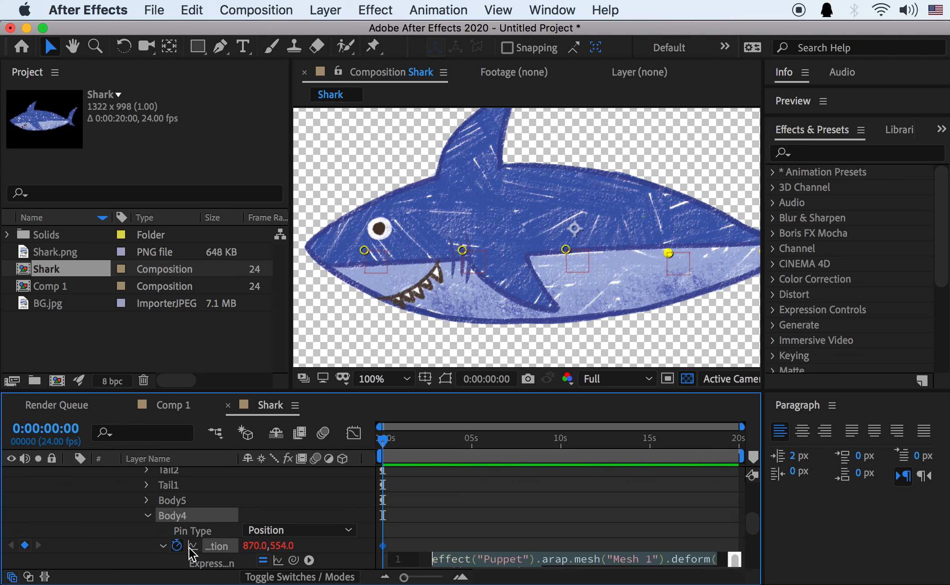
key(super+v)
scroll(549, 559, up, 2)
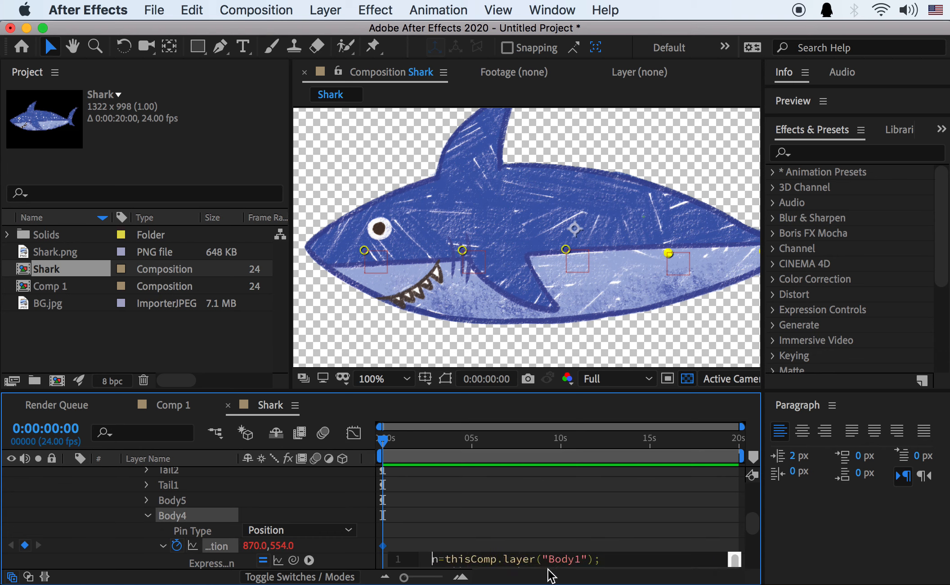
drag(573, 558, 579, 555)
text(4)
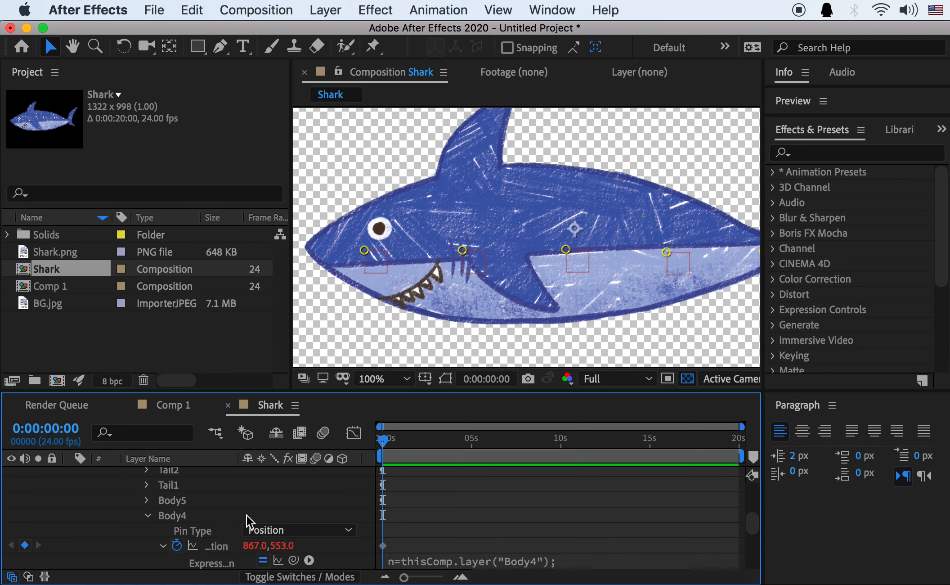
Add the copied expression to the Body5 pin's Position property and set its layer name to Body5
click(147, 500)
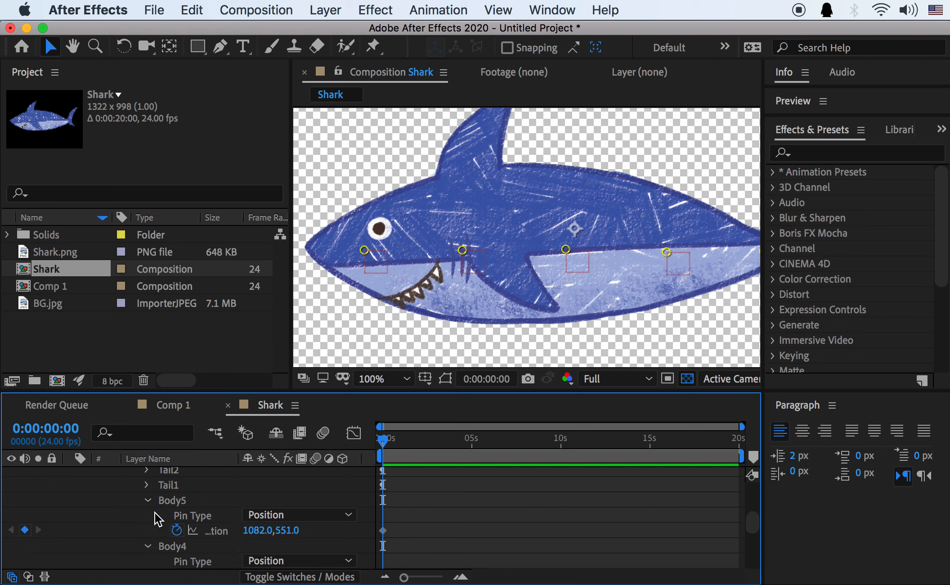
alt+click(176, 530)
text(nullpos=n.toComp(n.anchorPoint); fromComp(nullpos))
scroll(585, 542, up, 1)
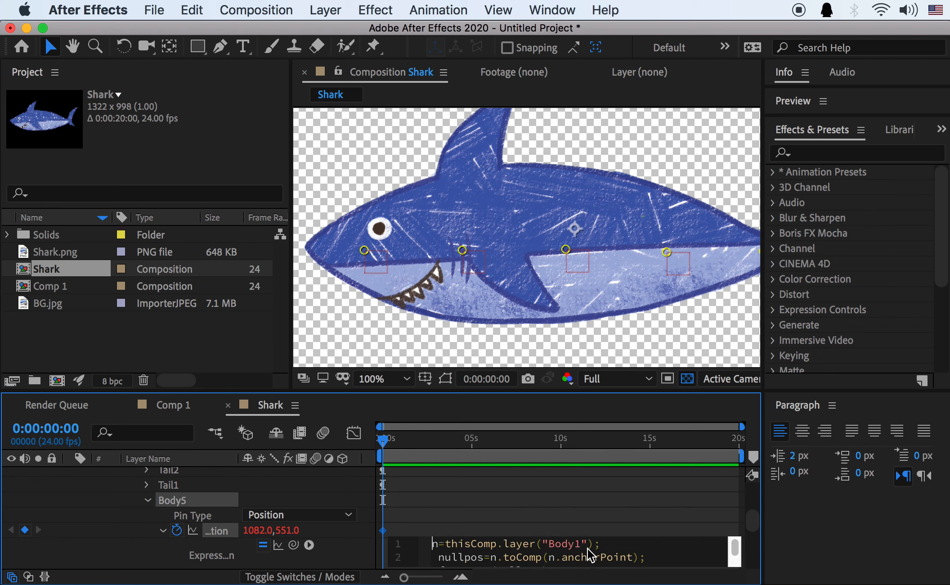
text(5)
click(555, 497)
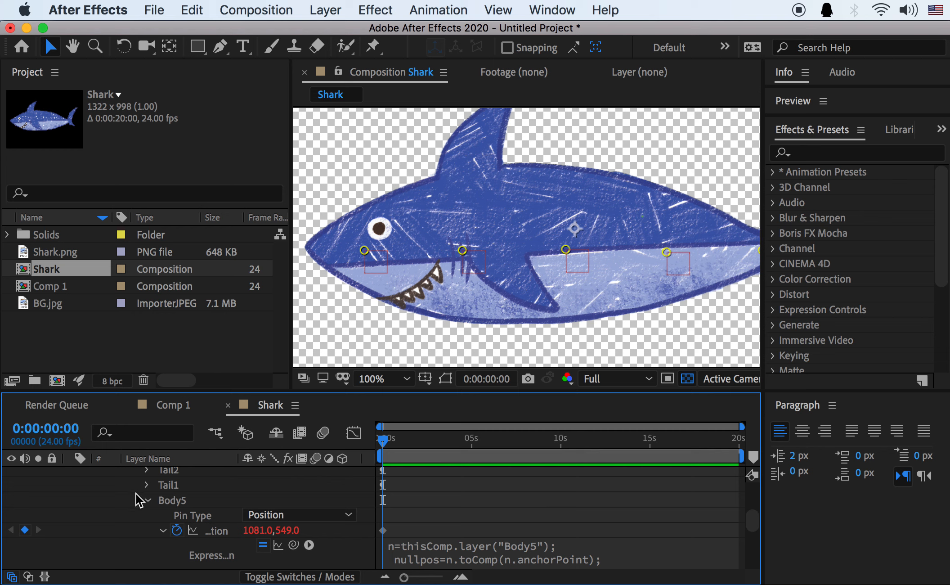
Add the copied expression to the Tail1 pin's Position property and set its layer name to Tail1
click(147, 484)
alt+click(177, 515)
key(super+v)
drag(573, 528, 549, 529)
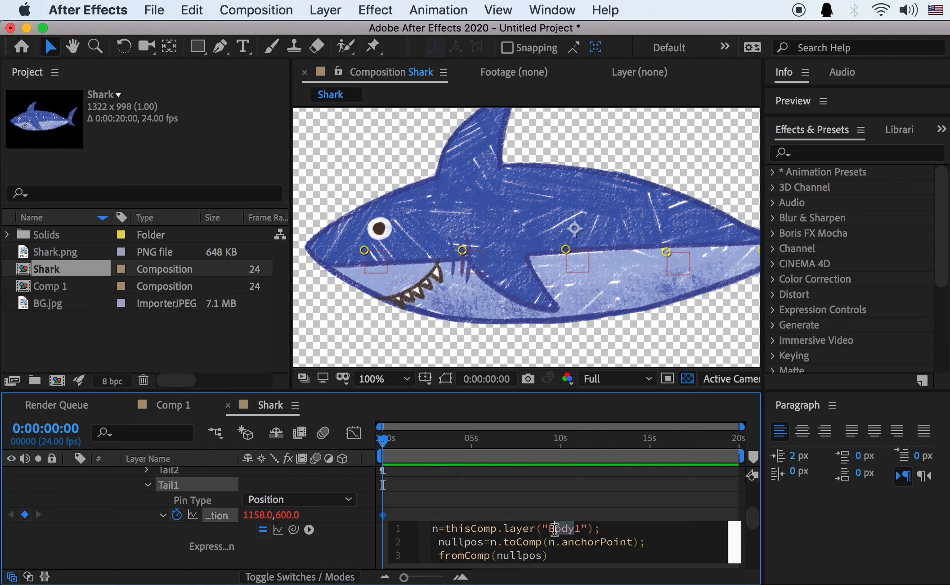
text(Tail)
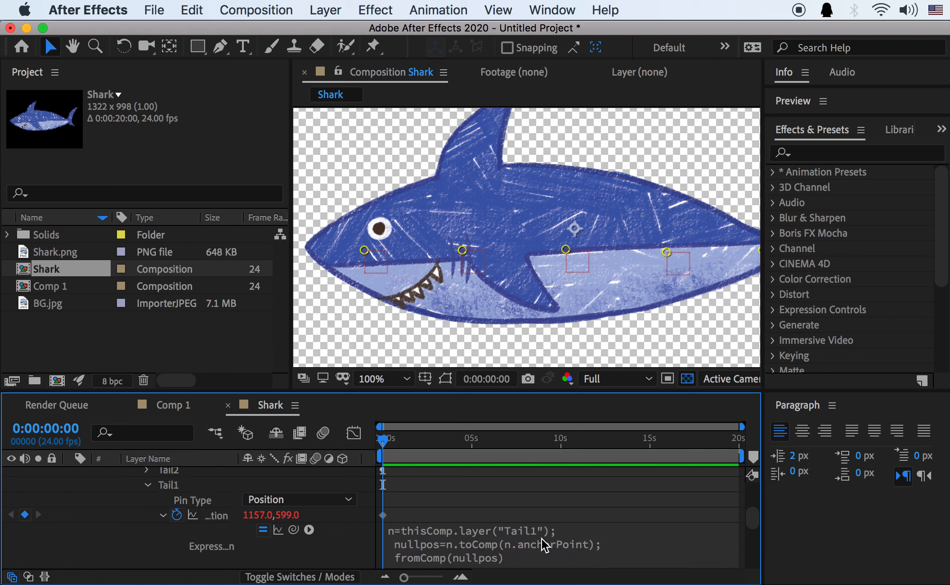
click(392, 491)
Add the three-line null-position expression to the Tail2 pin's Position property, with its layer name set to Tail2
click(147, 469)
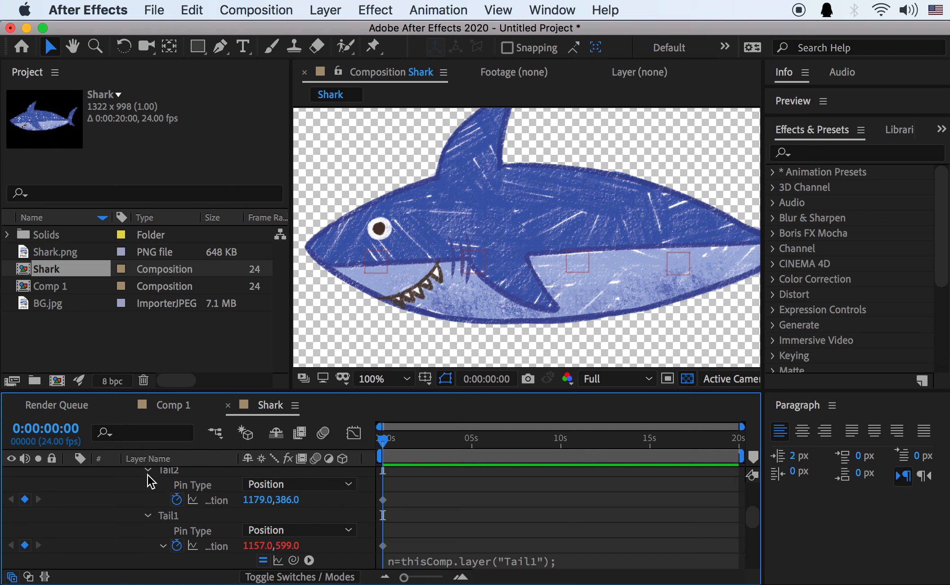
alt+click(177, 500)
text(n=thisComp.layer("Tail1");  nullpos=n.toComp(n.anchorPoint);  fromComp(nullpos))
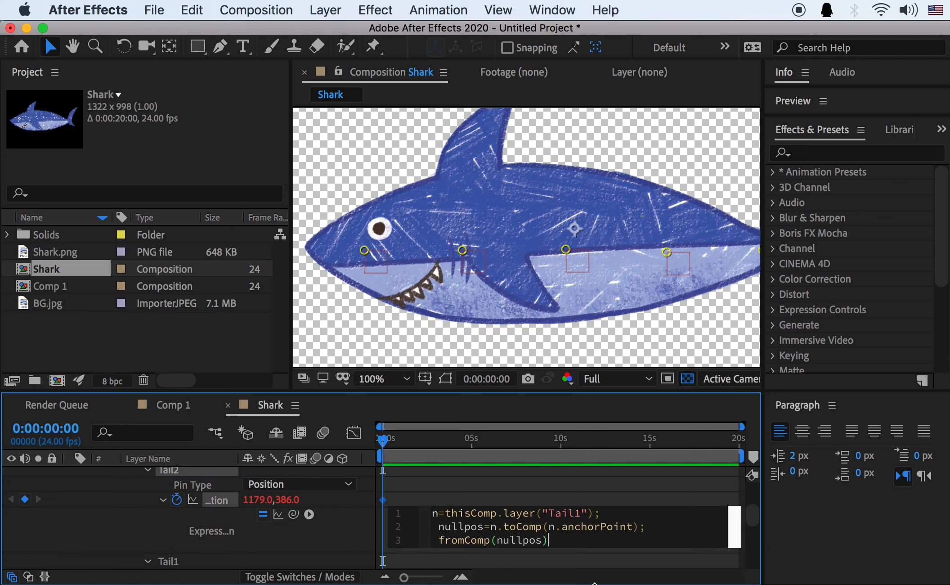
click(580, 512)
key(BackSpace)
text(2)
click(583, 482)
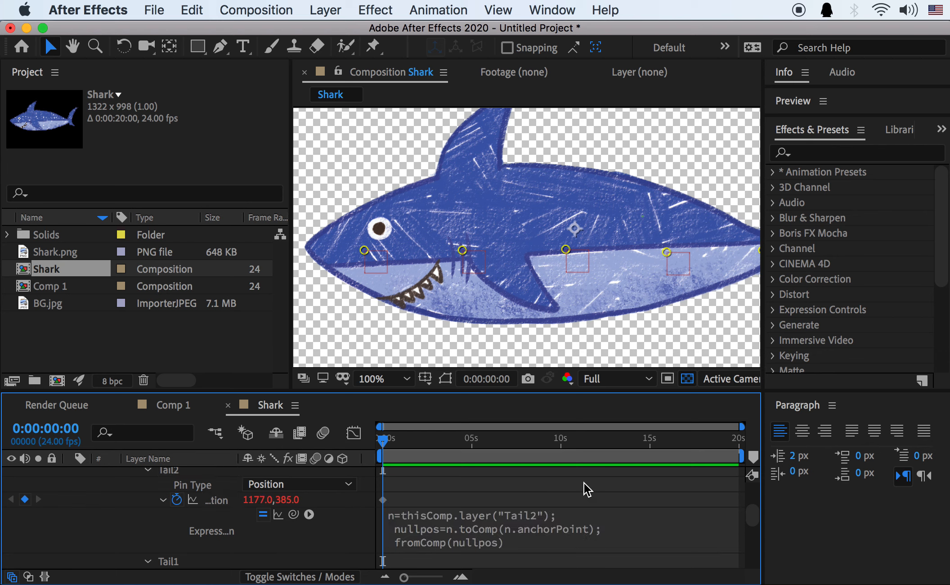
Collapse Mesh 1 and test the rig by moving the Body1 null up and toward the tail, to about 269, 401
scroll(228, 495, up, 5)
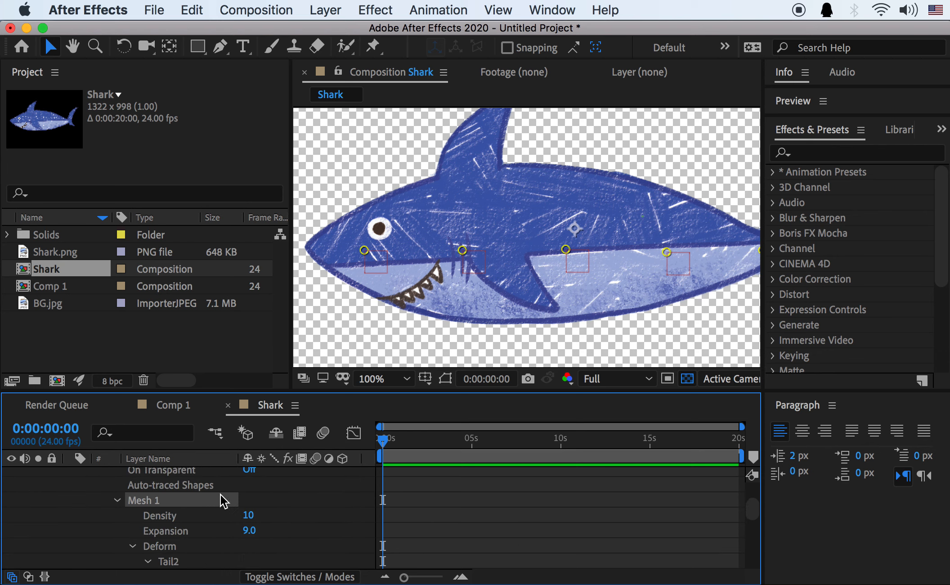
click(118, 545)
scroll(170, 516, up, 5)
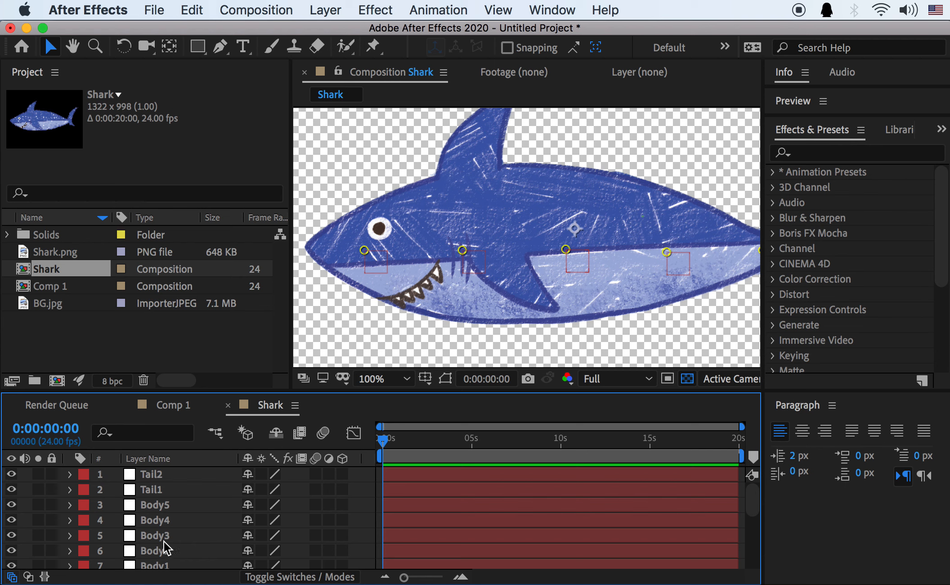
scroll(159, 553, down, 3)
click(167, 505)
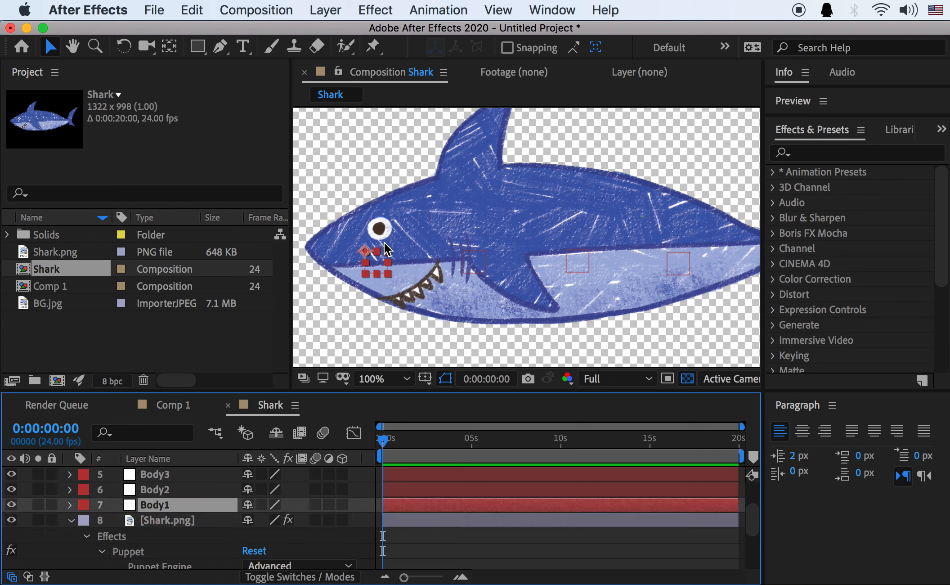
drag(376, 261, 412, 203)
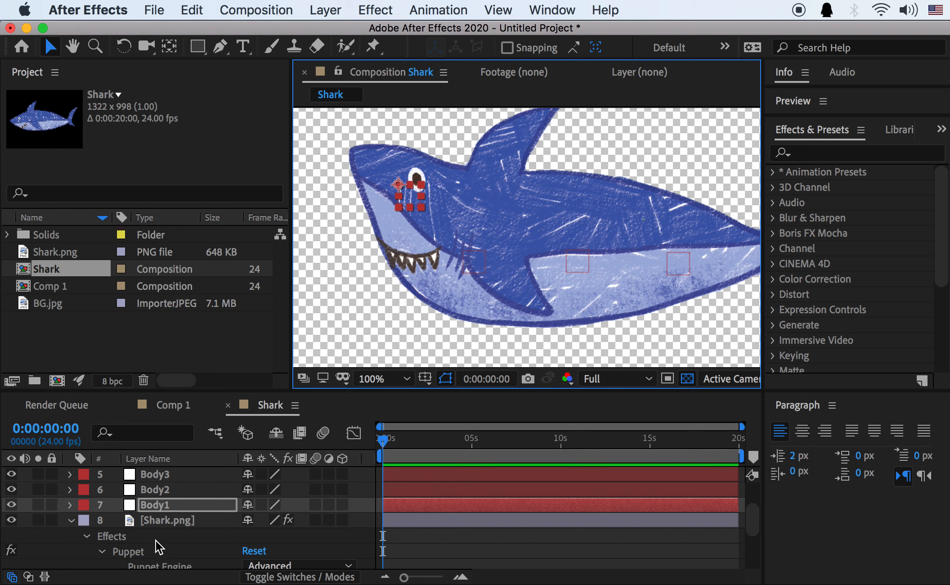
Examine the Body2 and Body1 puppet pins and their Position expressions in Mesh 1's Deform group
scroll(155, 539, down, 3)
click(116, 531)
scroll(135, 539, down, 10)
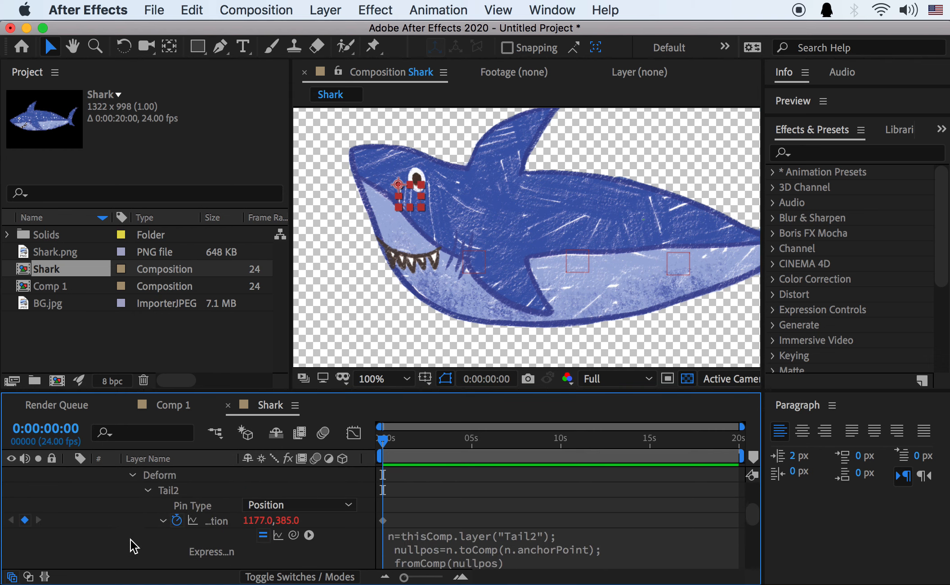
scroll(156, 544, down, 5)
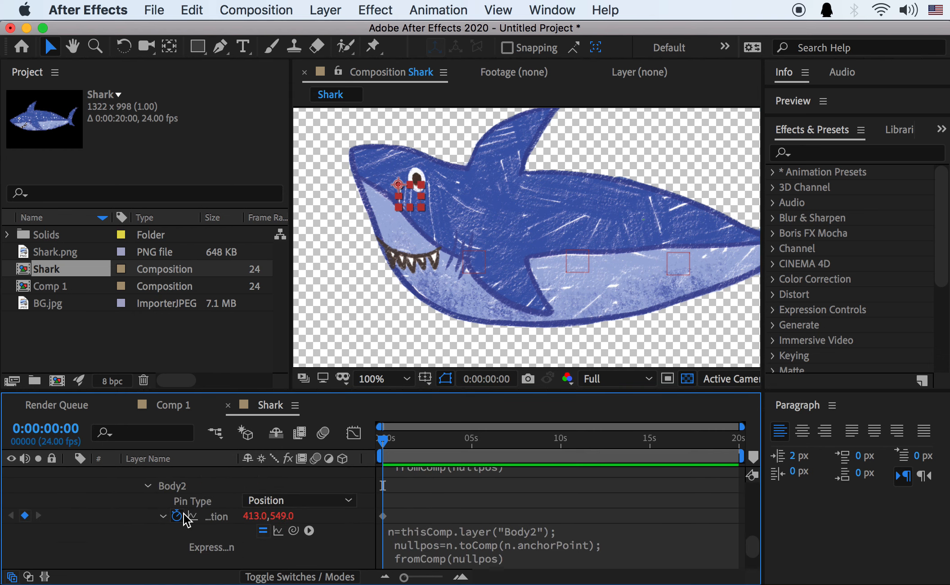
click(171, 486)
scroll(184, 508, down, 3)
scroll(184, 508, up, 2)
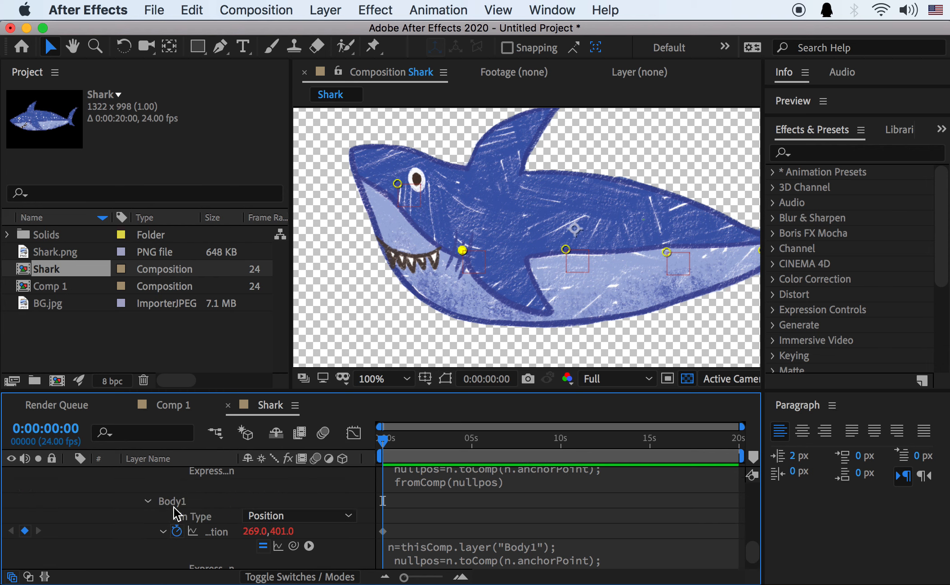
click(175, 501)
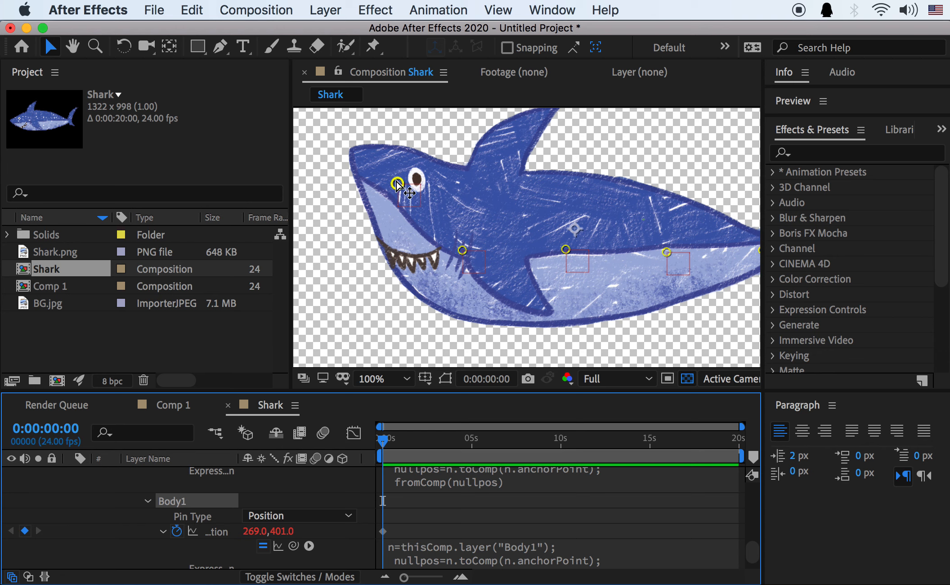
Test the Body2 null by moving it upward, and undo the test moves of both the Body2 and Body1 nulls
scroll(180, 521, up, 15)
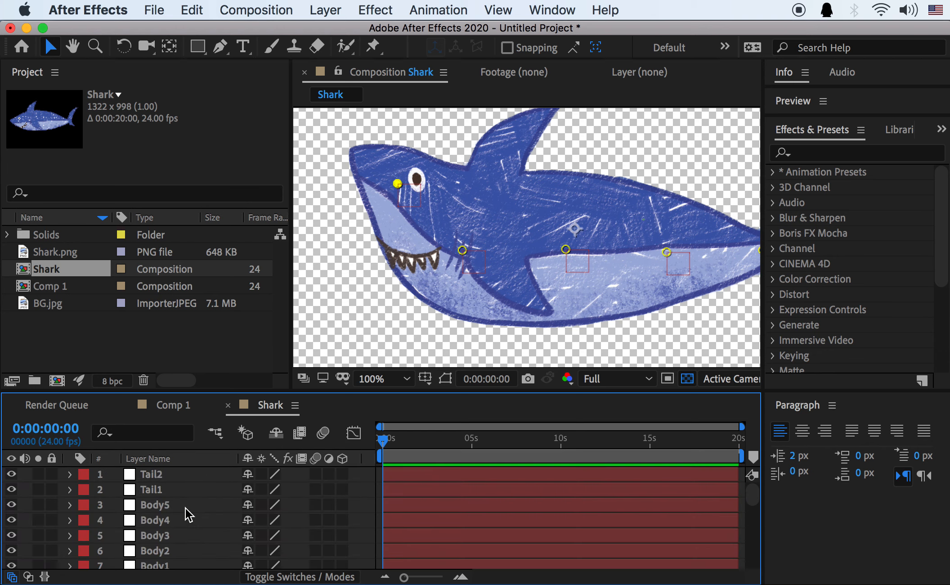
scroll(184, 507, down, 6)
click(167, 475)
key(super+d)
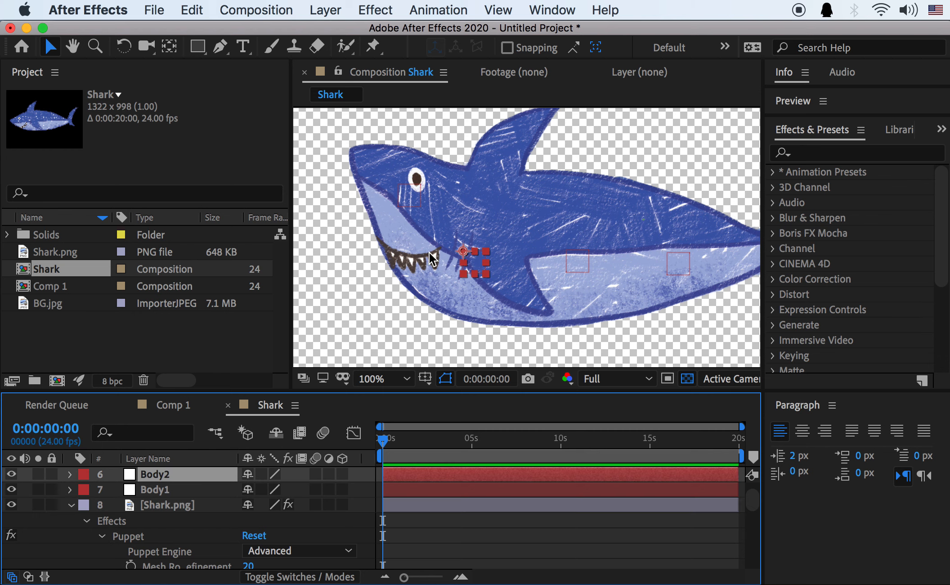
drag(473, 275, 488, 211)
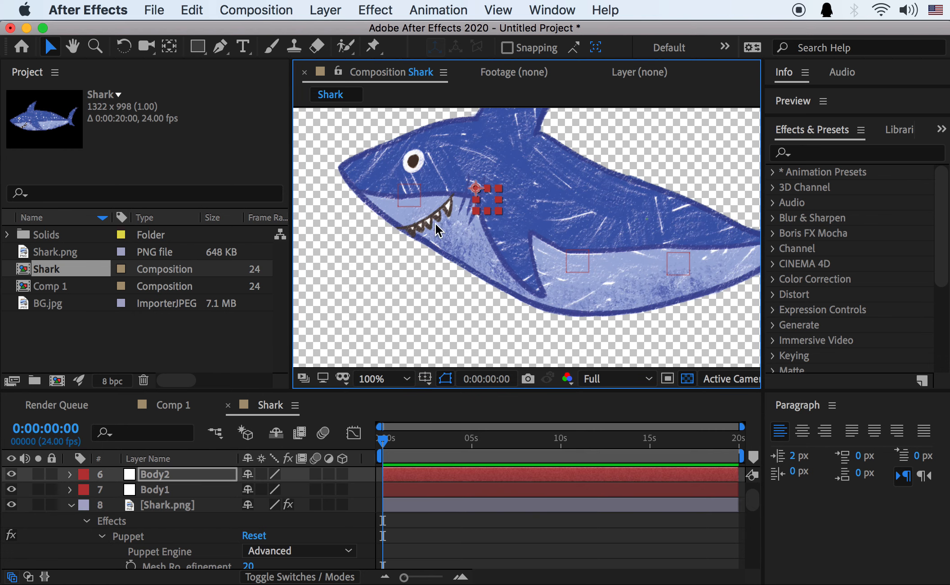
key(super+z)
key(super+z)
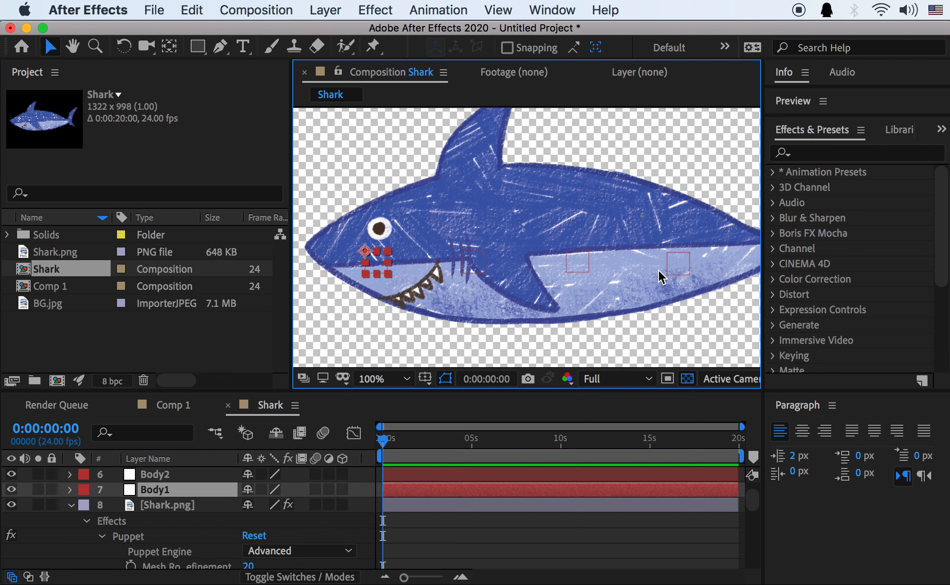
Examine where the Body3, Tail2, Tail1 and Body5 nulls sit on the shark's body and tail
scroll(198, 511, up, 3)
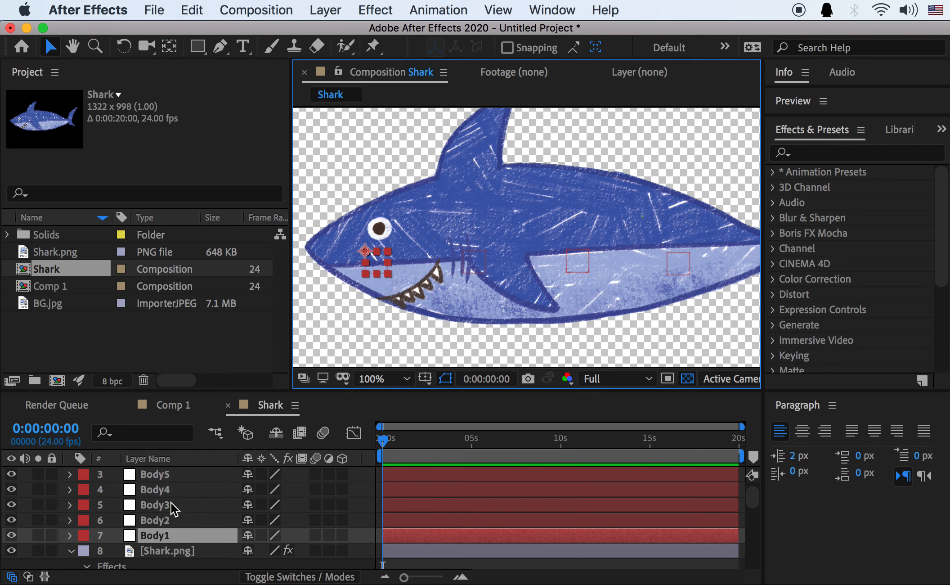
click(167, 508)
scroll(175, 465, up, 2)
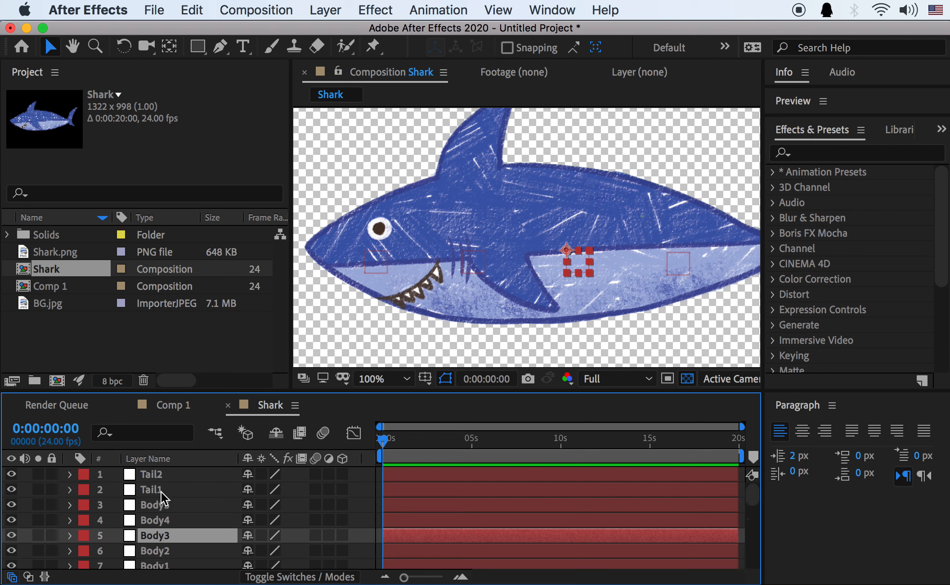
scroll(164, 544, down, 2)
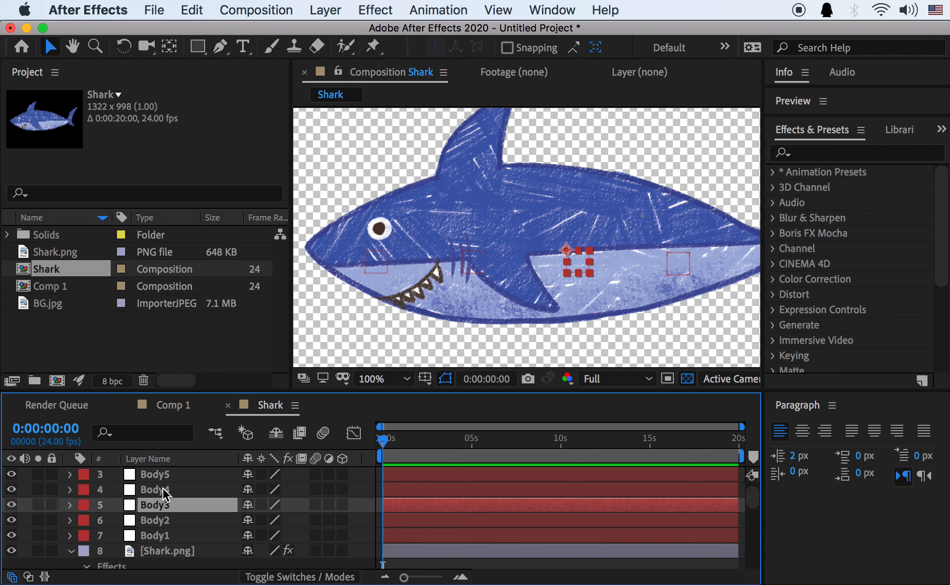
scroll(166, 495, up, 2)
click(162, 474)
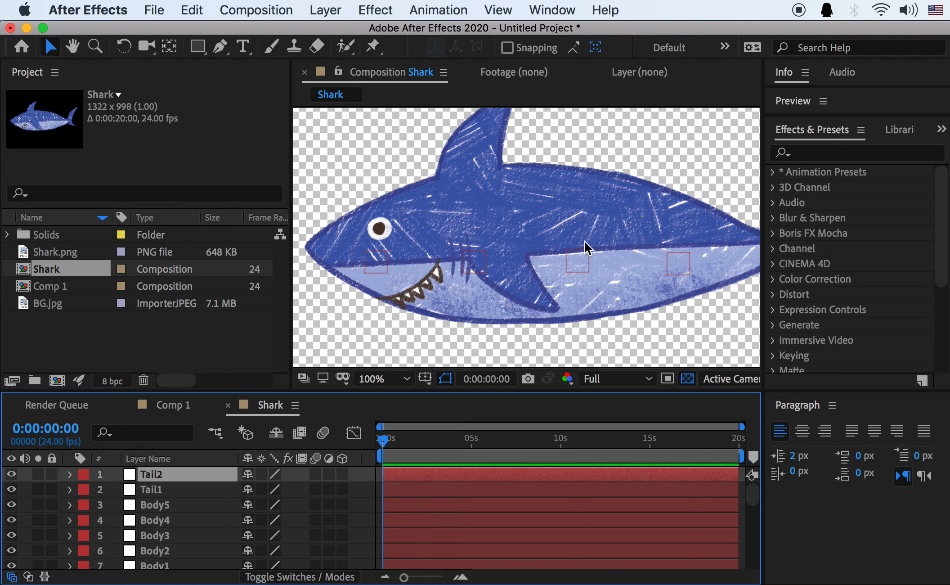
drag(657, 237, 456, 218)
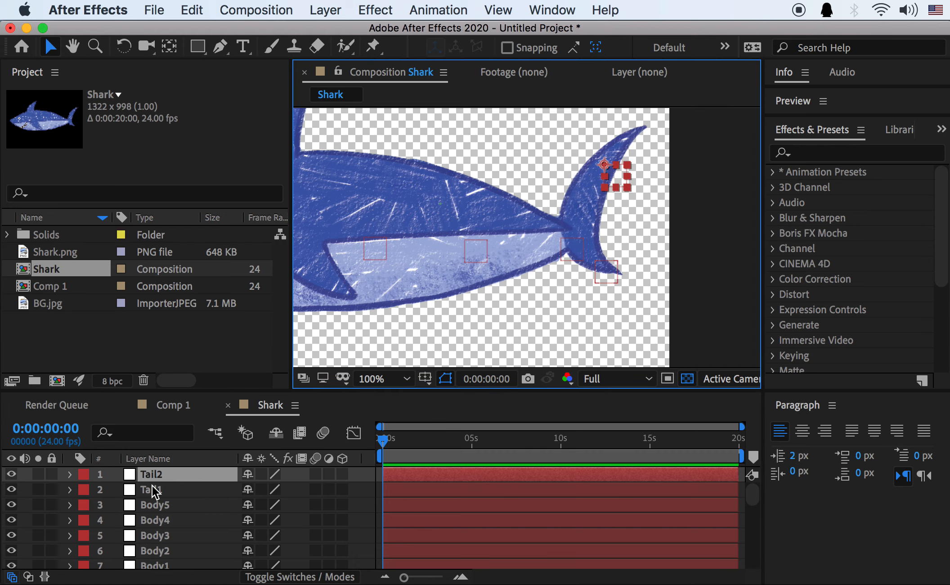
shift+click(152, 490)
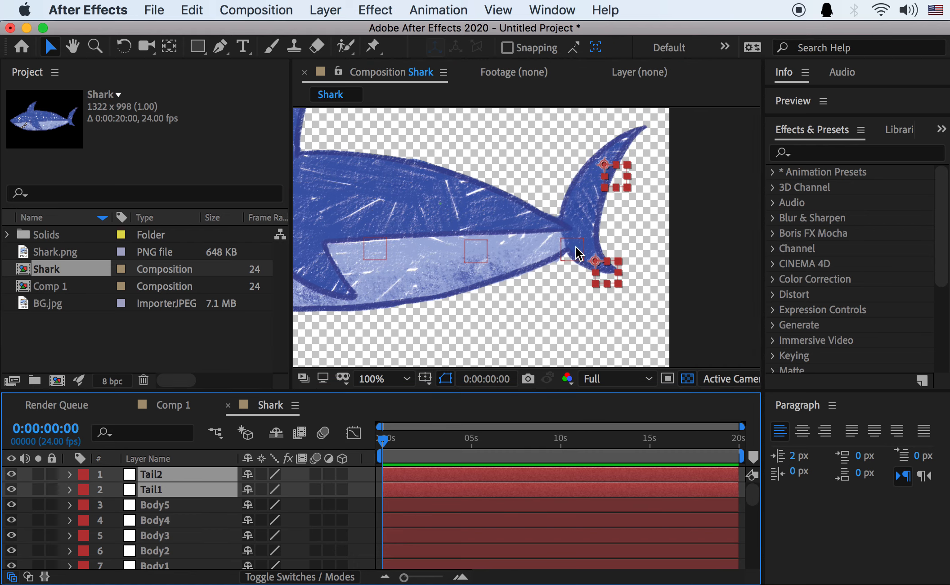
click(157, 501)
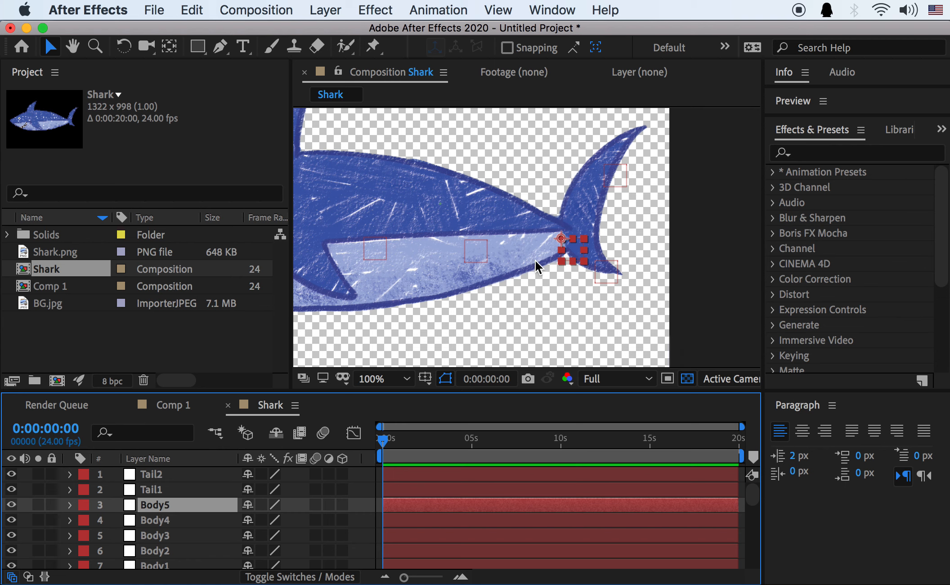
Show the Parent & Link column in an enlarged timeline and parent the Tail2 and Tail1 nulls to Body5
drag(209, 391, 211, 289)
click(156, 370)
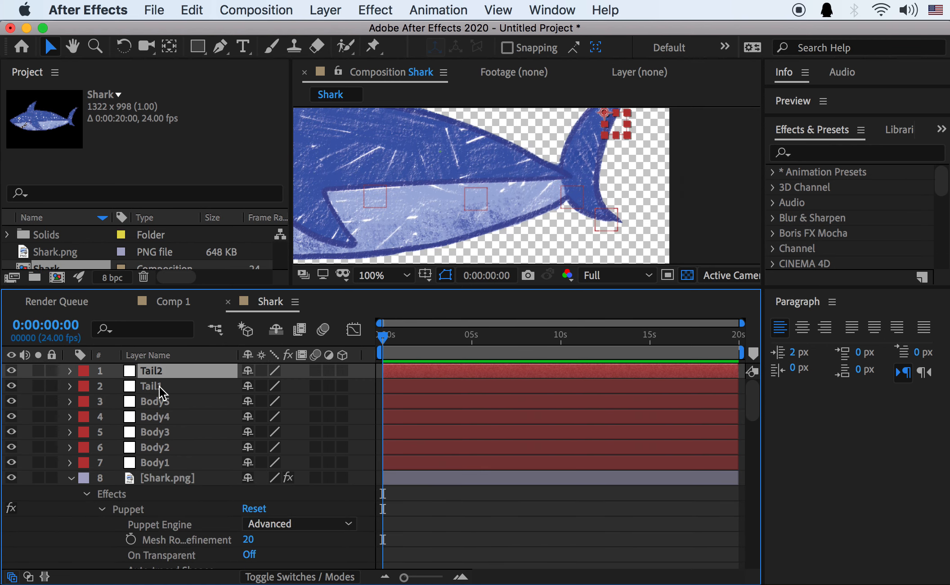
shift+click(160, 387)
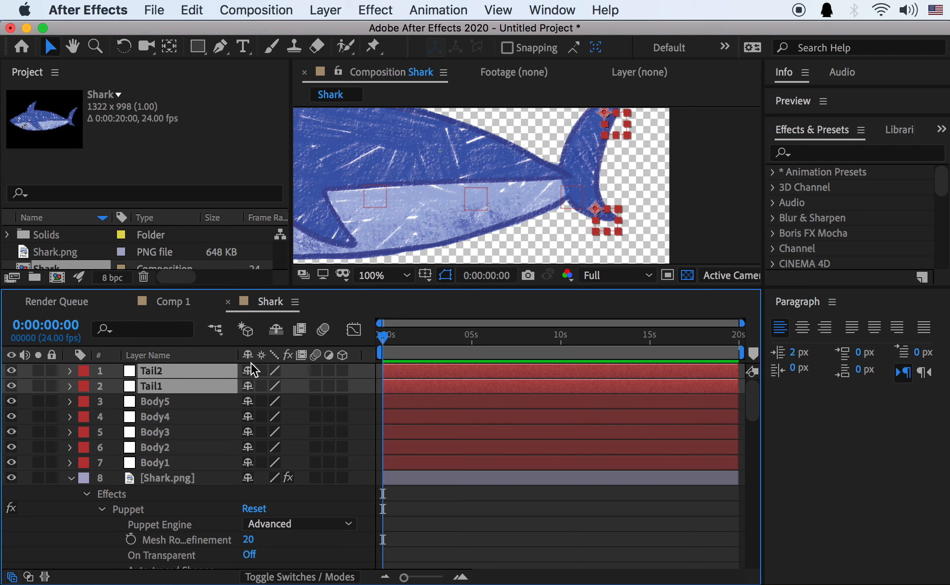
right_click(190, 357)
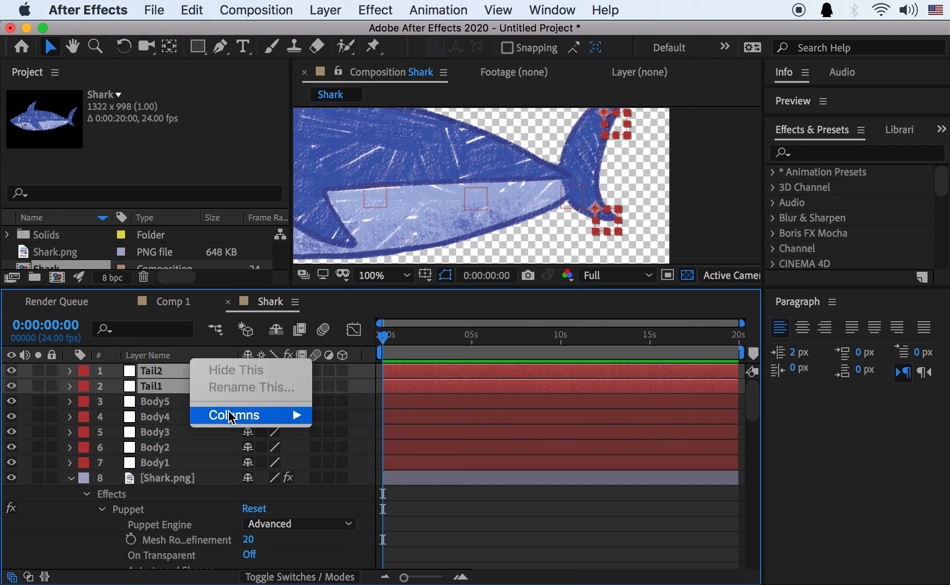
mouse_move(229, 412)
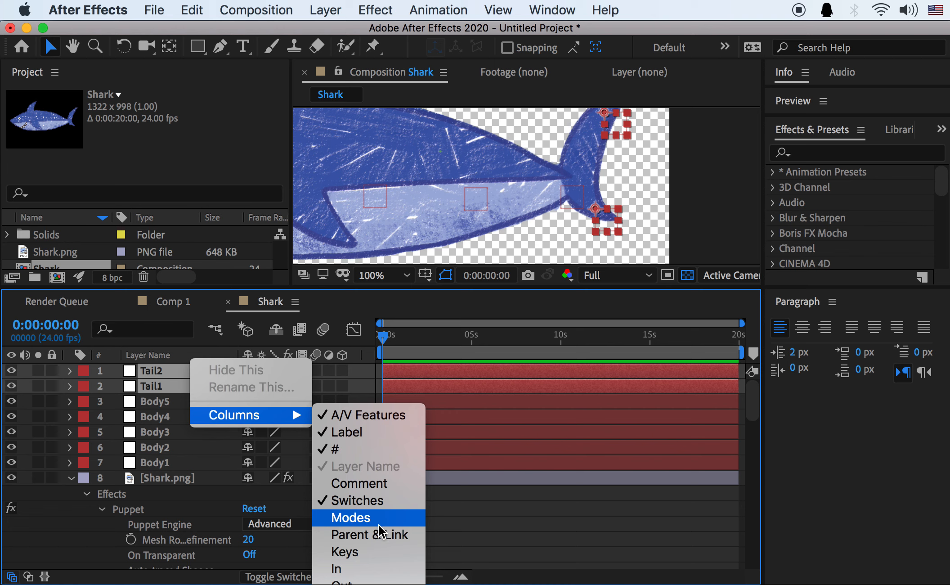
click(382, 538)
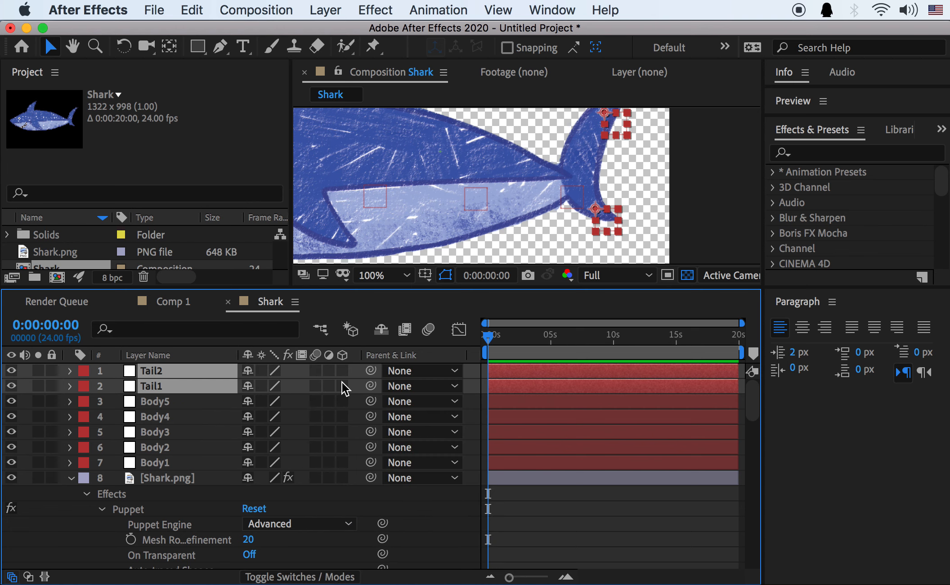
click(452, 371)
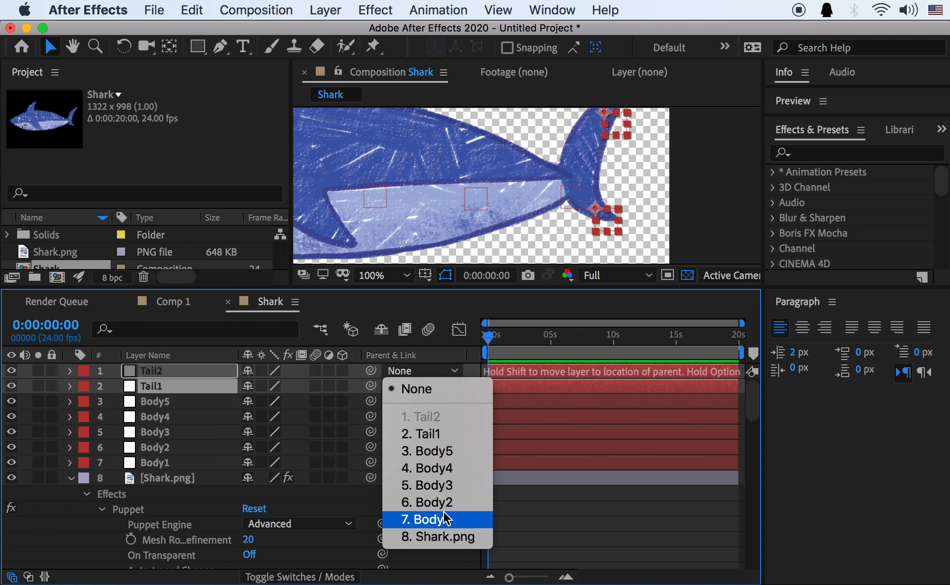
click(440, 449)
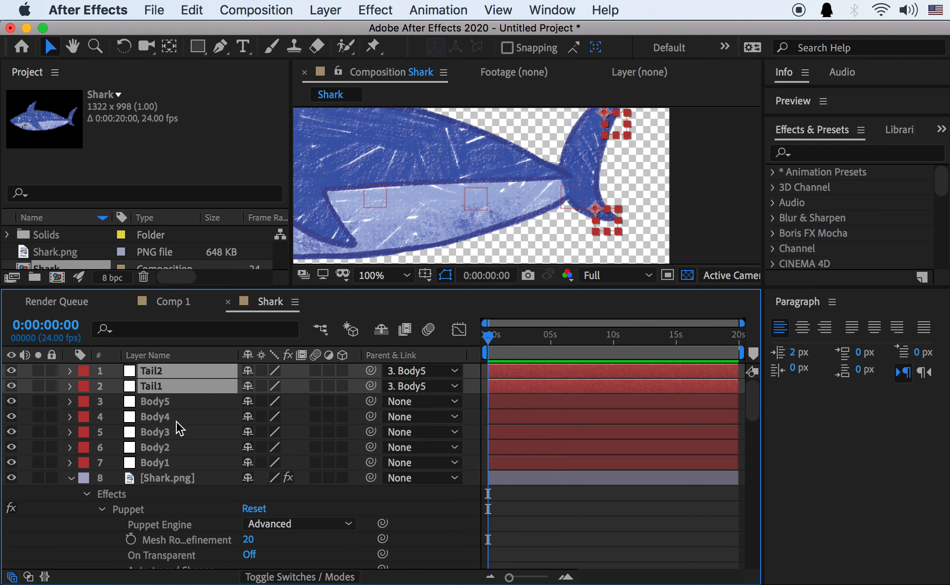
Parent the Body5 null to Body4 and the Body4 null to Body3
click(167, 402)
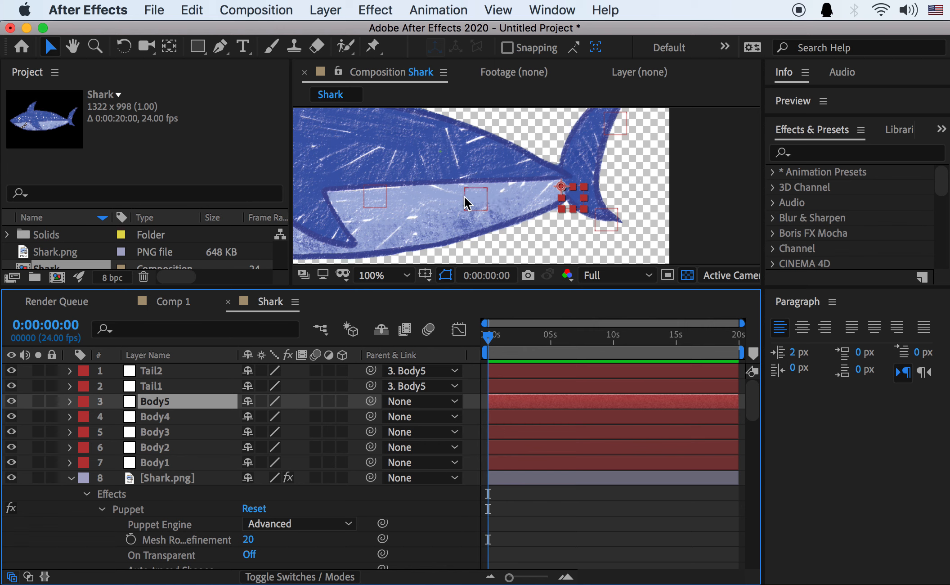
click(178, 417)
click(171, 402)
click(407, 401)
click(403, 497)
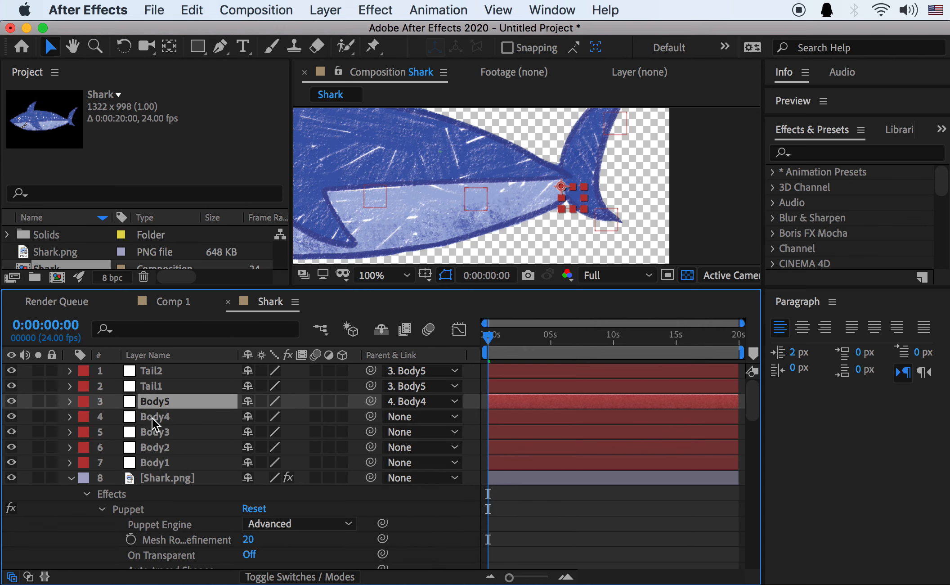
click(233, 417)
click(405, 416)
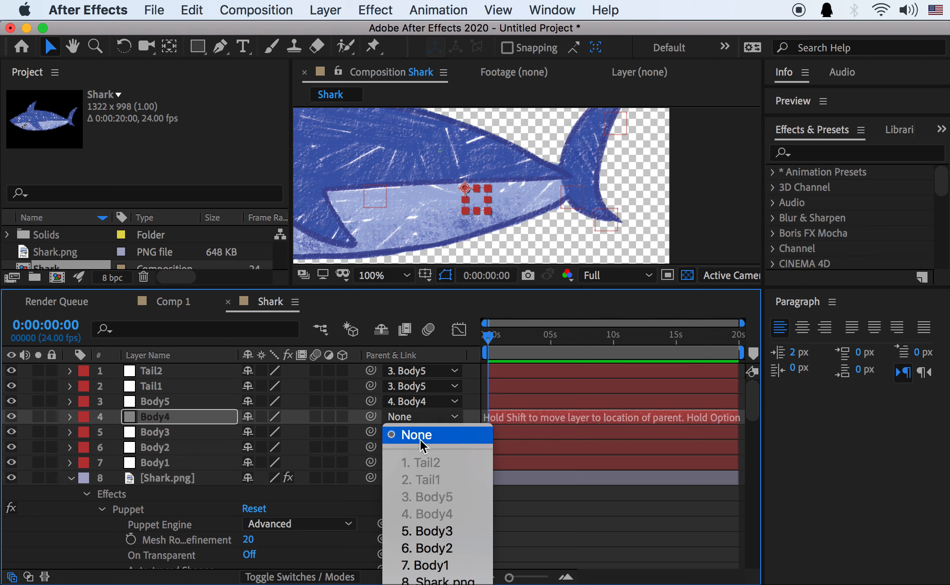
click(427, 531)
Parent the Body3 null to Body2 and the Body2 null to Body1
click(180, 432)
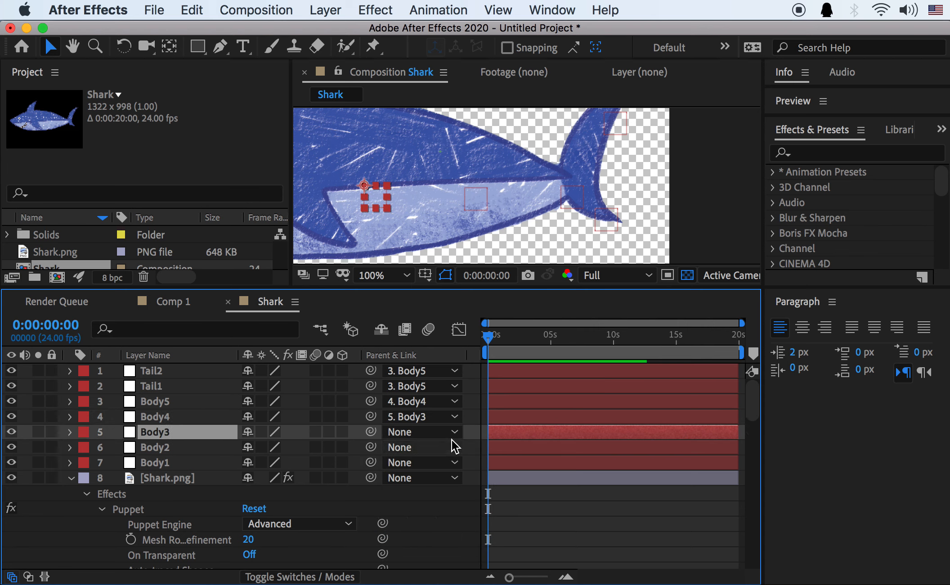
click(449, 432)
click(443, 563)
click(170, 447)
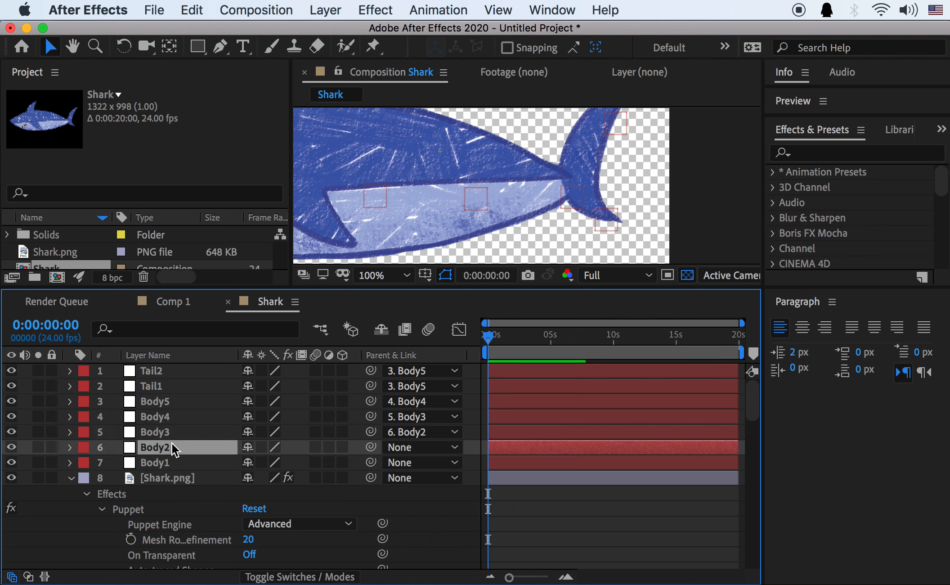
click(418, 447)
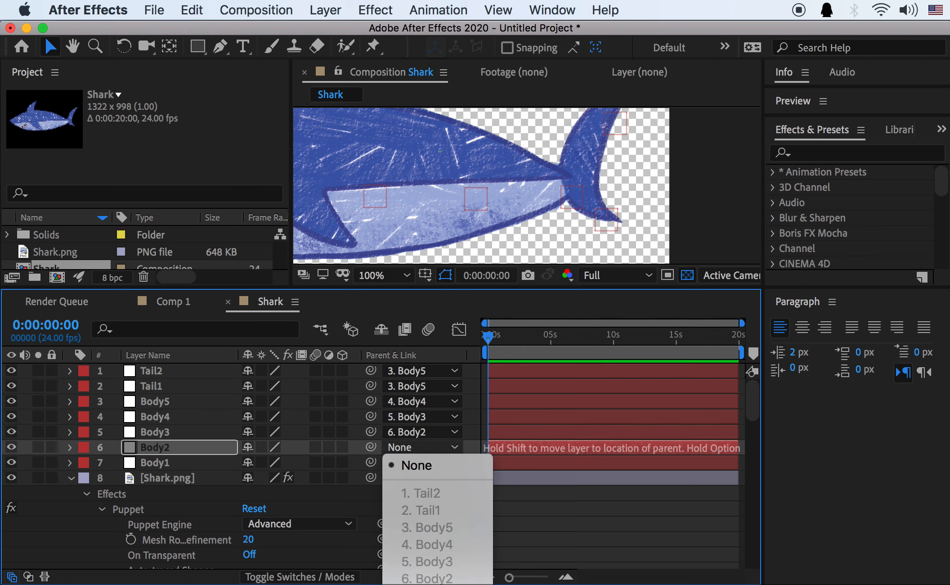
click(432, 578)
Select the Body1 null and examine how the parented nulls sit along the shark from head to tail
click(170, 462)
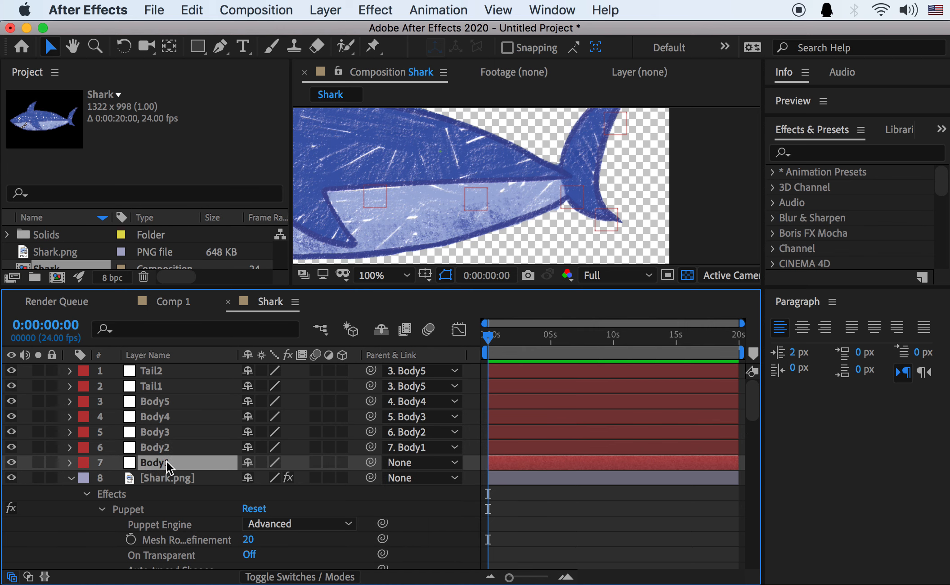
key(space)
drag(389, 195, 610, 198)
key(comma)
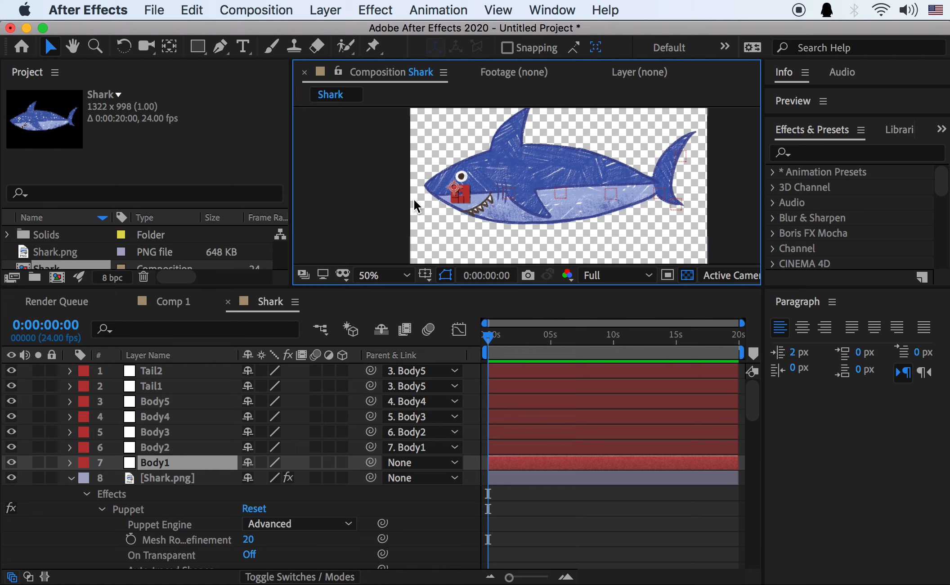
key(space)
drag(549, 186, 478, 197)
key(period)
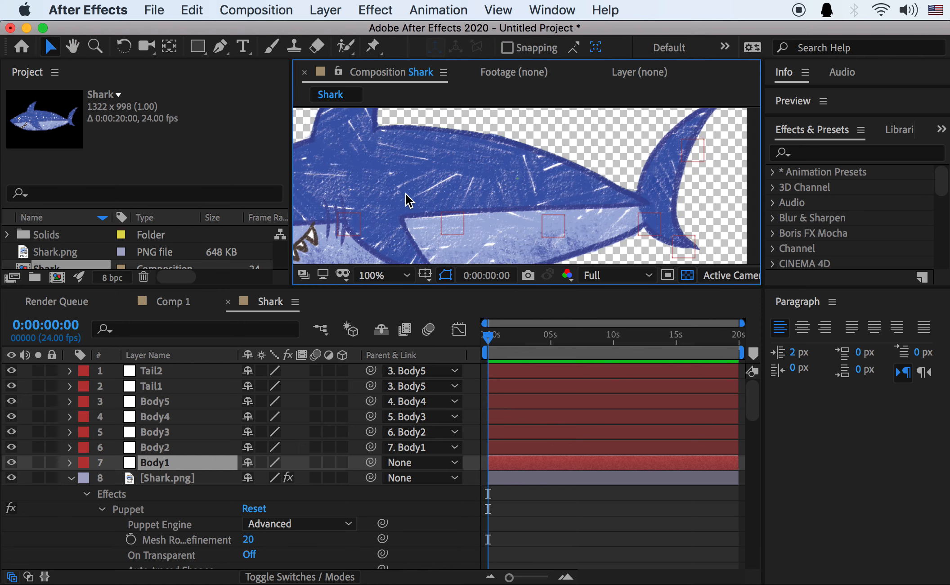
key(space)
drag(407, 201, 545, 169)
drag(392, 201, 422, 216)
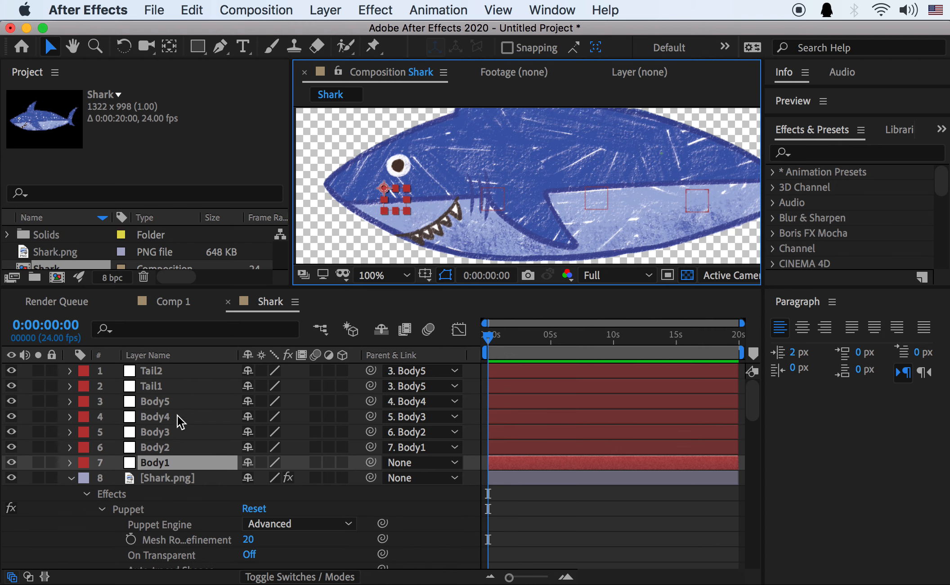
scroll(493, 244, down, 2)
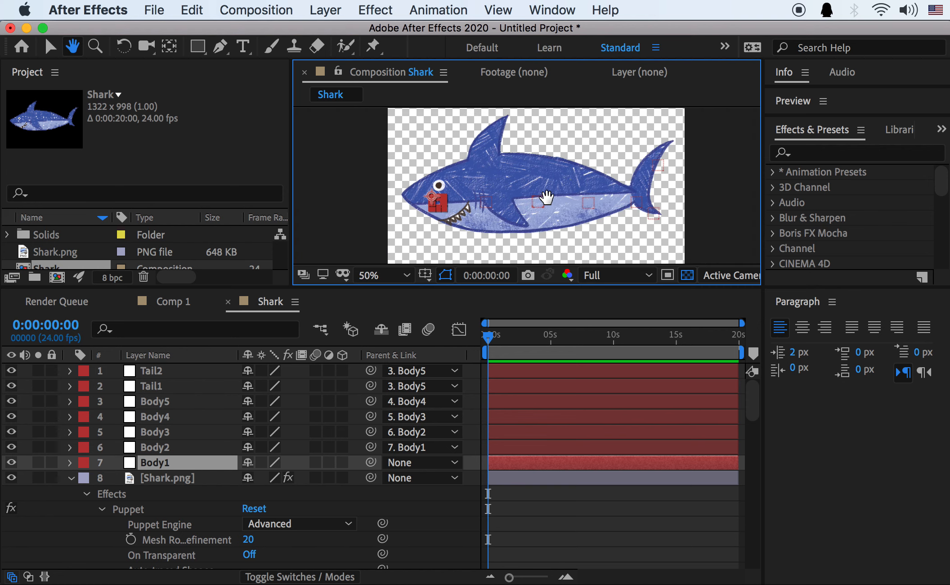
Enlarge the composition view, collapse the Shark.png layer, and add Rotation keyframes to the Body2 through Body5 nulls at 0:00:00:00
drag(504, 288, 503, 378)
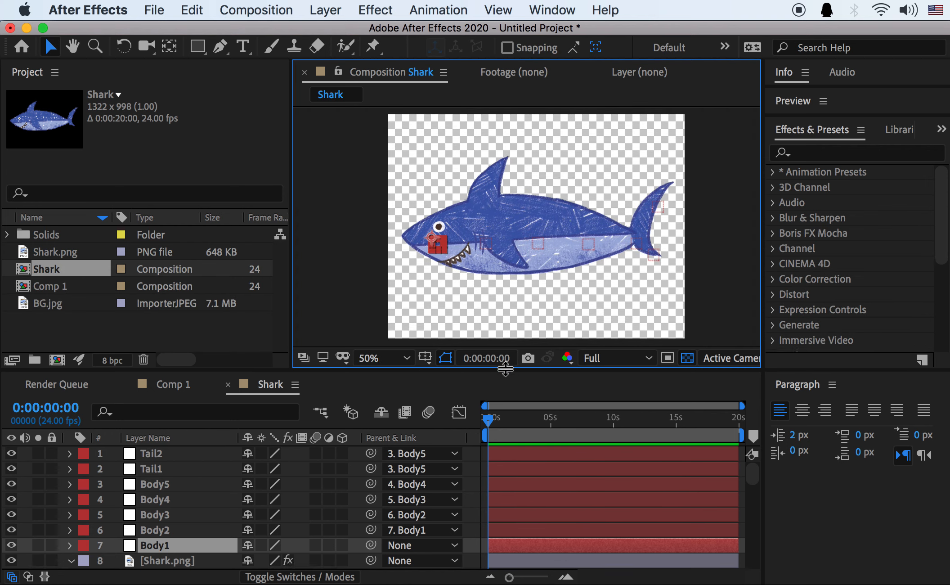
click(71, 558)
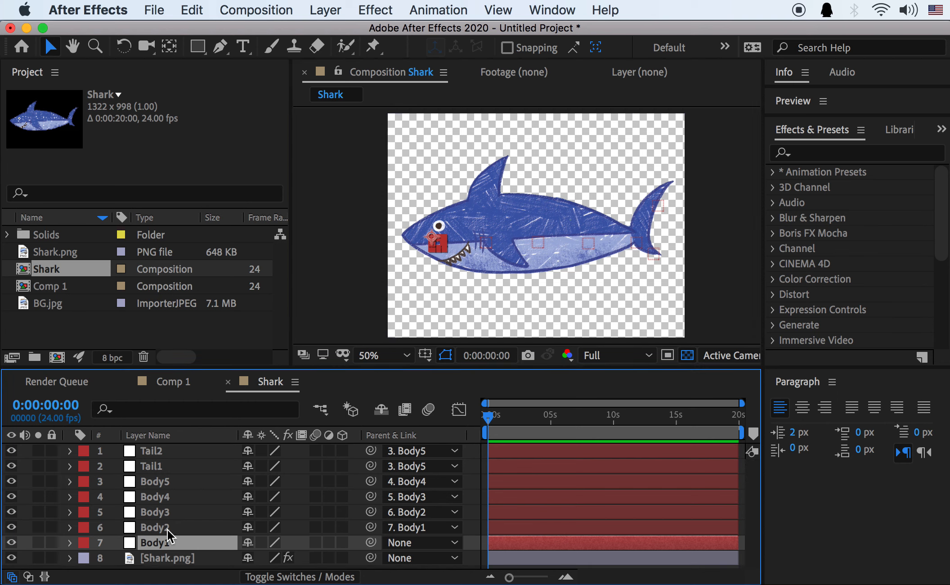
click(165, 521)
shift+click(164, 487)
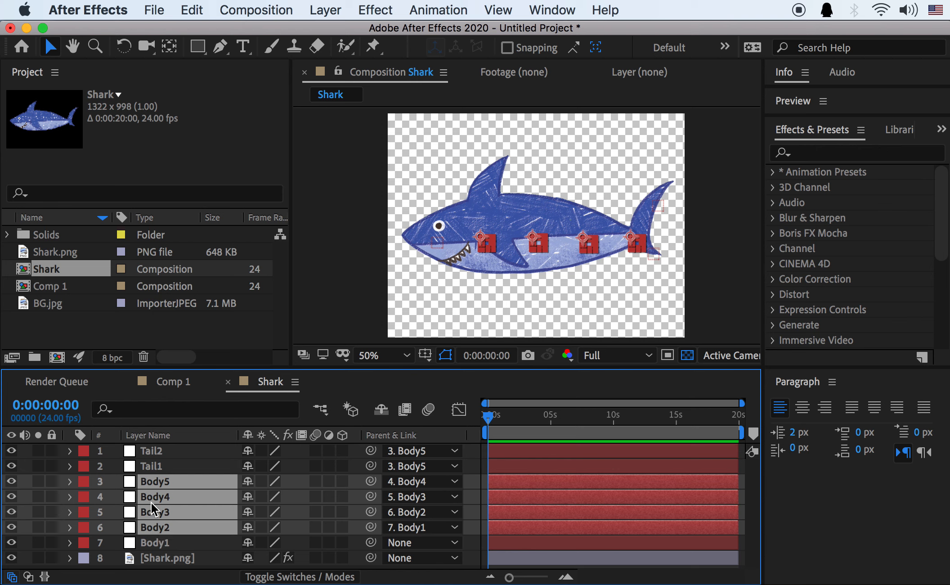
key(r)
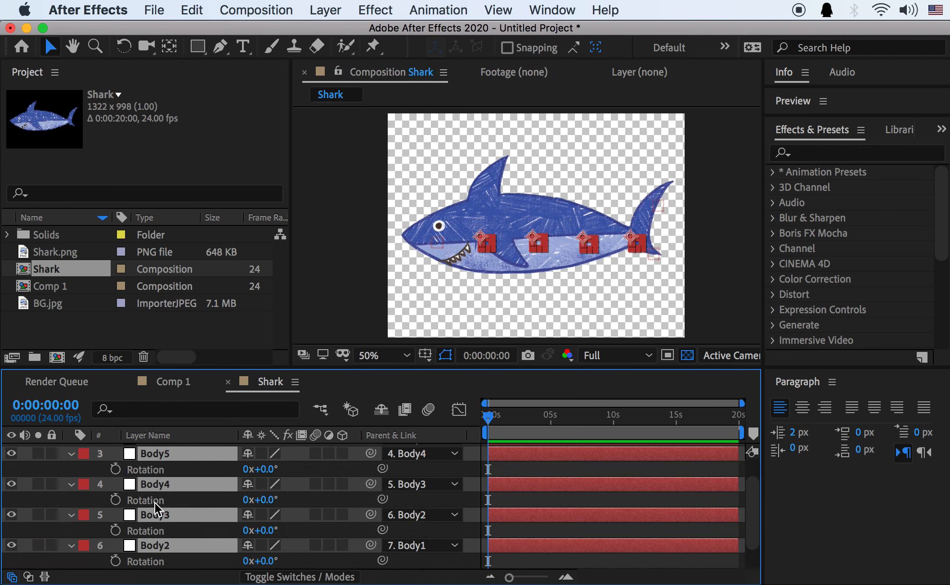
click(115, 469)
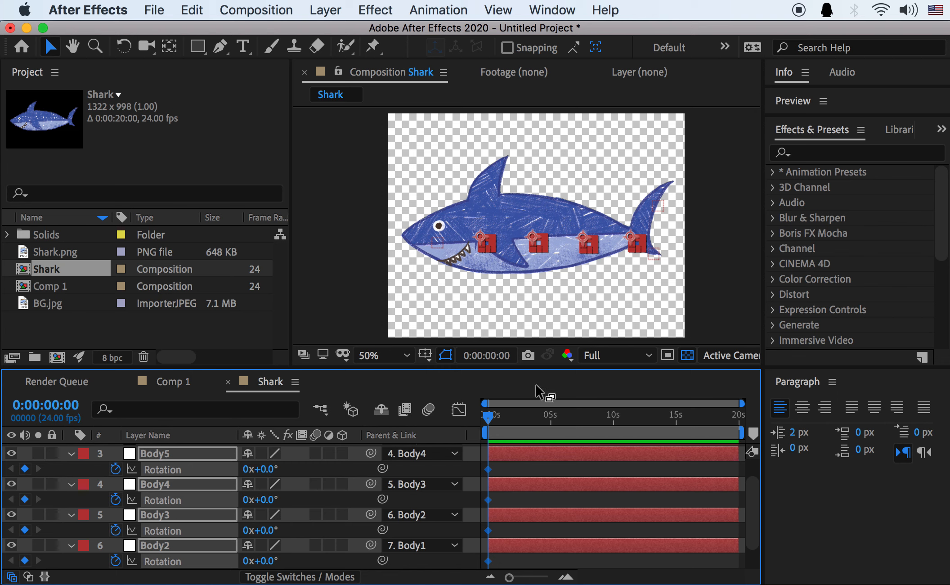
At 0:00:00:12, set Rotation to 10° for Body2, 8° for Body3, 11° for Body4 and 12° for Body5
drag(742, 402, 506, 394)
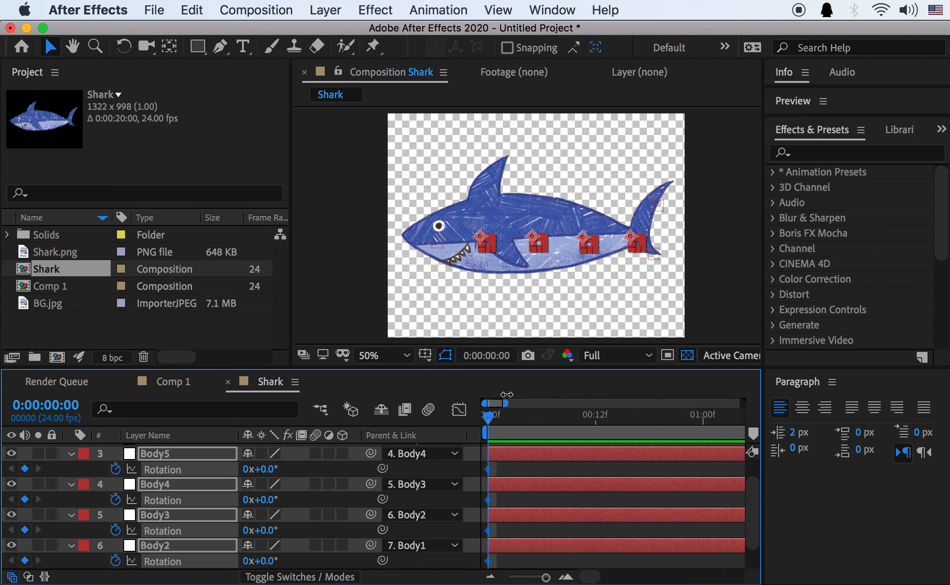
click(599, 423)
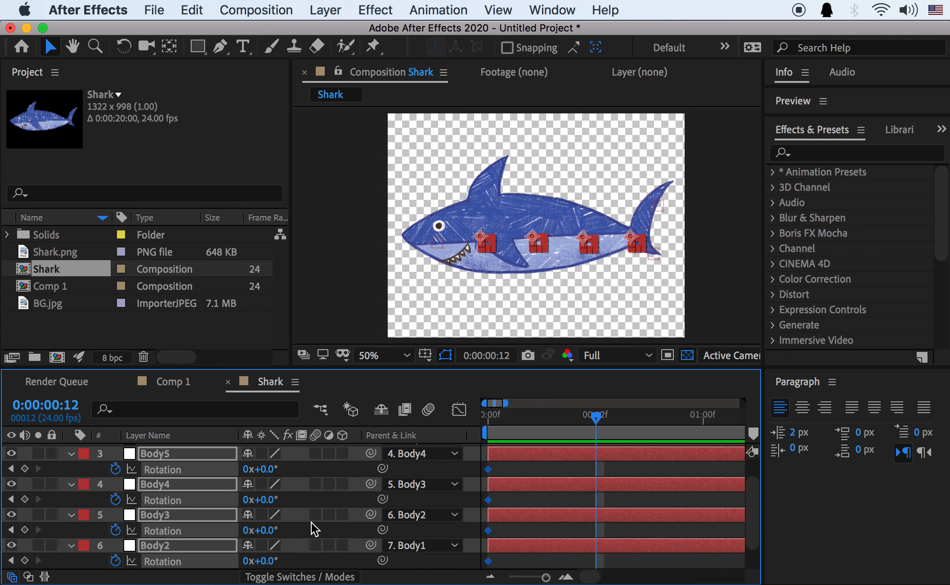
click(313, 470)
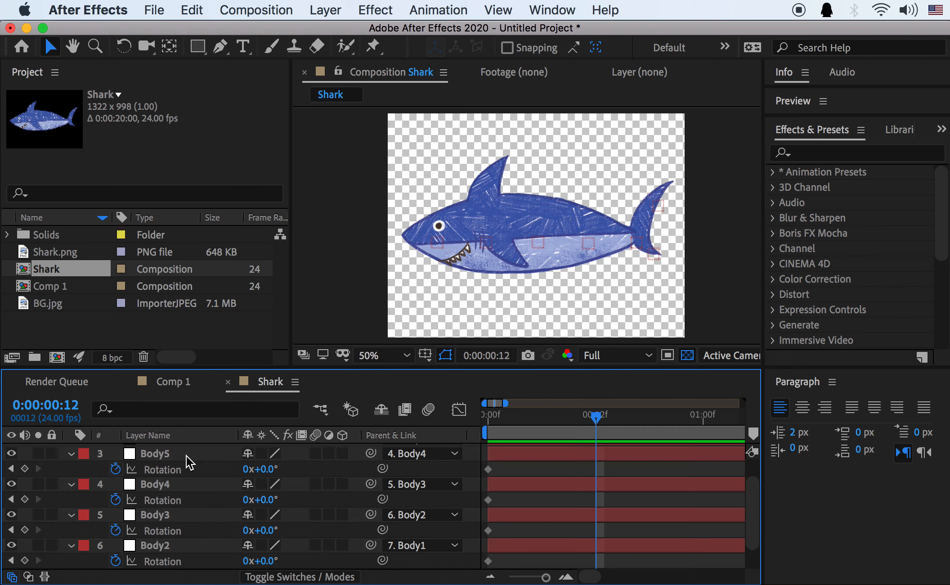
click(158, 455)
click(166, 550)
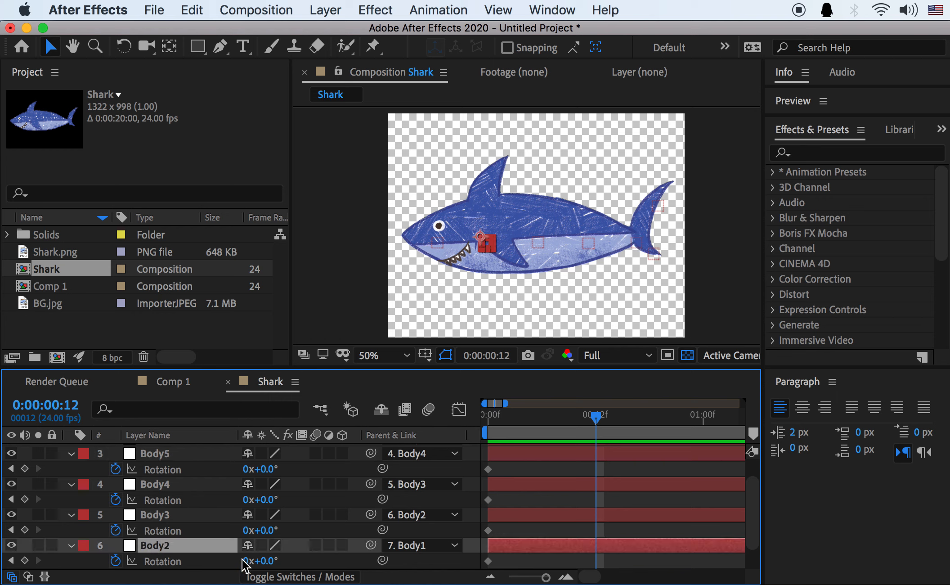
drag(261, 560, 282, 469)
mouse_move(582, 418)
mouse_down()
mouse_move(487, 416)
mouse_move(597, 433)
mouse_move(431, 418)
mouse_move(597, 425)
mouse_up()
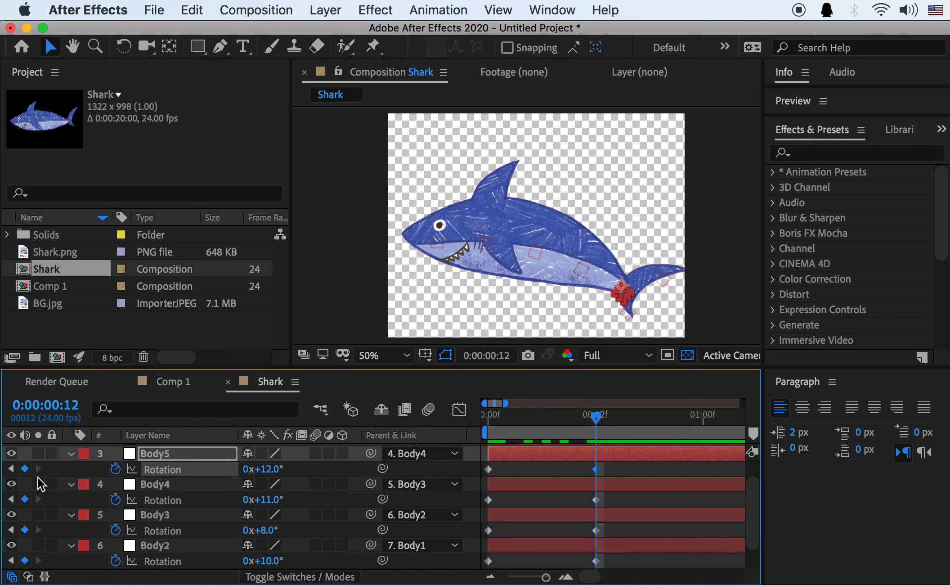
At 0:00:01:00, set Rotation to -10° for Body2, -8° for Body3, -11° for Body4 and -12° for Body5
click(156, 545)
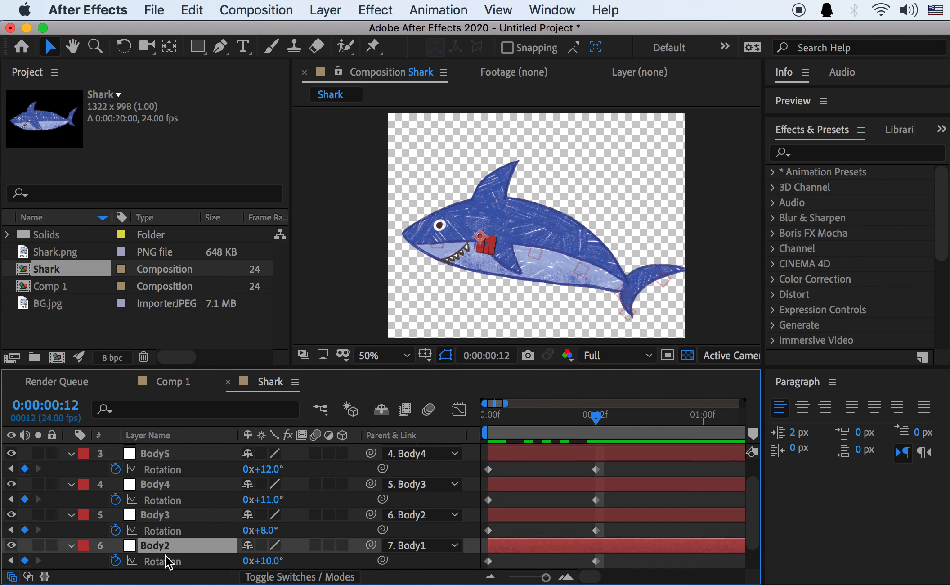
click(162, 518)
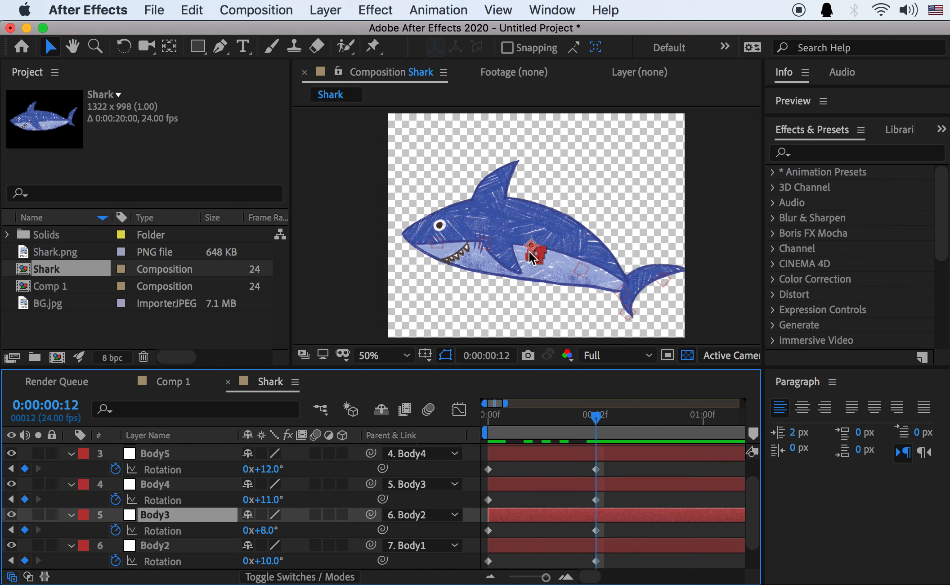
drag(596, 417, 709, 425)
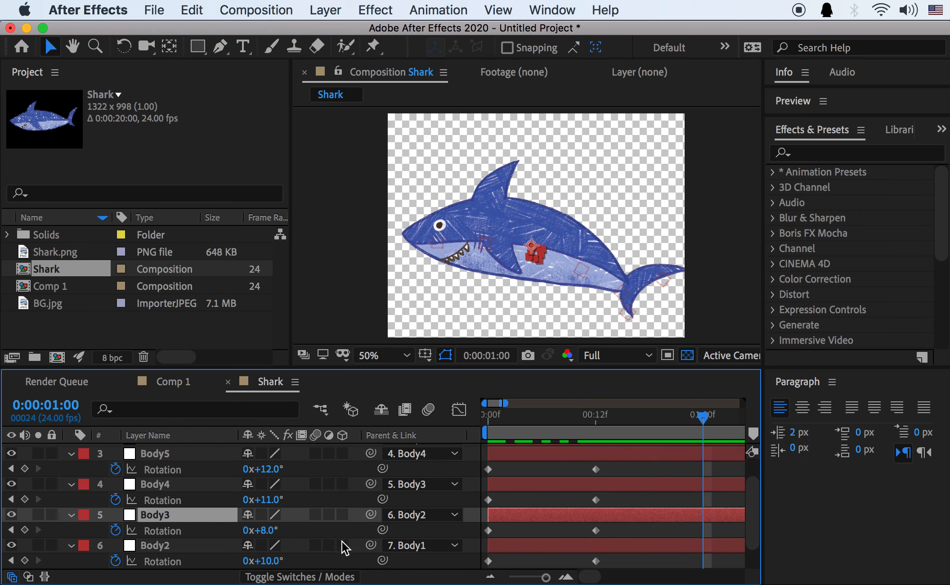
click(279, 561)
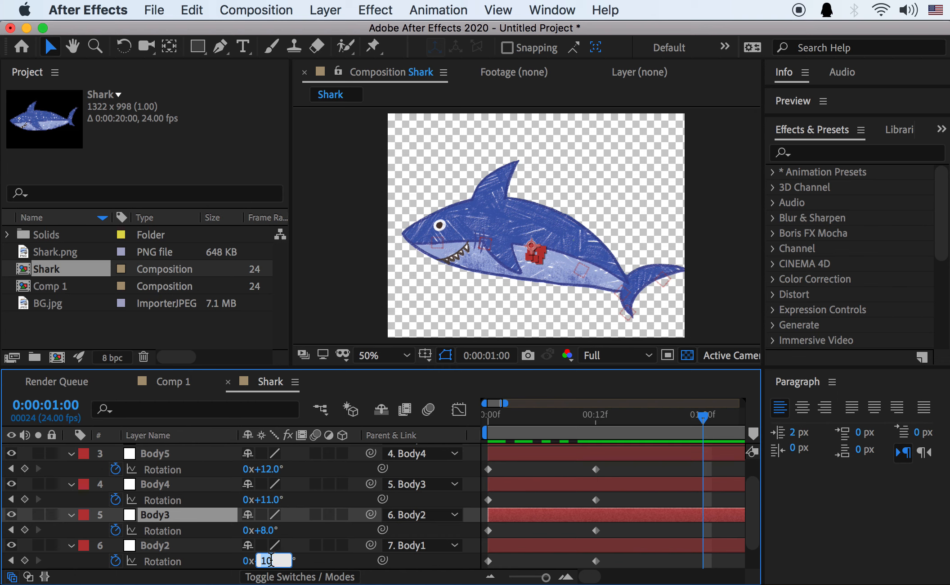
click(265, 529)
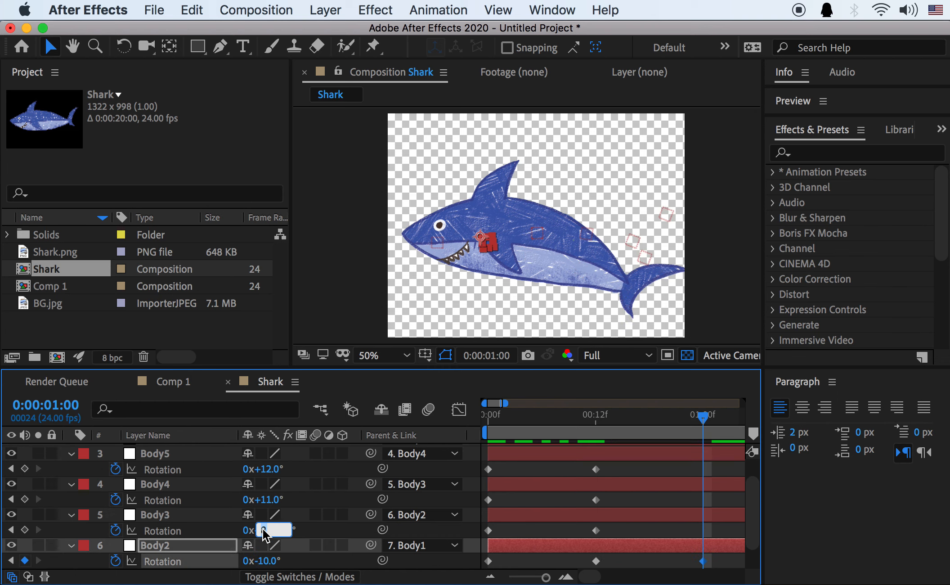
text(-8)
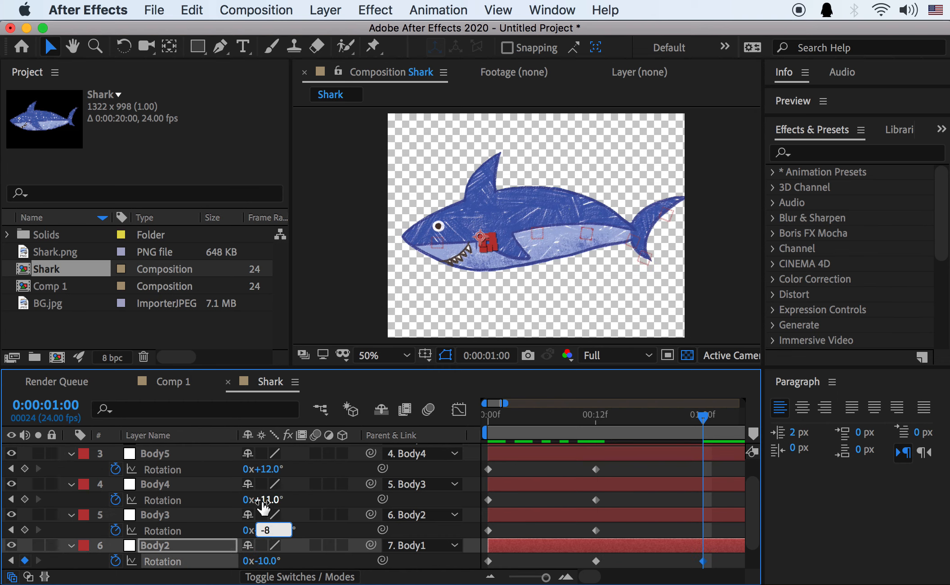
click(263, 500)
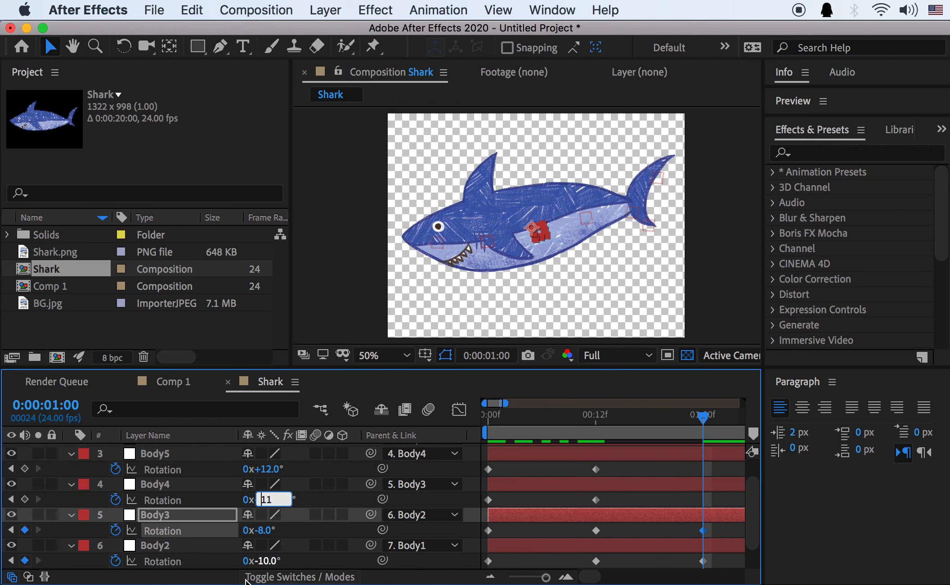
text(-)
click(266, 469)
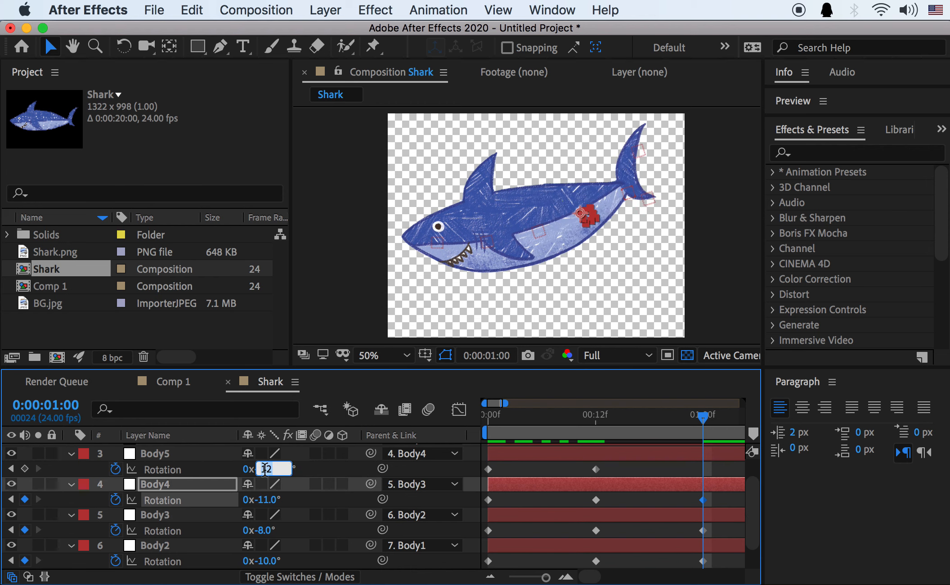
text(-)
key(Return)
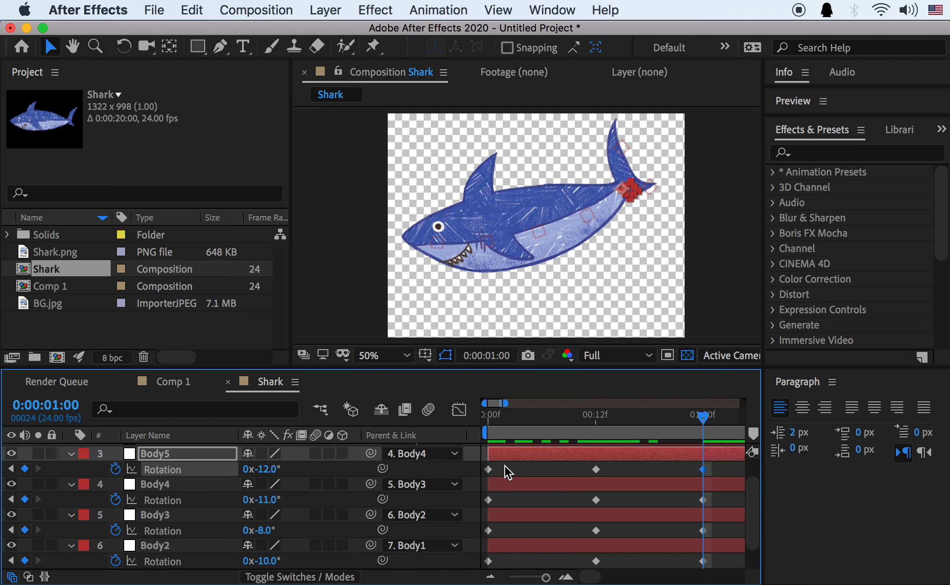
Copy Body5's Rotation keyframe from 0:00:00:12 to 0:00:01:12
drag(639, 419, 694, 422)
drag(505, 402, 517, 402)
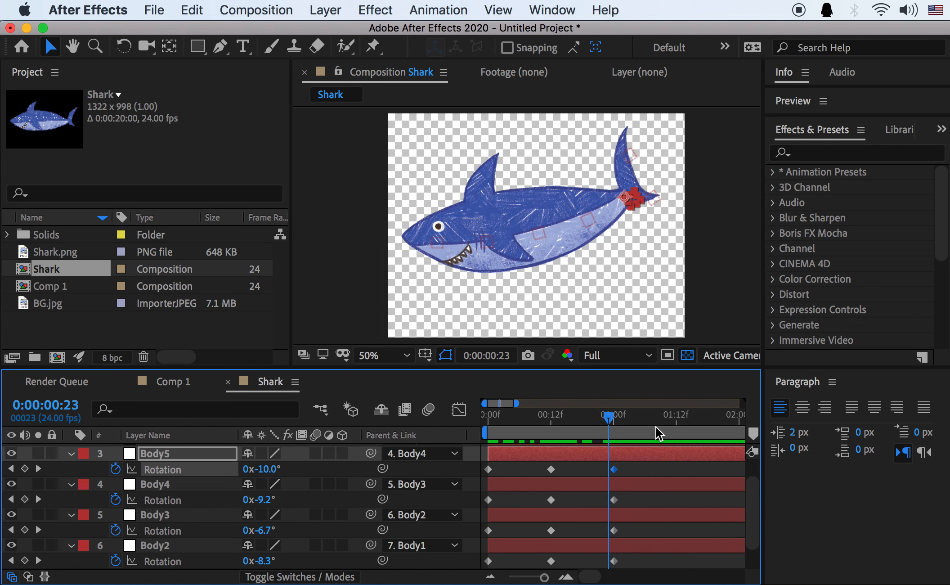
click(676, 422)
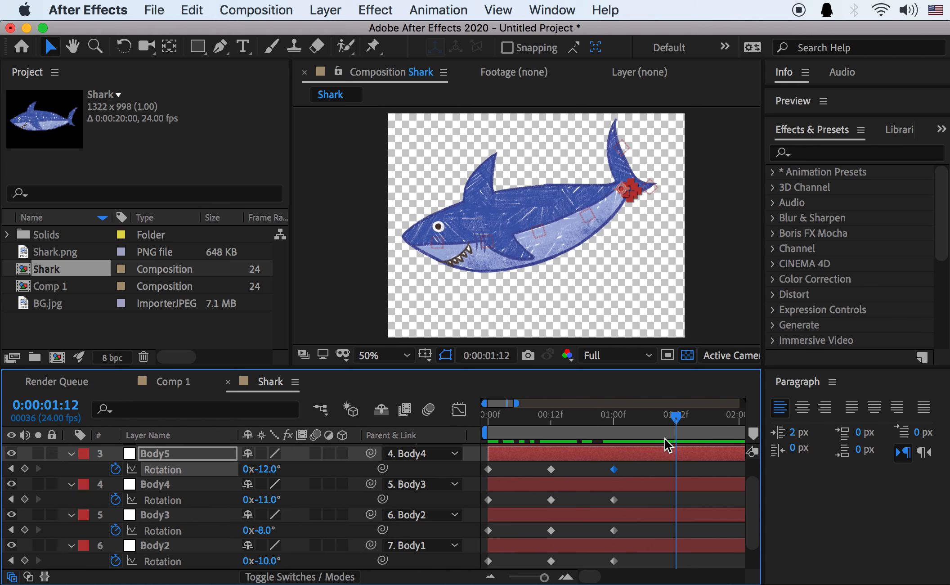
click(550, 469)
key(ctrl+c)
key(ctrl+v)
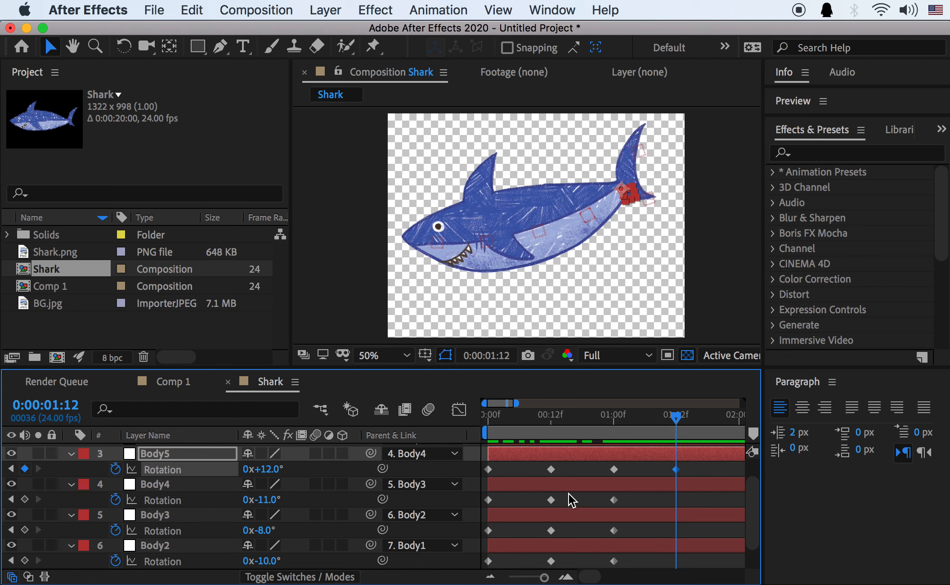
Copy the 0:00:00:12 Rotation keyframes of Body4, Body3 and Body2 to 0:00:01:12, and compare the shark's pose at both times
drag(569, 495, 541, 533)
key(ctrl+c)
key(ctrl+v)
key(ctrl+c)
key(ctrl+v)
drag(571, 570, 542, 564)
key(ctrl+c)
key(ctrl+v)
click(552, 418)
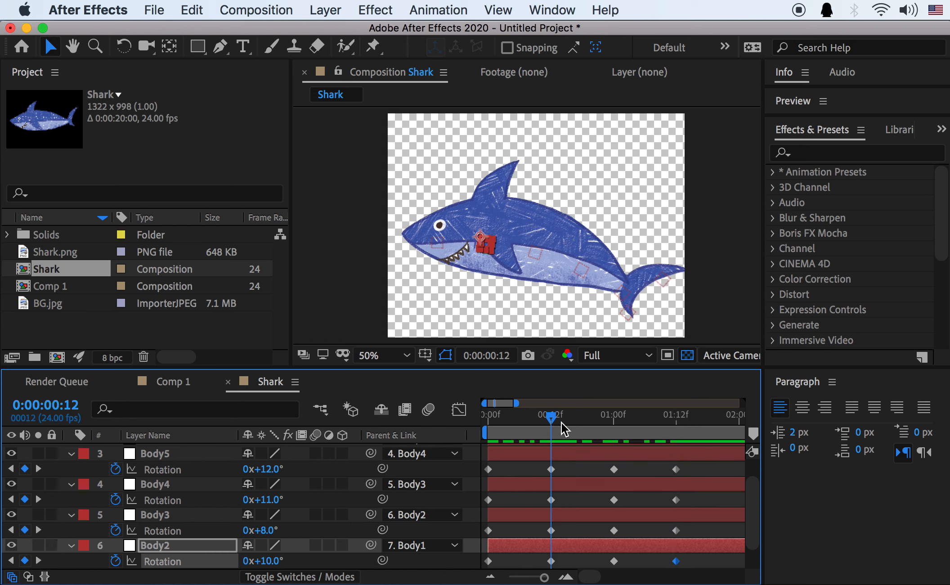
click(671, 417)
click(678, 416)
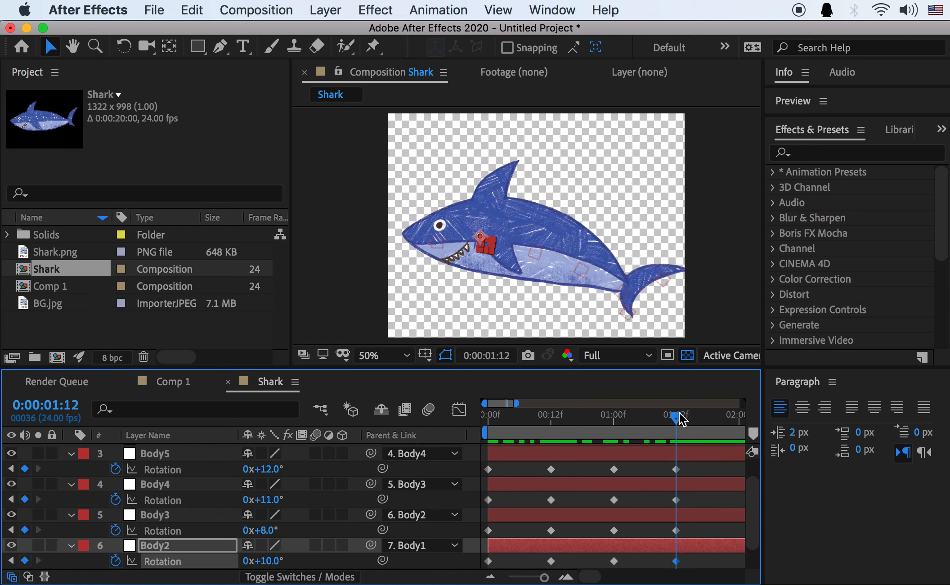
Select the Body2–Body5 Rotation keyframes from 0:00:00:12 to 0:00:01:12, hide the Parent & Link column, and show their curves in the Graph Editor
drag(549, 418, 677, 428)
drag(598, 427, 548, 454)
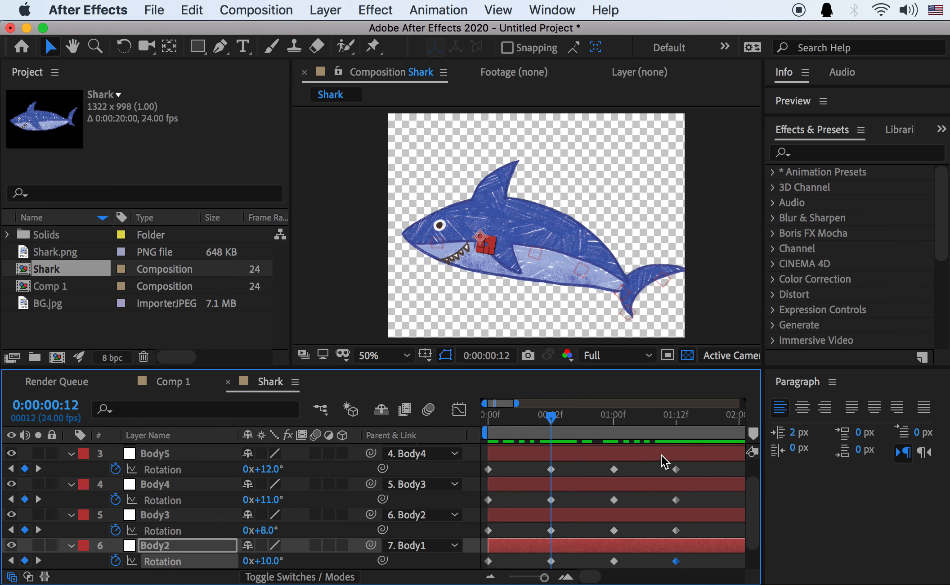
drag(536, 366, 535, 358)
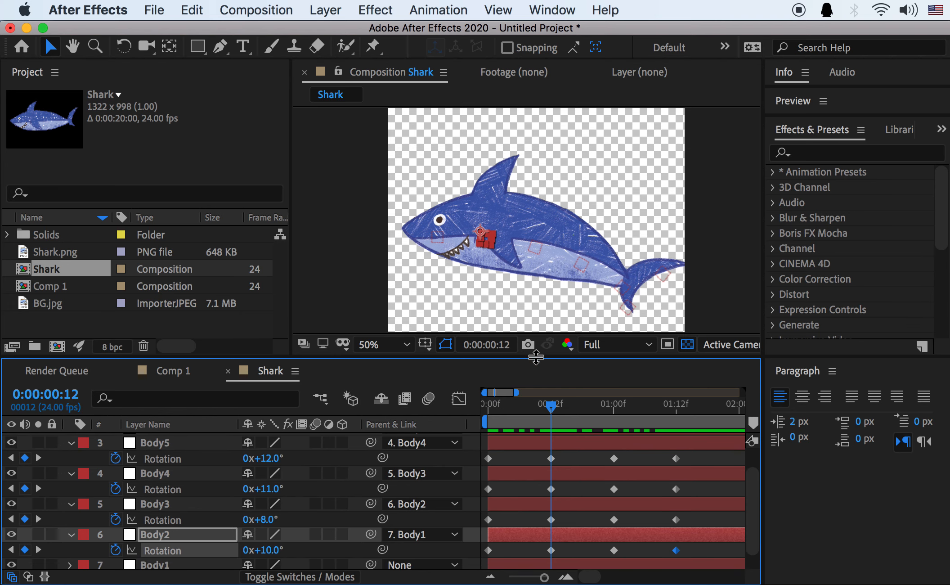
drag(707, 452, 517, 461)
drag(693, 485, 536, 496)
drag(696, 522, 525, 531)
drag(701, 545, 525, 567)
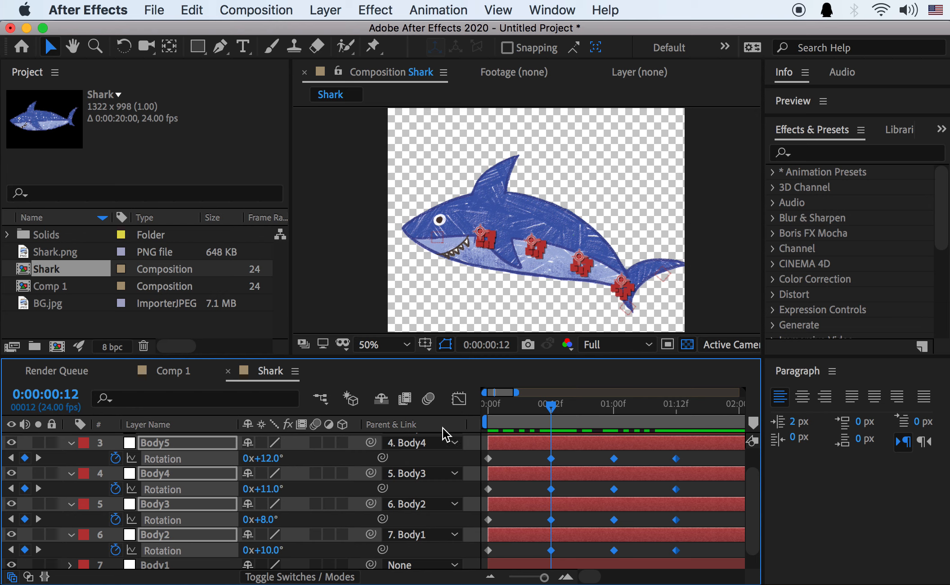
right_click(198, 422)
mouse_move(247, 483)
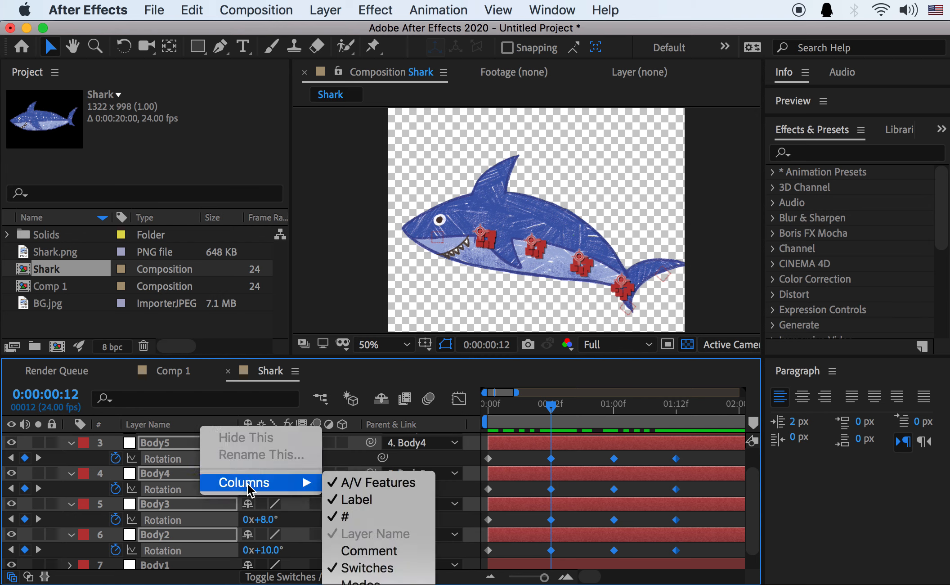
click(363, 584)
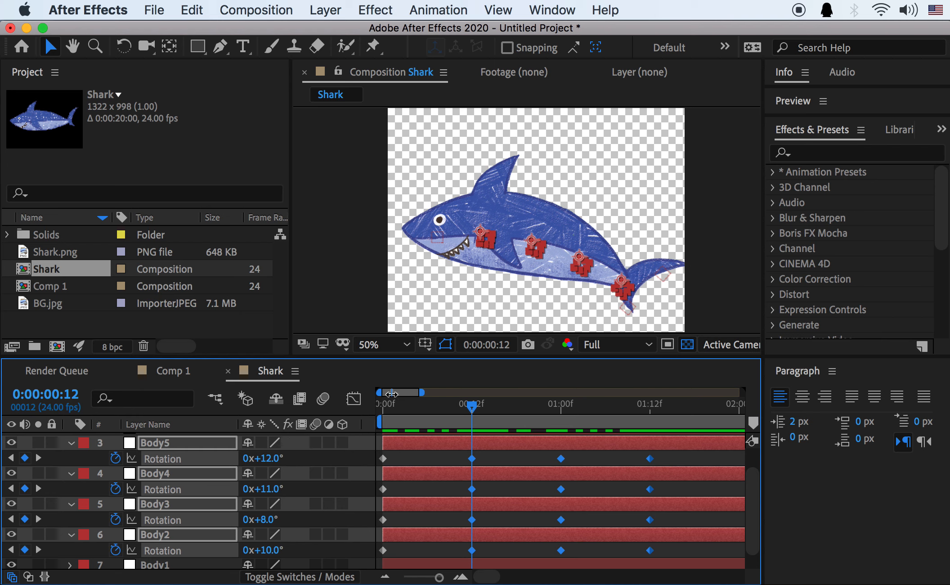
click(353, 399)
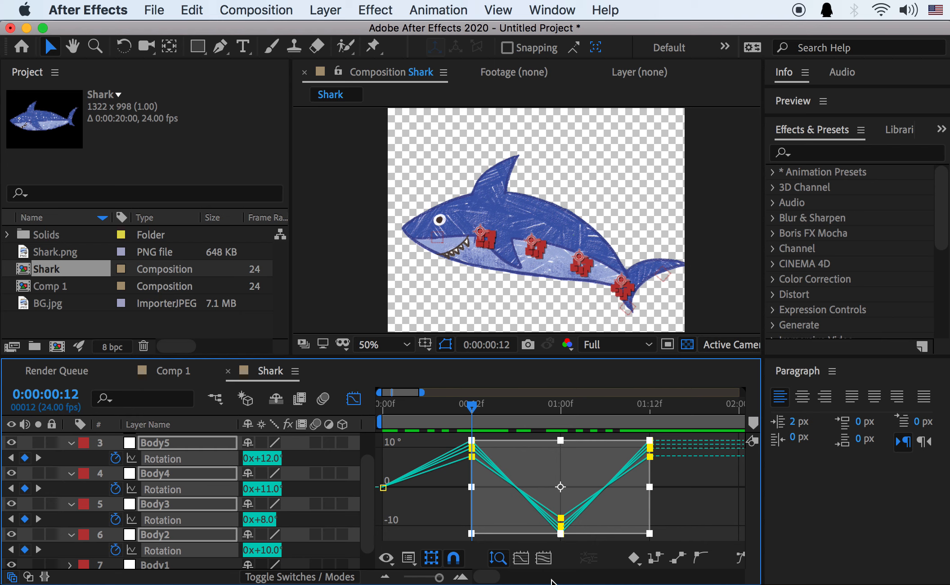
Apply Easy Ease to the selected Rotation keyframes with the Switches column temporarily hidden, and return to the layer bar view
right_click(177, 430)
mouse_move(225, 482)
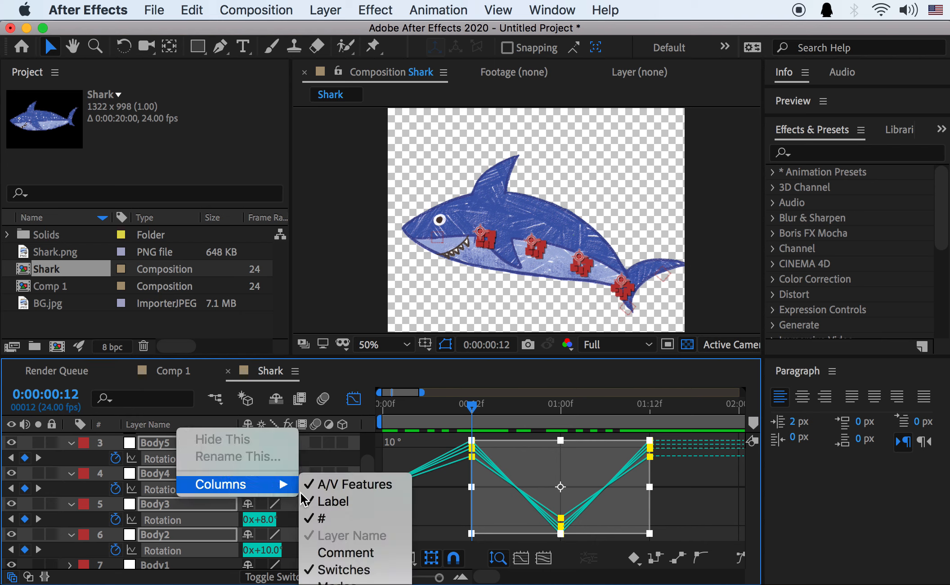
click(344, 568)
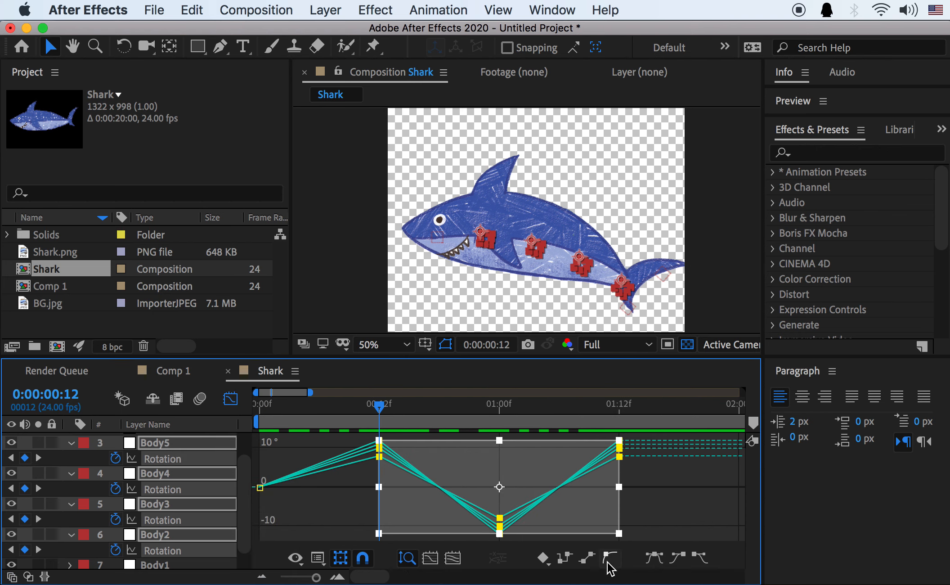
click(659, 560)
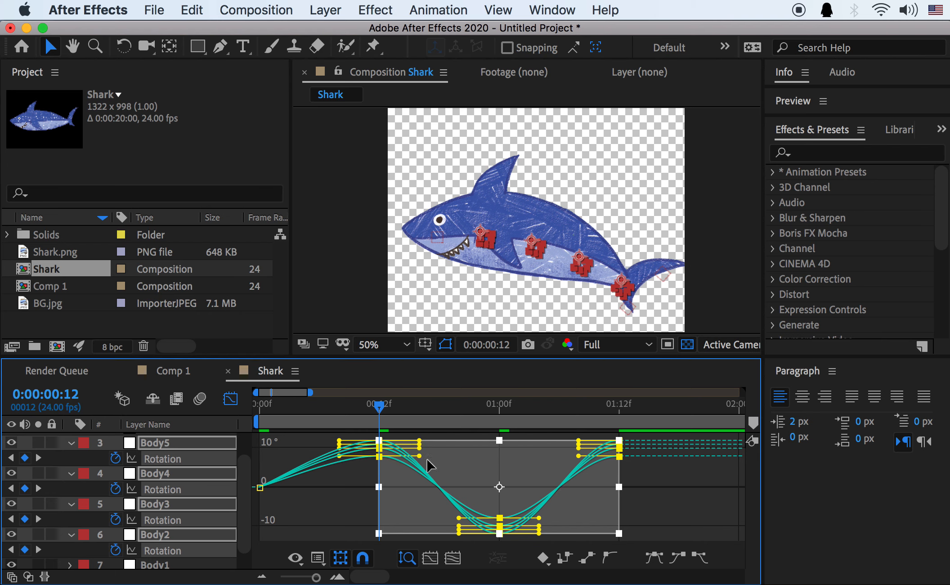
click(230, 400)
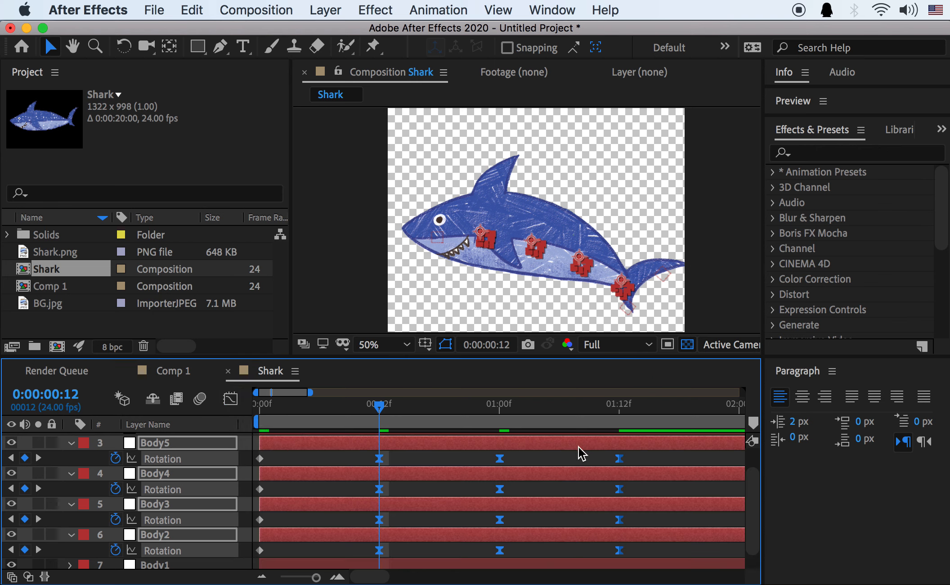
right_click(206, 427)
mouse_move(288, 480)
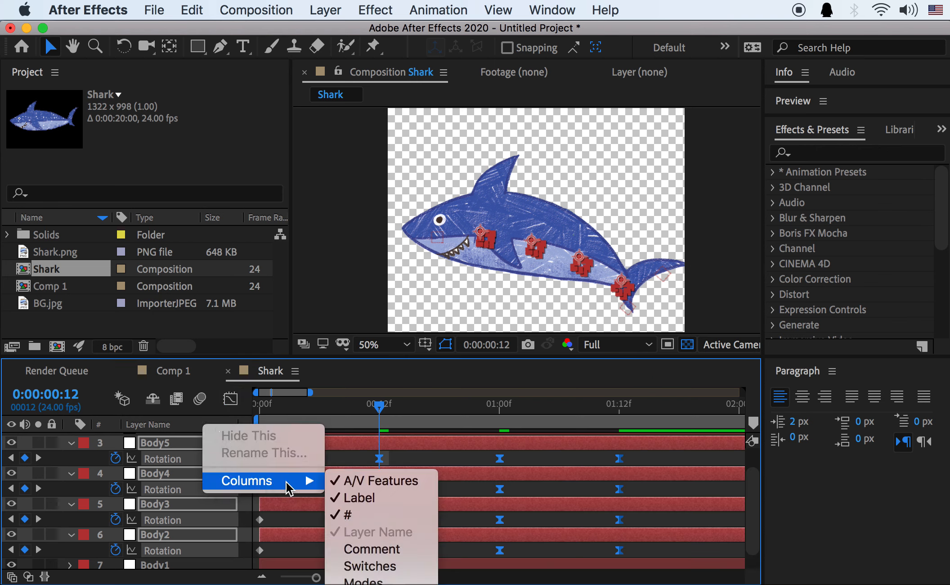
click(398, 567)
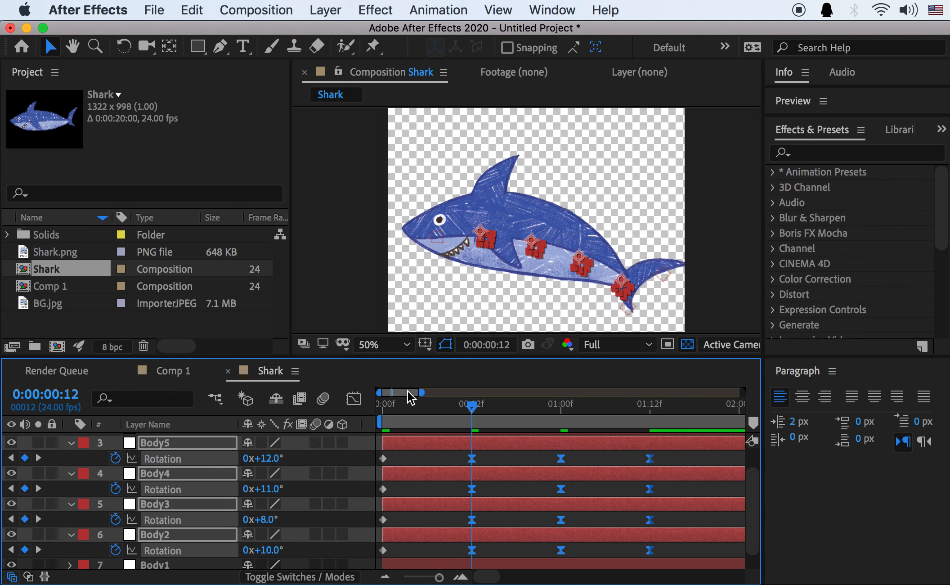
Copy Body5's three eased Rotation keyframes so the sequence repeats starting at 0:00:01:12
scroll(407, 388, right, 2)
click(607, 407)
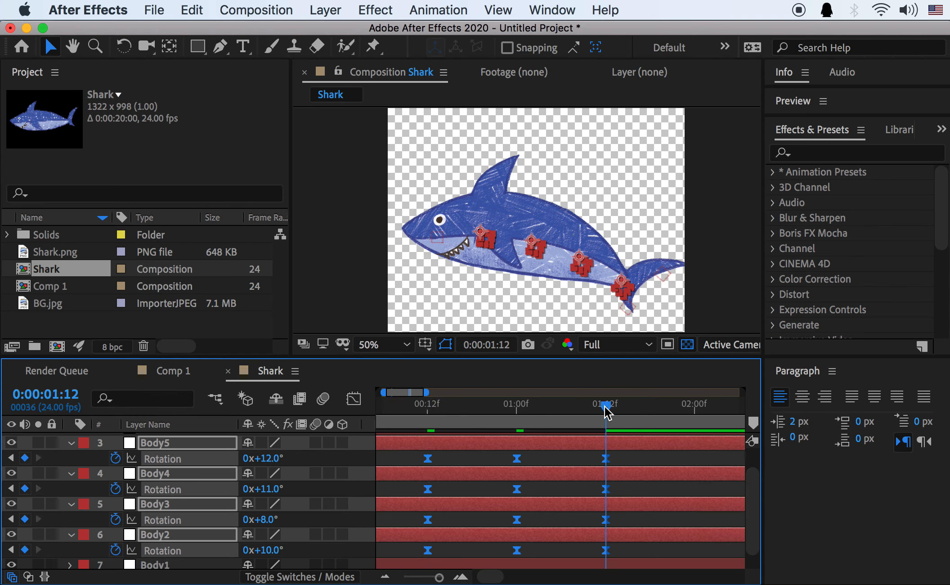
click(612, 455)
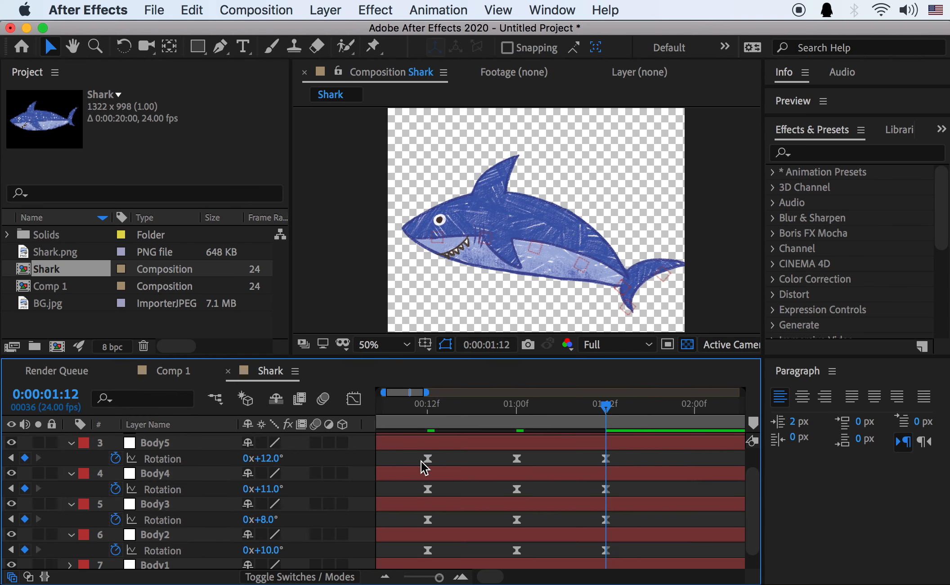
drag(627, 454, 406, 460)
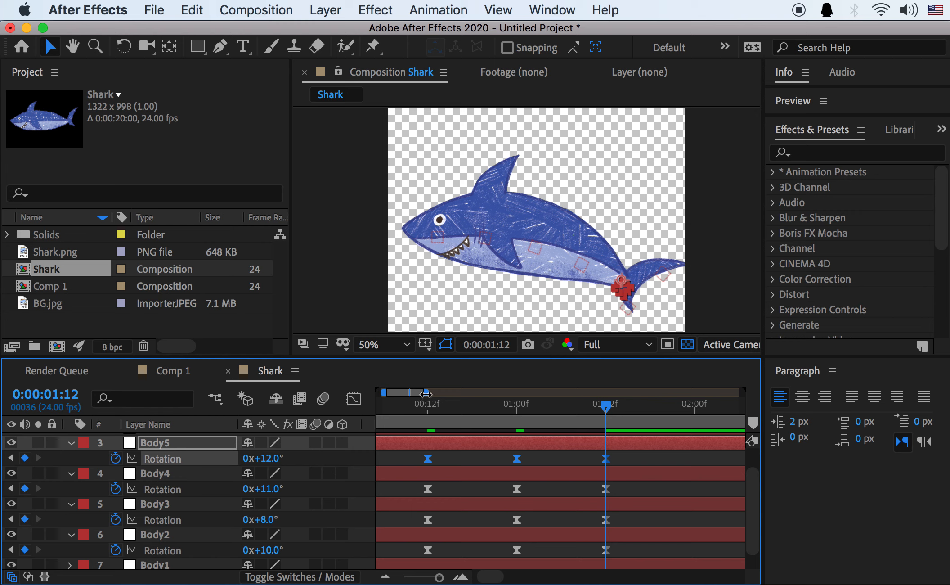
key(ctrl+v)
drag(425, 394, 444, 394)
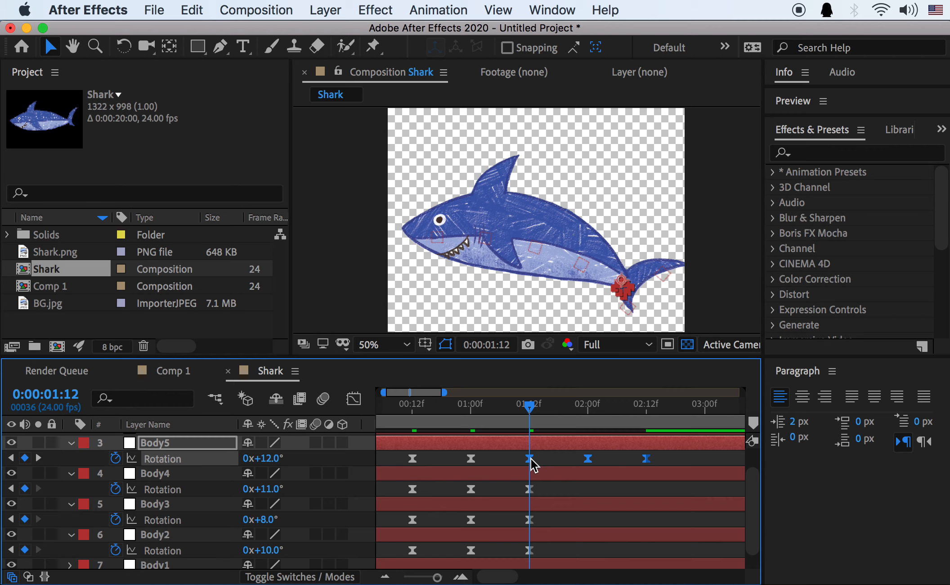
Repeat the eased Rotation keyframes of Body4, Body3 and Body2 from 0:00:01:12, and preview the swimming motion from 0:00:00:12
mouse_move(530, 460)
drag(541, 486, 396, 490)
key(cmd+v)
drag(556, 522, 399, 522)
key(super+v)
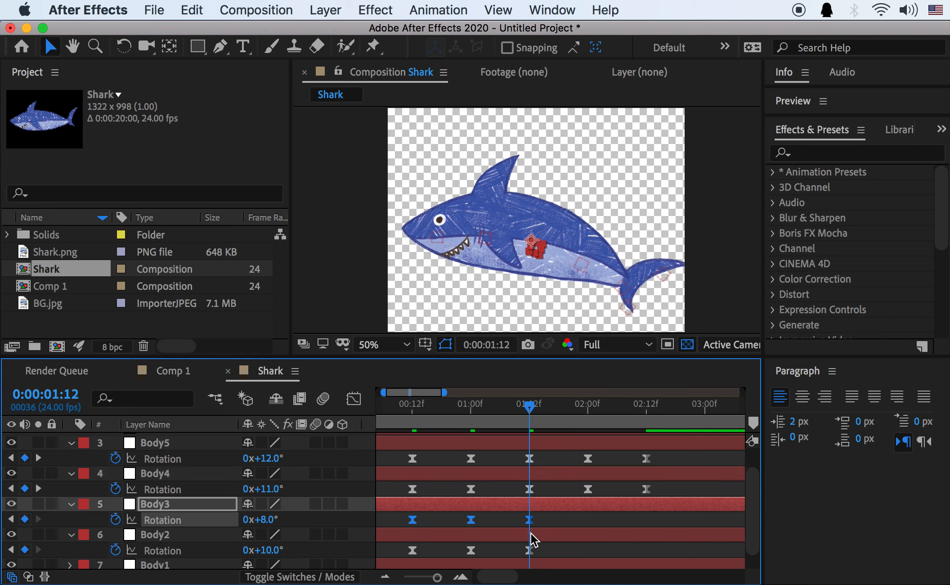
drag(555, 545, 400, 554)
key(super+v)
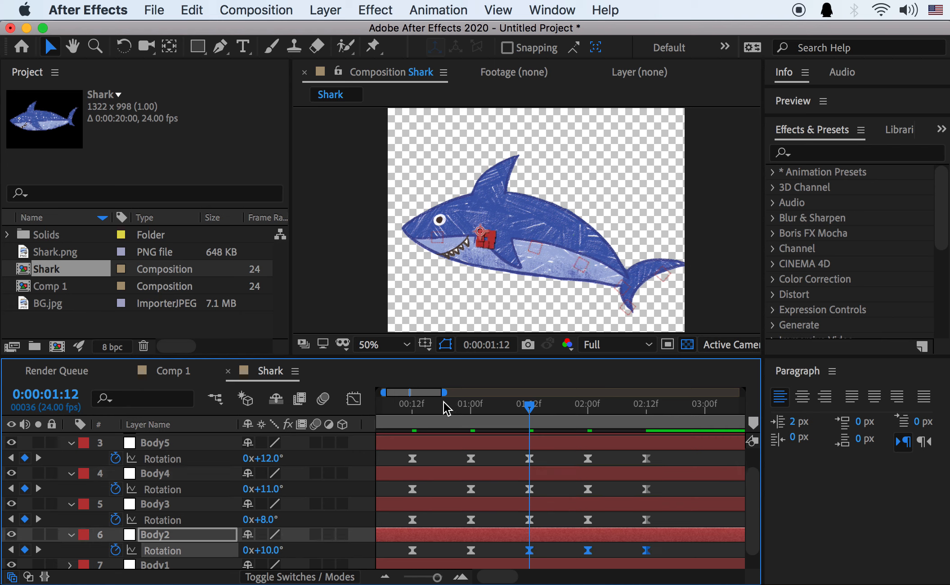
click(412, 407)
key(space)
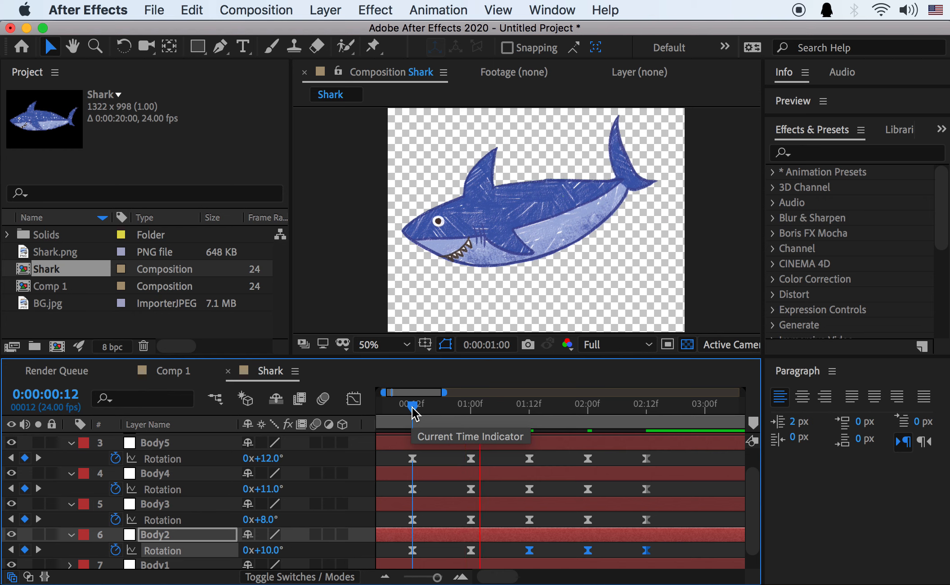
Copy the eased Rotation keyframes of Body5 and Body4 and paste them starting at 0:00:02:12
drag(445, 391, 502, 391)
click(519, 405)
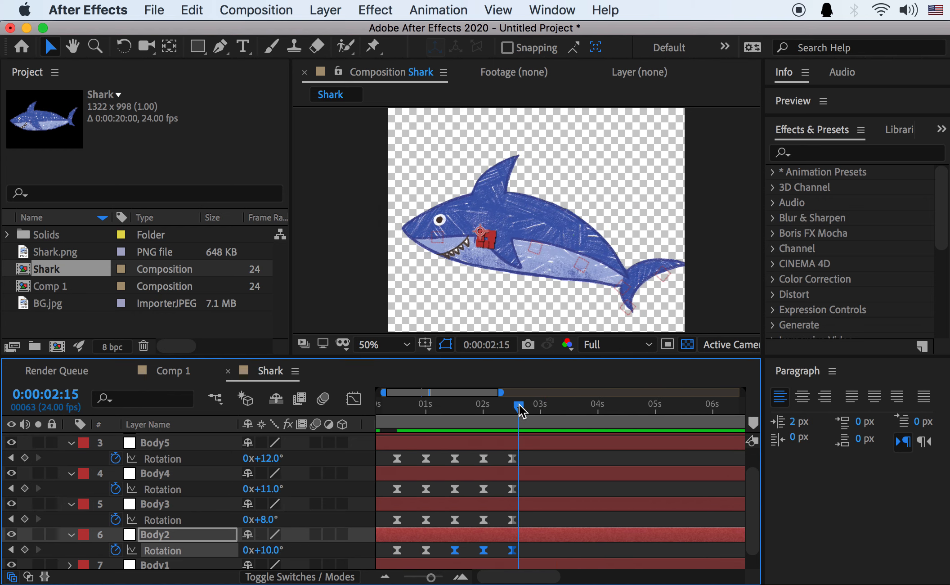
click(11, 458)
drag(533, 454, 473, 465)
key(super+c)
key(super+v)
drag(544, 484, 401, 499)
key(super+c)
key(super+v)
Copy the eased Rotation keyframes of Body3 and Body2 and paste them starting at 0:00:02:12
drag(536, 515, 405, 521)
key(super+c)
key(super+v)
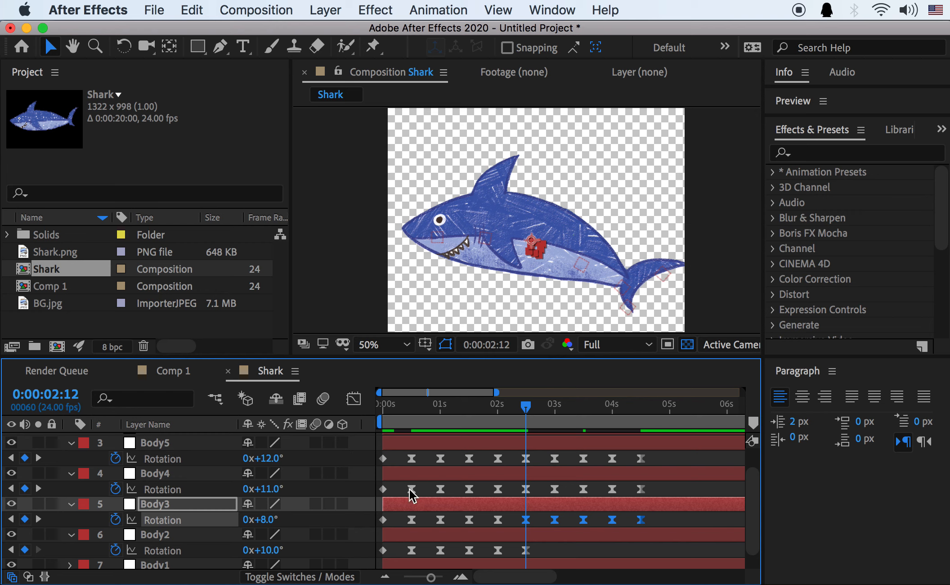
drag(550, 533, 404, 560)
key(super+c)
key(super+v)
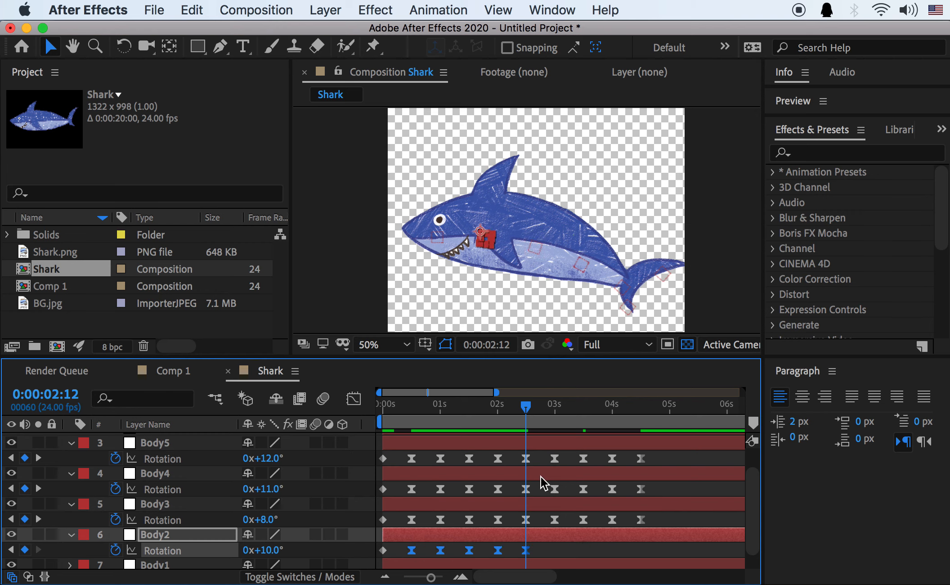
Duplicate all eased Rotation keyframes of Body5 and Body4 so they repeat starting at 0:00:04:12
click(650, 415)
key(j)
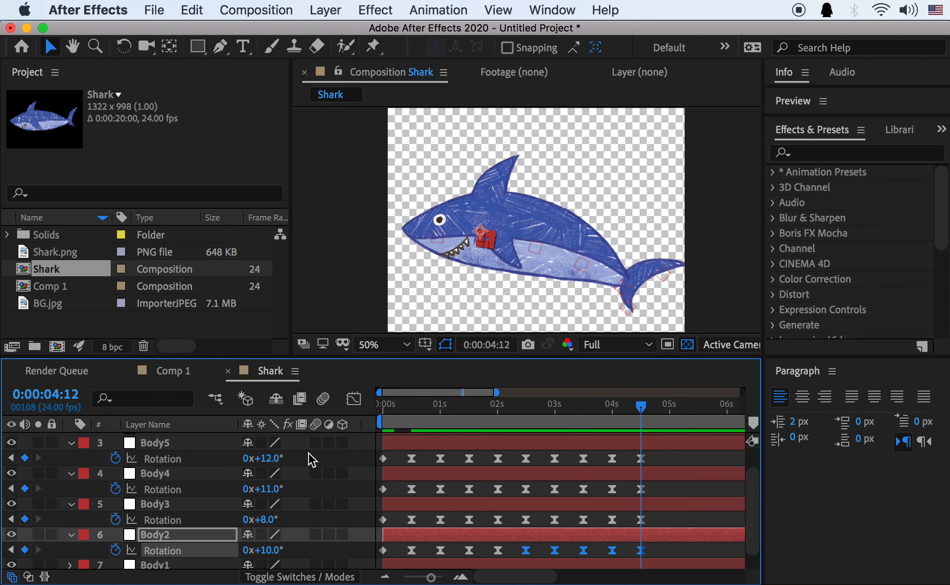
drag(666, 455, 409, 464)
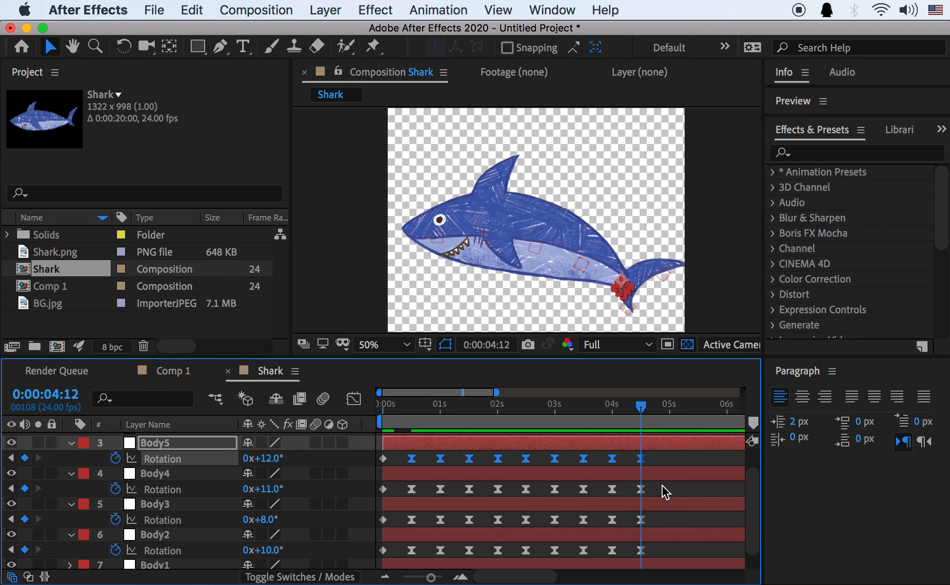
key(super+v)
drag(665, 482, 400, 491)
key(super+c)
key(super+v)
Duplicate all eased Rotation keyframes of Body3 and Body2 so they repeat starting at 0:00:04:12
drag(665, 513, 393, 520)
key(super+c)
key(super+v)
drag(664, 546, 398, 554)
key(super+c)
key(super+v)
Repeat the full run of eased Rotation keyframes for Body5 and Body4 starting at 0:00:08:12
drag(497, 392, 630, 392)
click(627, 406)
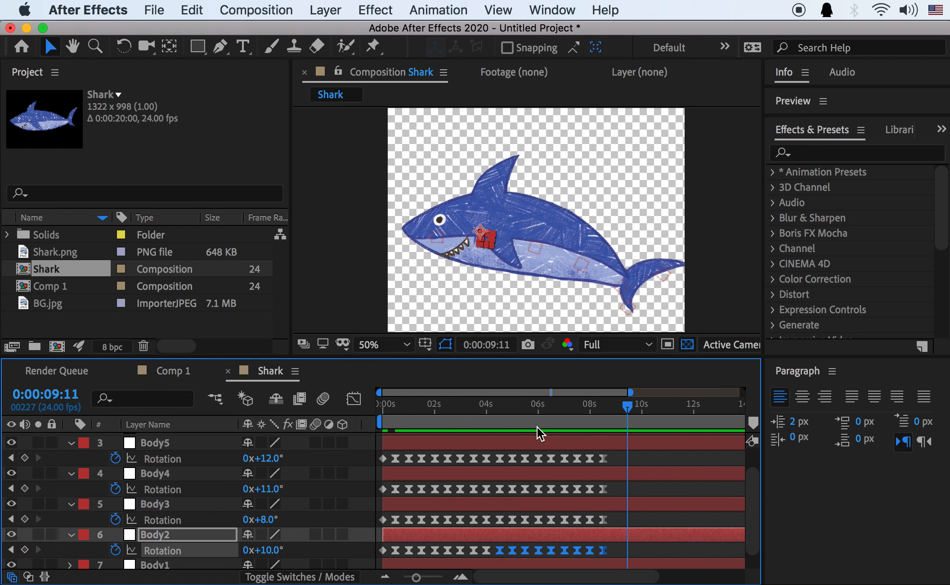
click(11, 457)
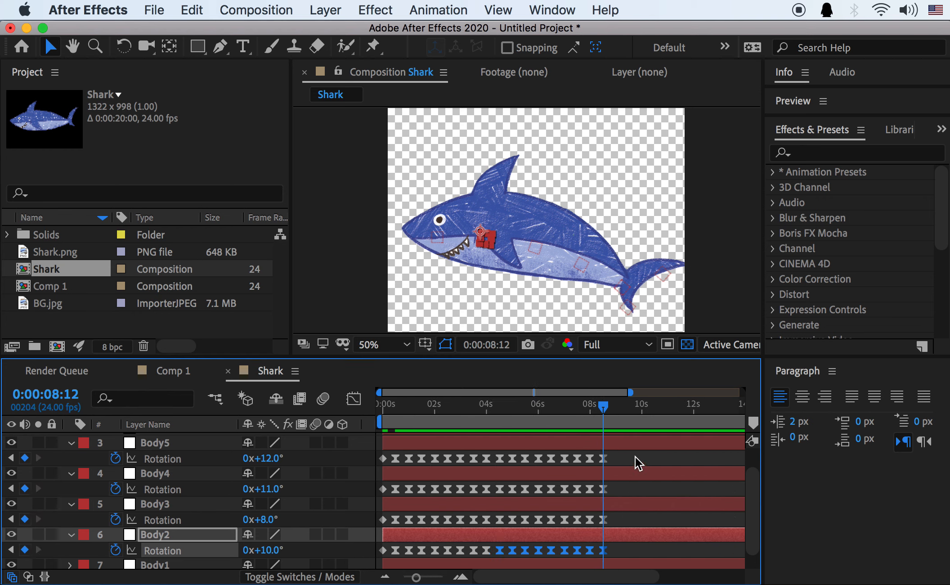
drag(634, 455, 388, 460)
key(super+c)
key(super+v)
drag(635, 485, 391, 490)
key(super+c)
key(super+v)
Repeat the full run of eased Rotation keyframes for Body3 and Body2 starting at 0:00:08:12
drag(635, 517, 387, 524)
key(super+c)
key(super+v)
drag(627, 547, 388, 552)
key(super+c)
key(super+v)
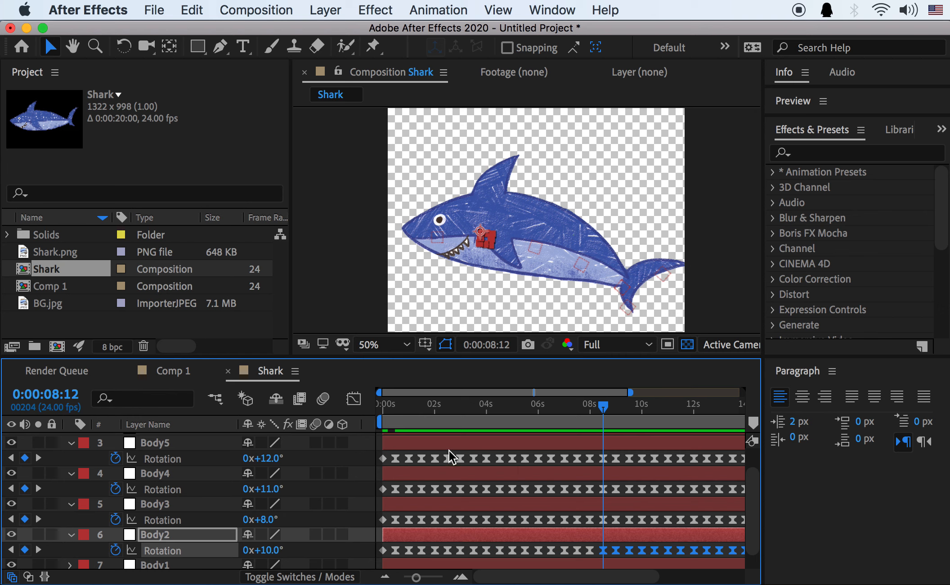
Preview the extended swimming animation from 0:00:01:05 and stop playback
drag(444, 413, 413, 408)
key(space)
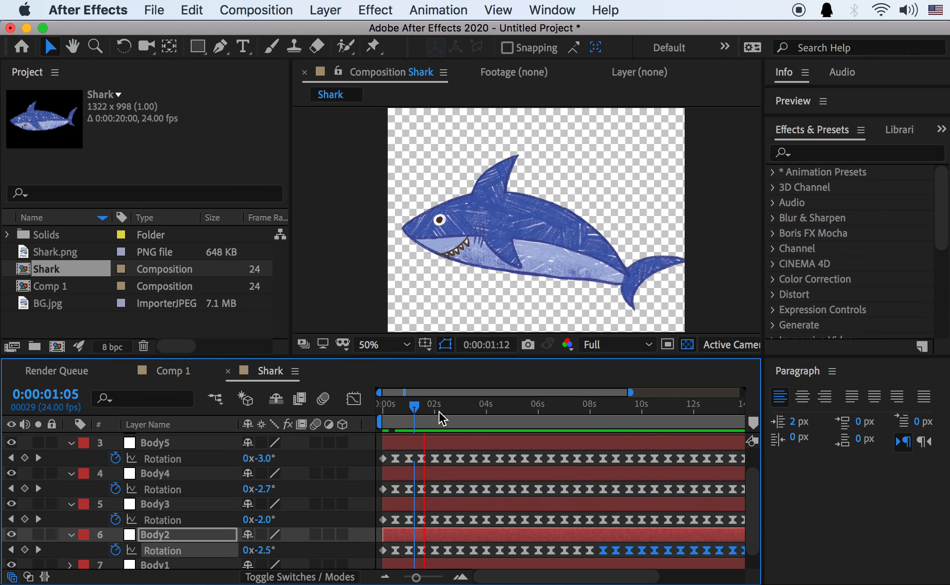
key(space)
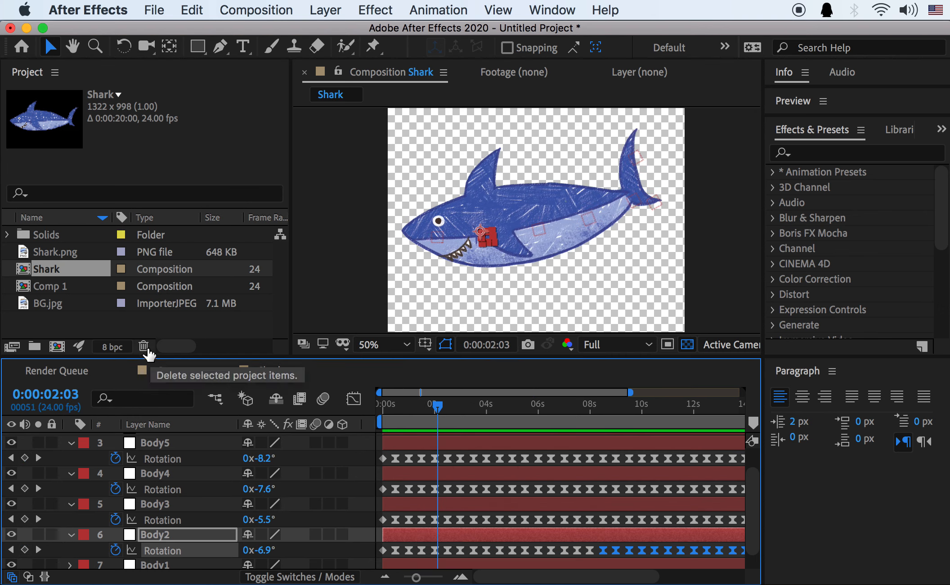
Rename the Shark composition to Shark1 and create a new composition from it
click(44, 270)
key(Return)
key(Right)
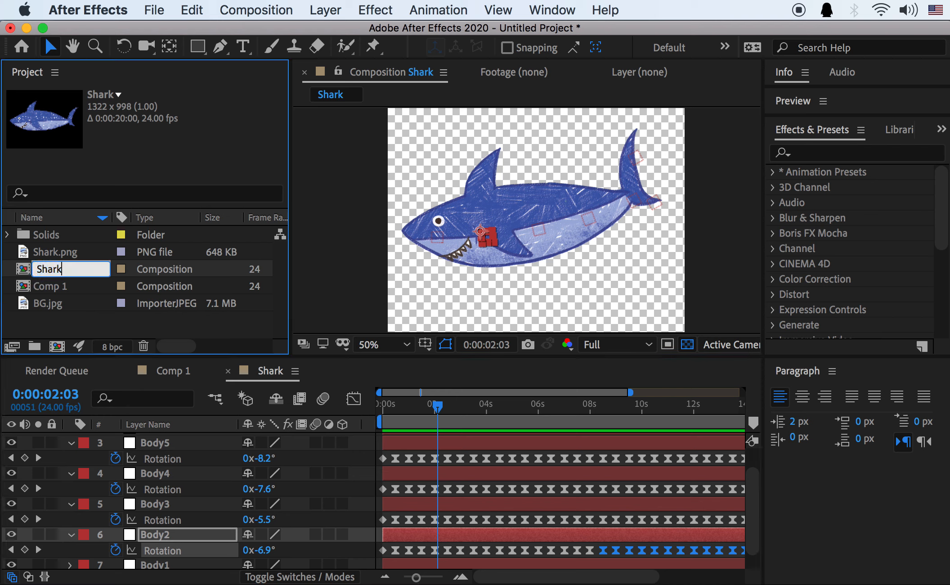
key(Return)
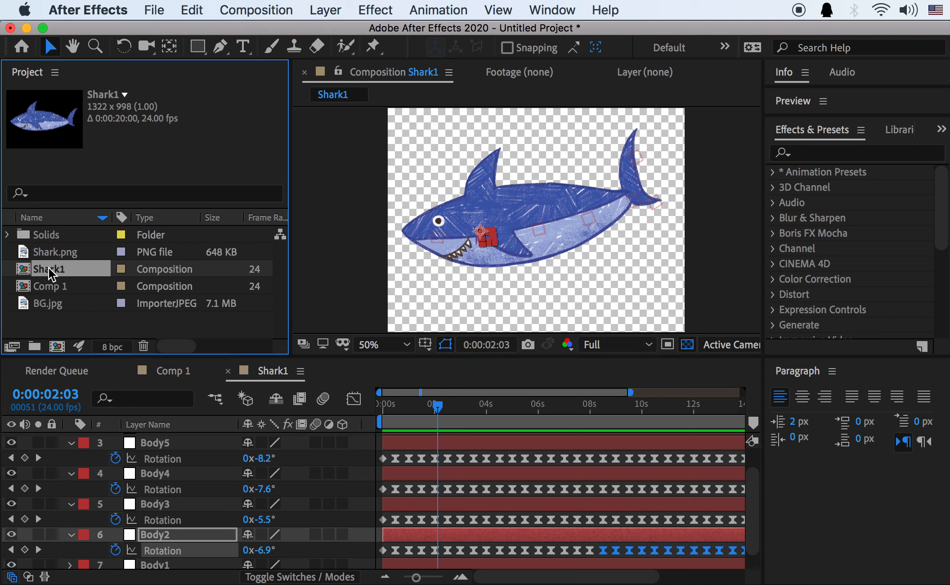
drag(48, 266, 61, 350)
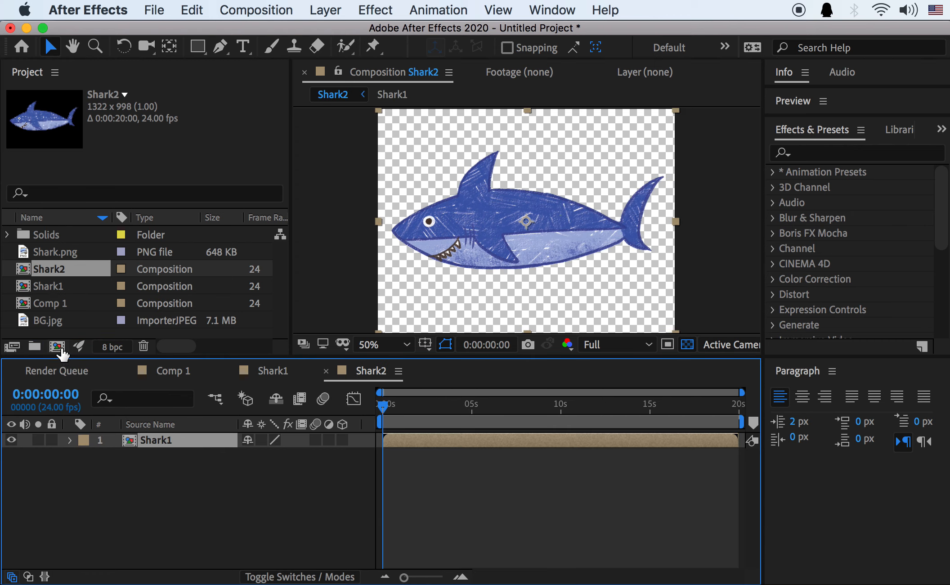
Preview the swimming shark in the Shark2 composition and inspect its pose at 0:00:05:12
key(space)
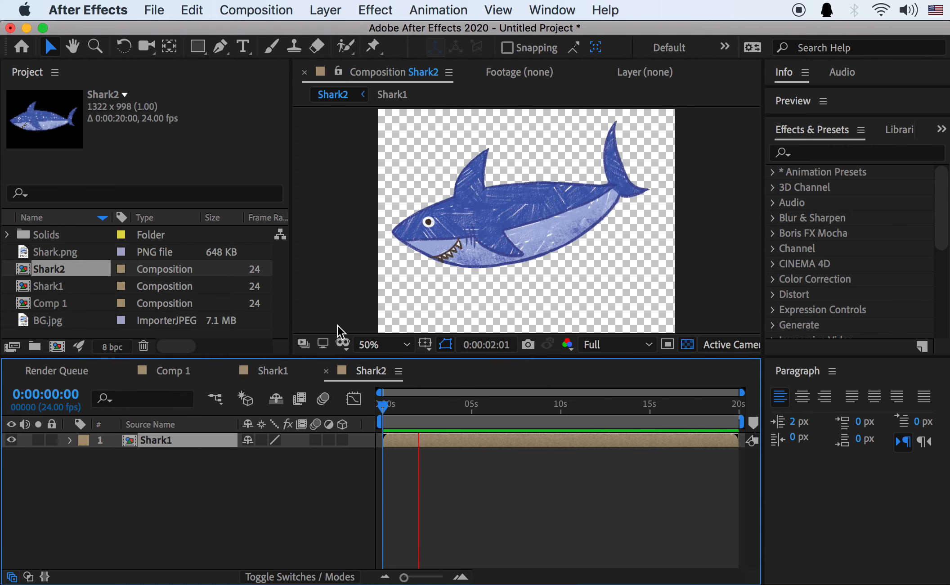
key(h)
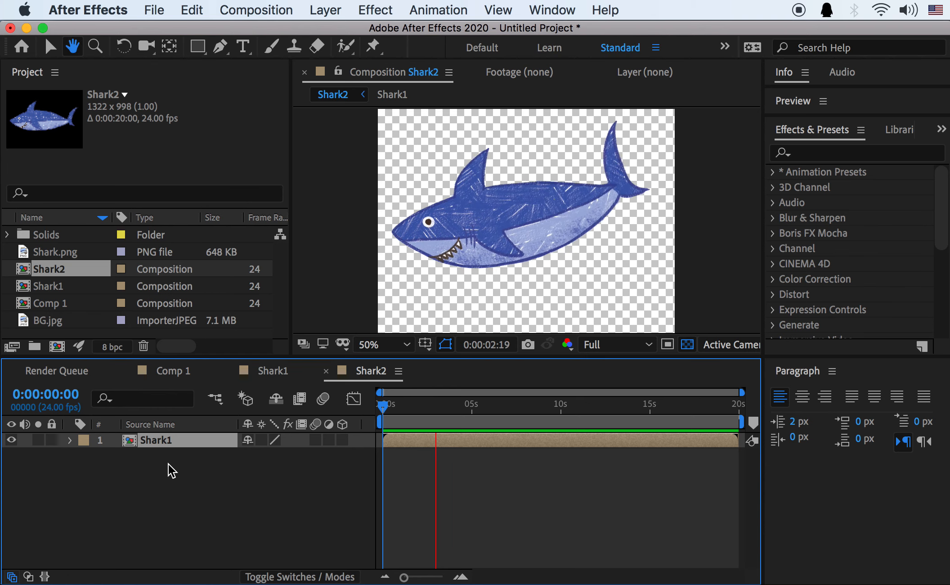
key(space)
drag(451, 409, 481, 404)
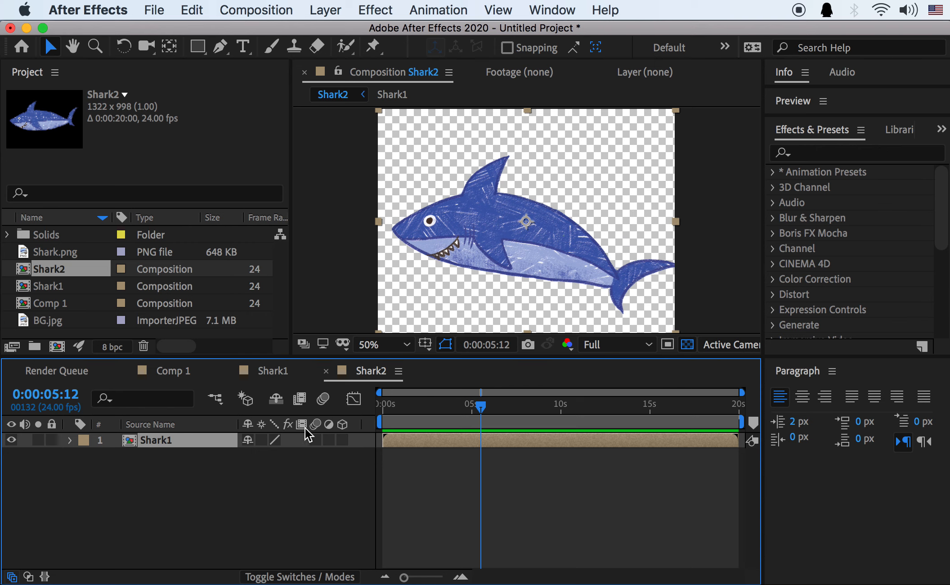
Delete the Shark2 composition from the project
click(54, 285)
click(51, 271)
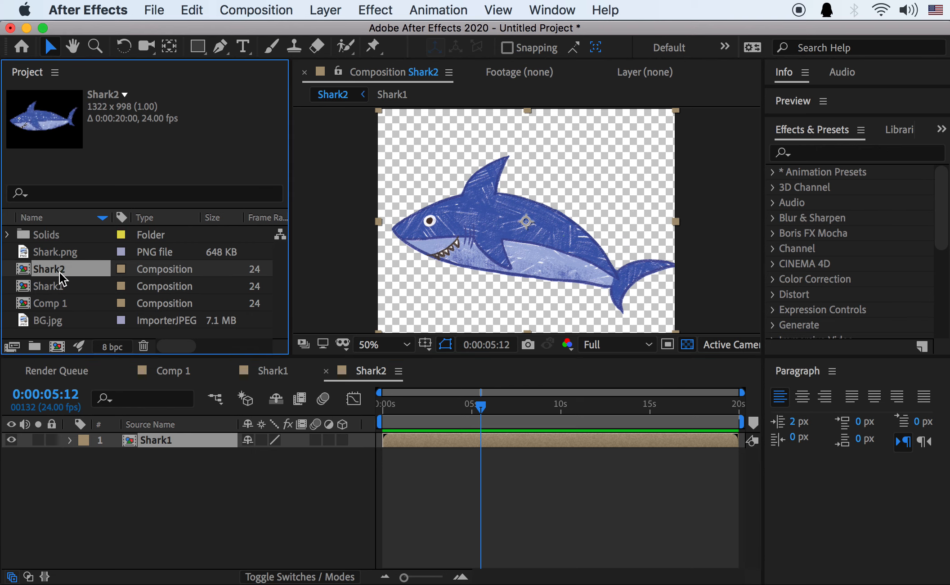
key(Delete)
click(583, 335)
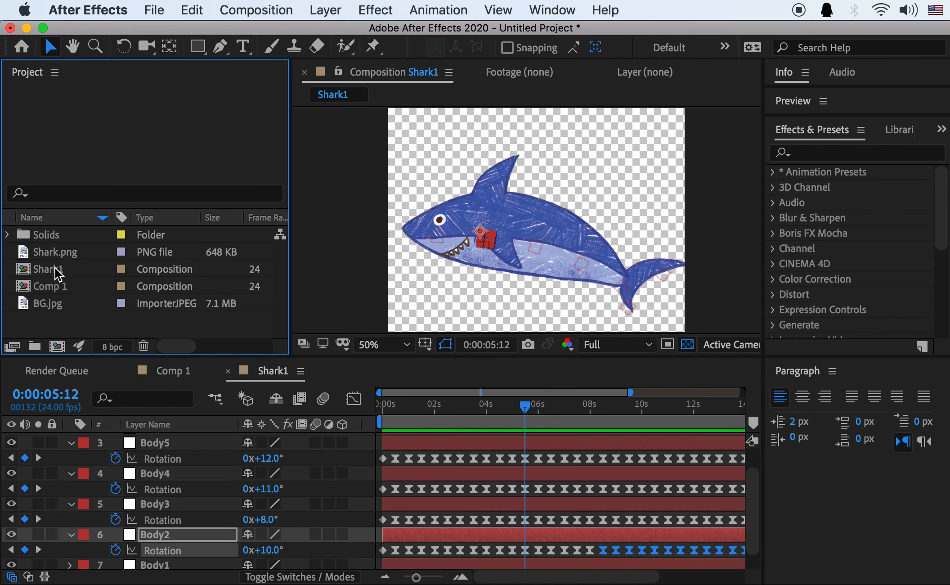
right_click(66, 455)
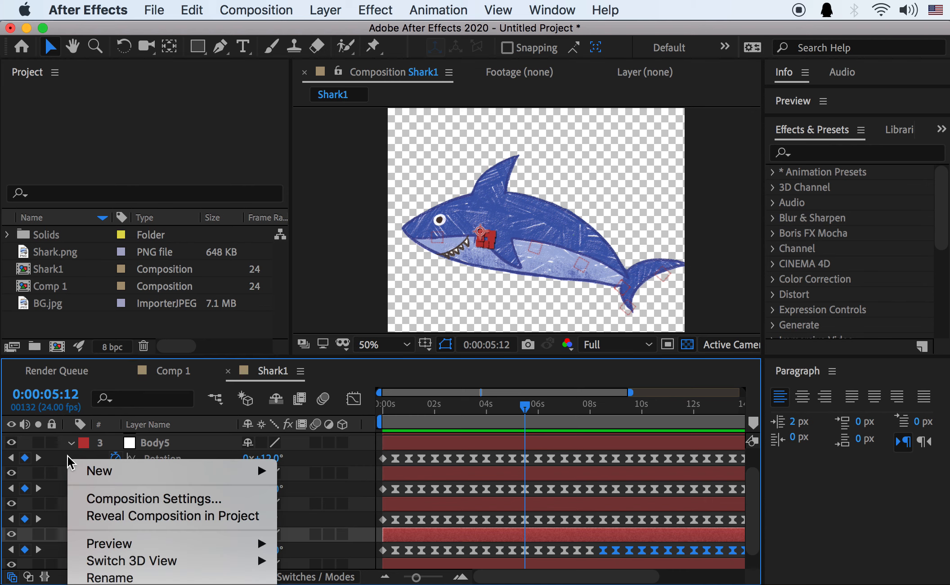
click(139, 501)
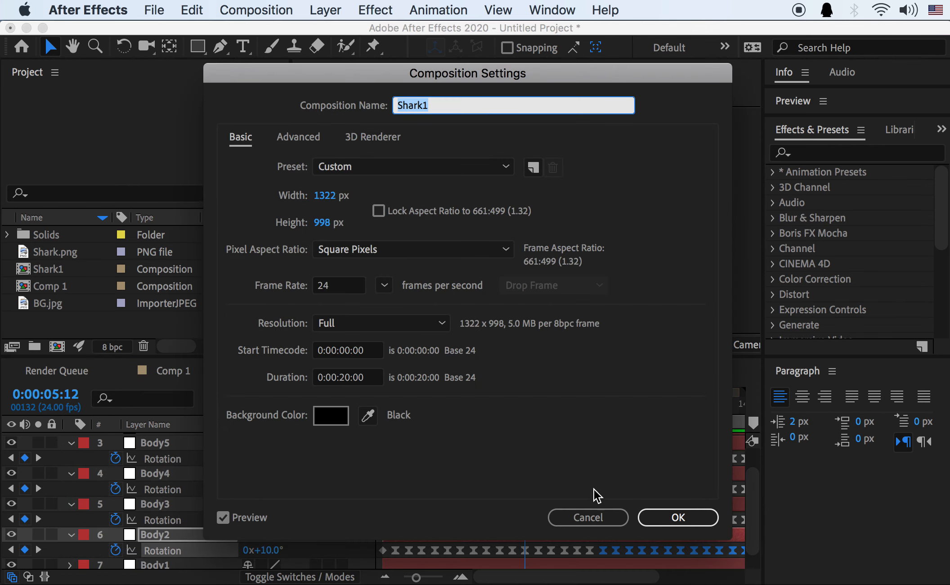
click(585, 516)
Enlarge the Shark1 composition to 1683 x 1353 px so the whole tail fits in the frame
click(54, 271)
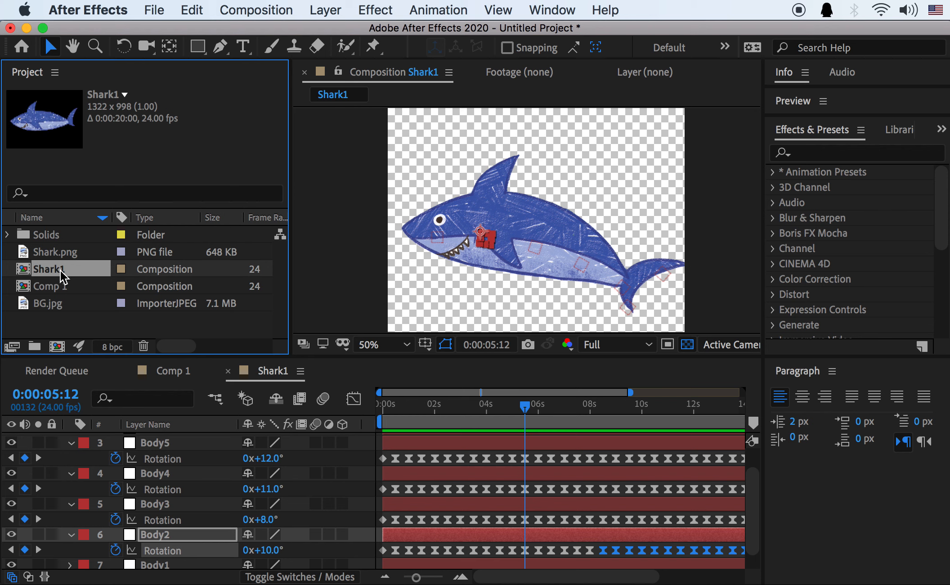
right_click(44, 274)
click(90, 284)
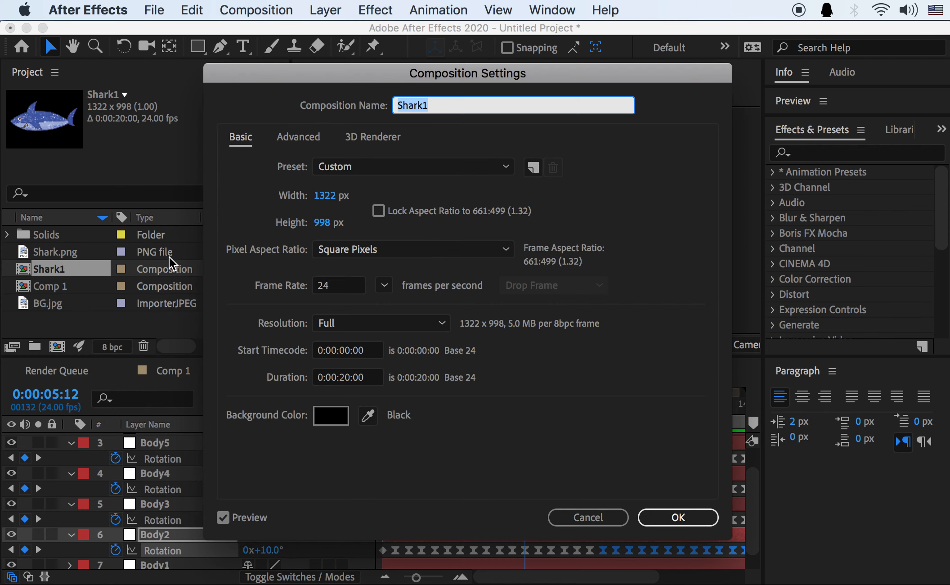
drag(353, 69, 592, 374)
drag(555, 502, 721, 519)
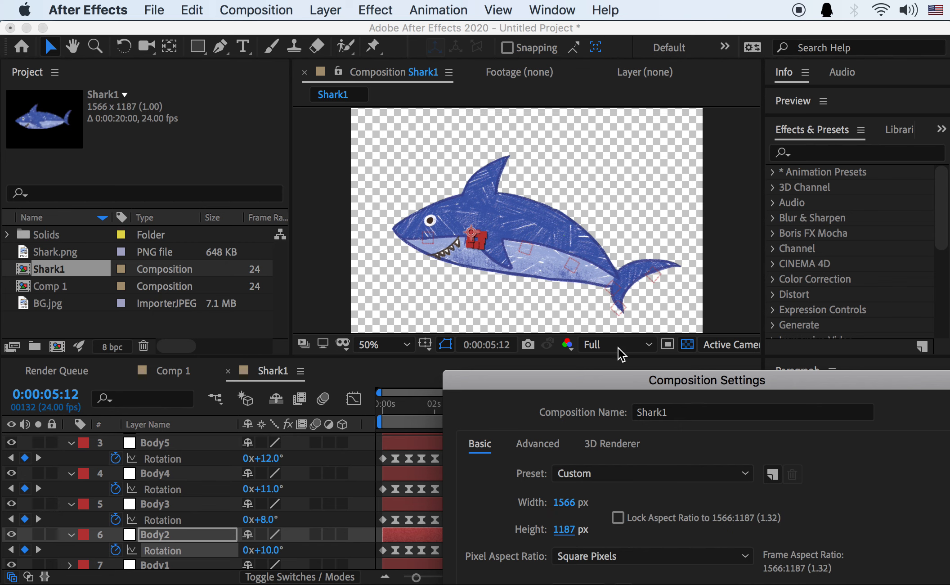
drag(623, 382, 605, 244)
drag(538, 387, 603, 363)
key(Return)
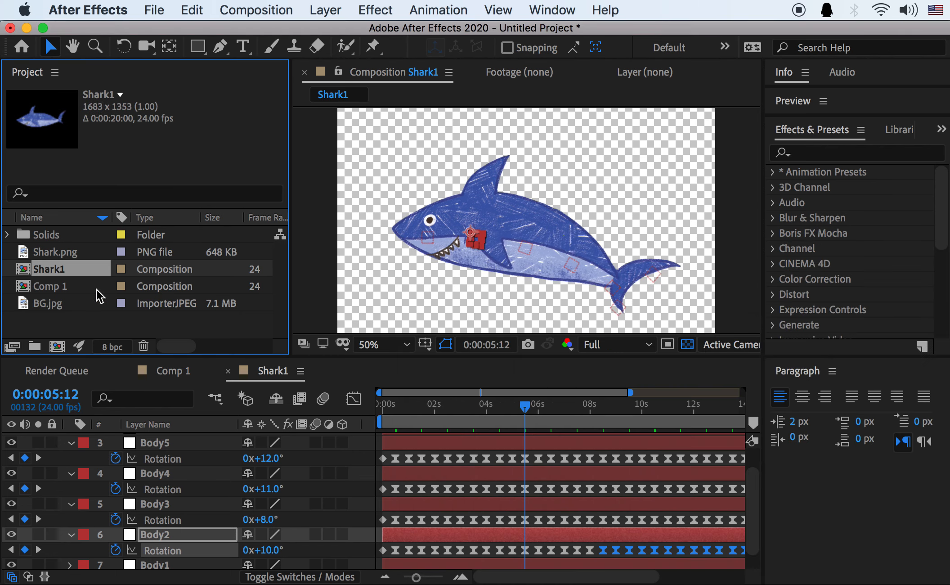
Create a new composition from Shark1 and set a Position keyframe on its layer at 0:00:00:00
drag(55, 272, 57, 346)
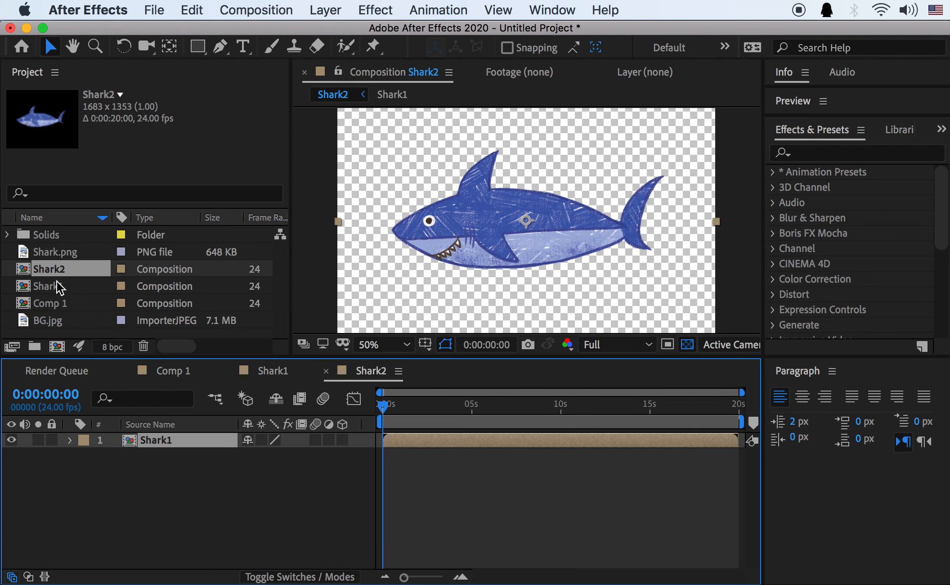
scroll(451, 253, down, 1)
scroll(451, 253, up, 1)
key(p)
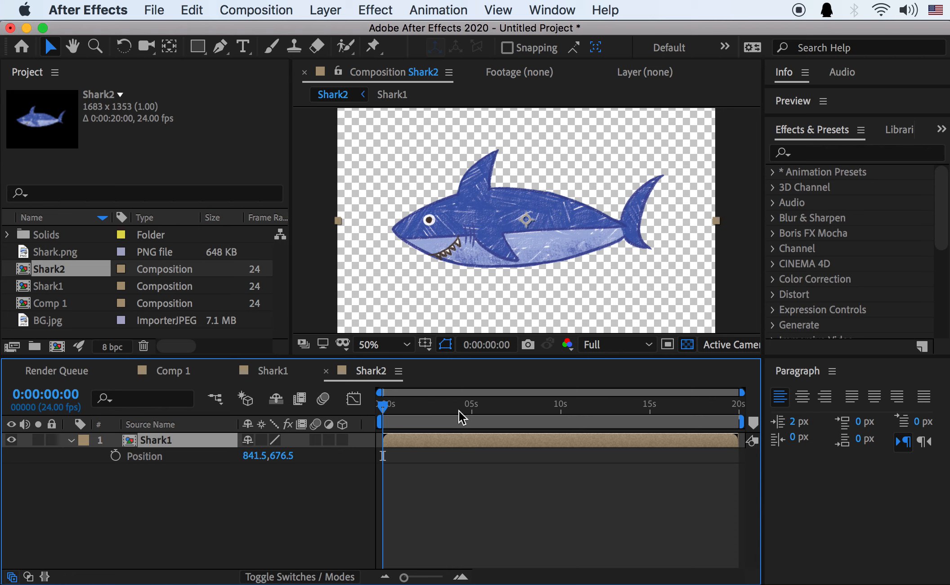
drag(742, 392, 650, 392)
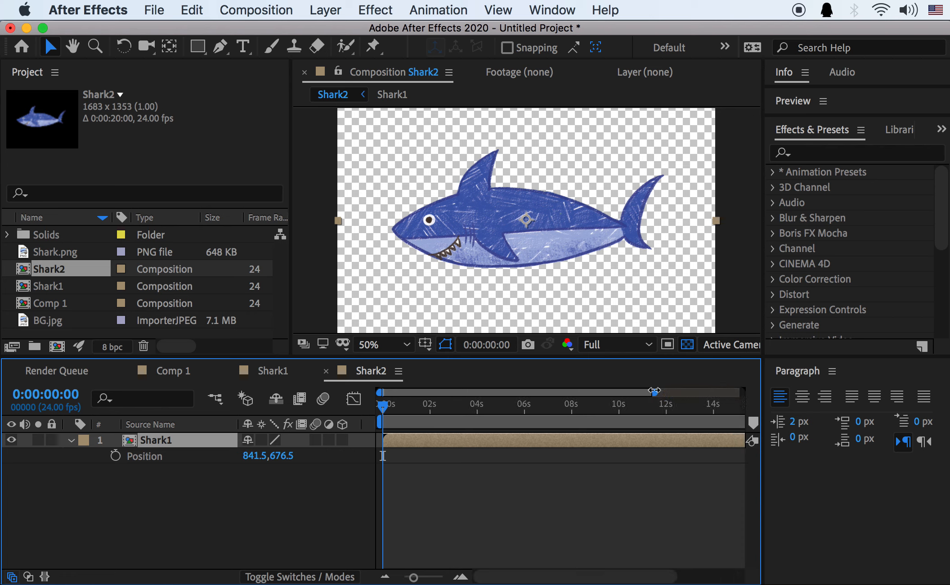
click(115, 455)
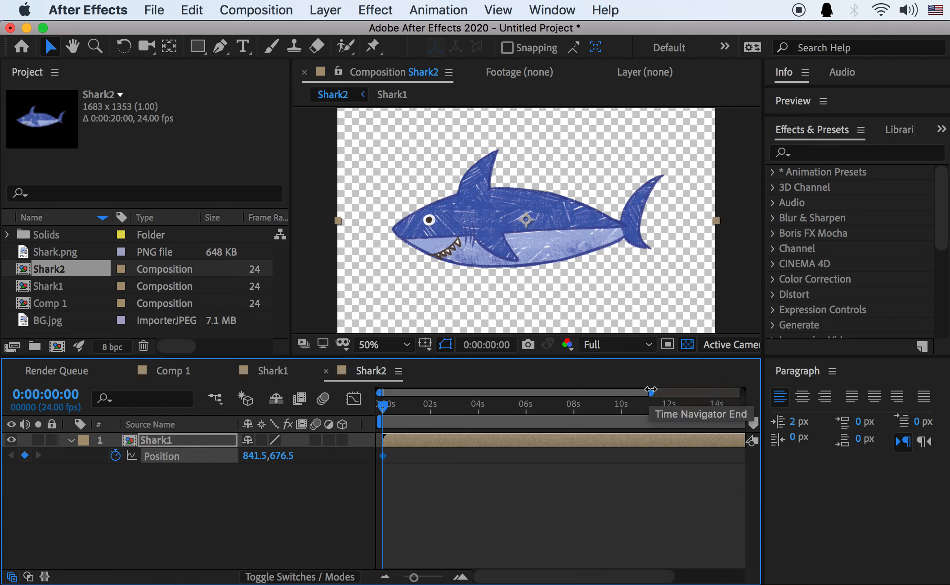
Keyframe the shark's bobbing by lowering it at 0:00:01:12 and raising it to 841.5,736.5 at 0:00:02:14
drag(651, 392, 558, 392)
mouse_move(447, 409)
mouse_down()
mouse_move(456, 408)
mouse_move(438, 410)
mouse_up()
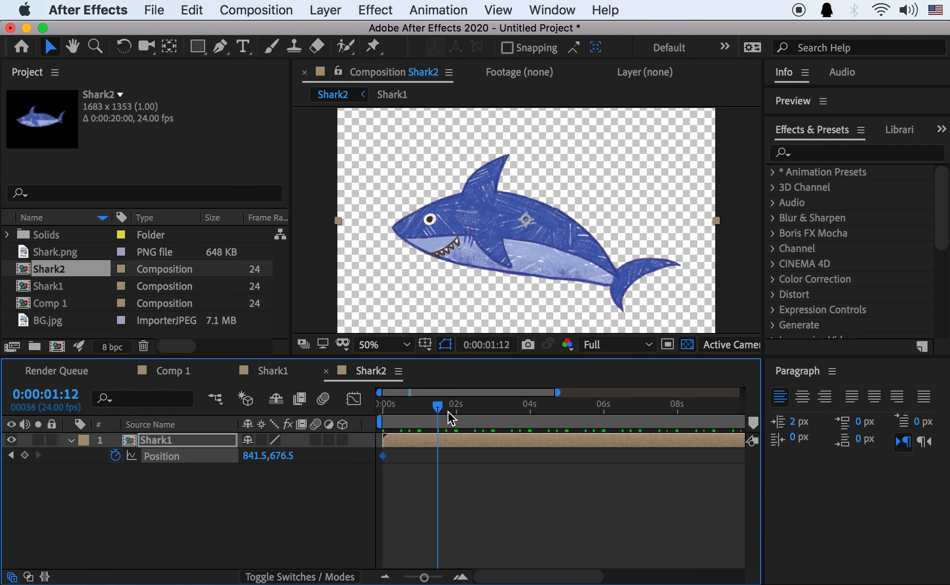
drag(520, 243, 522, 268)
click(452, 406)
drag(454, 410, 478, 409)
drag(524, 275, 525, 264)
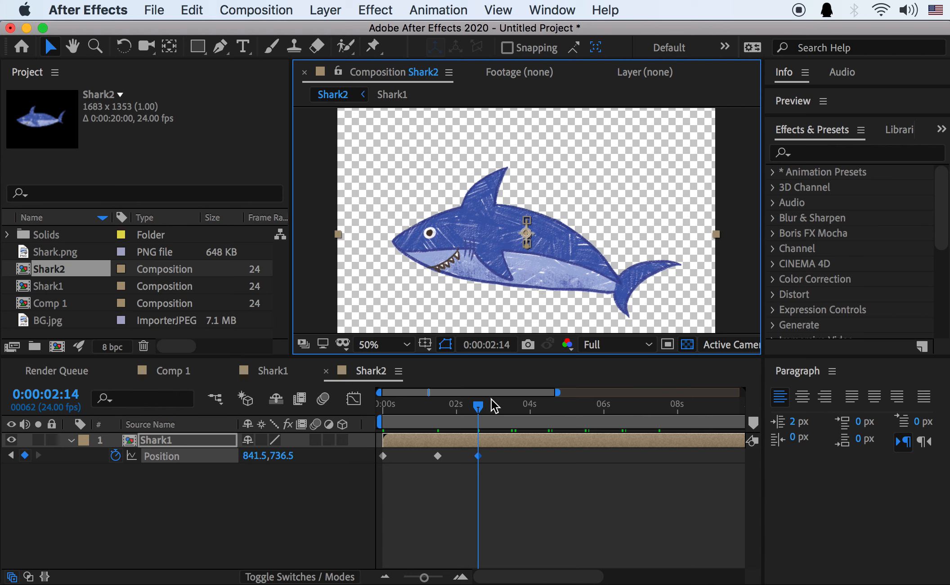
Lower the shark to 841.5,844.5 at 0:00:04:06 and raise it again at 0:00:05:16
click(521, 404)
drag(526, 405, 538, 405)
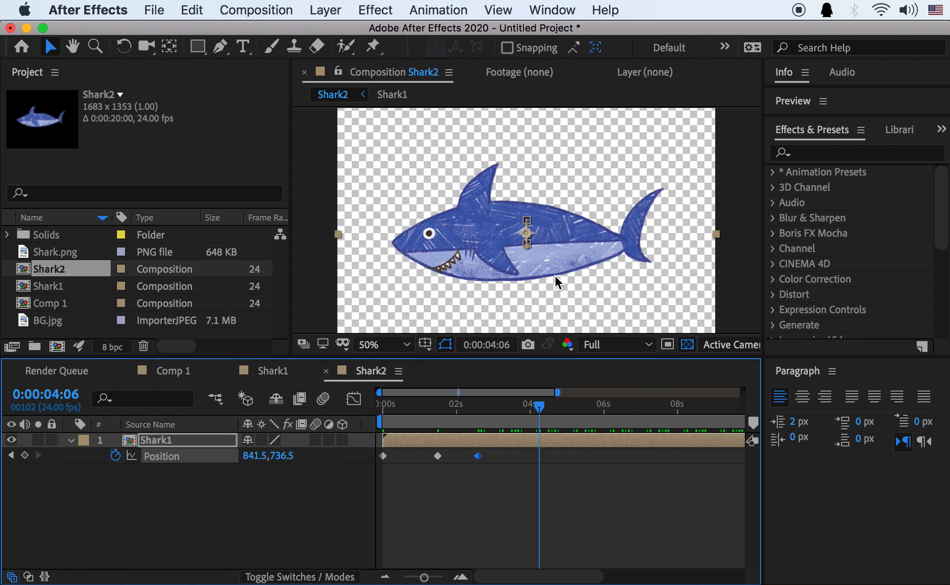
drag(555, 277, 561, 286)
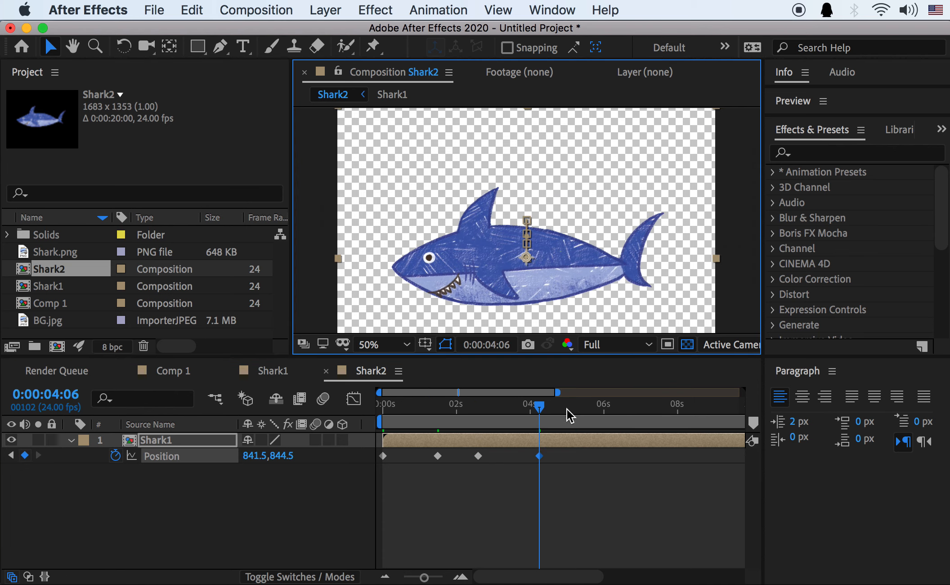
drag(566, 409, 591, 404)
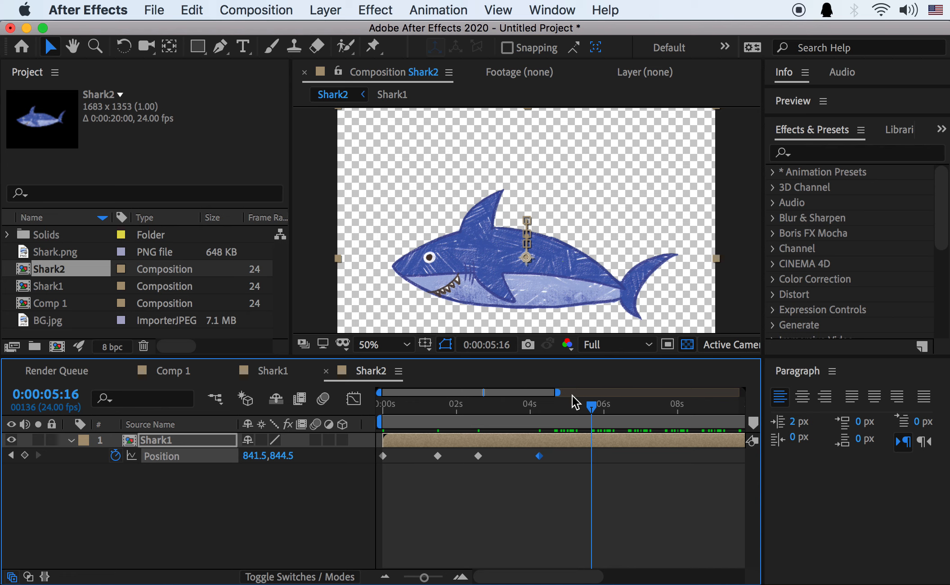
drag(551, 294, 553, 271)
Lower the shark to 841.5,780.5 at 0:00:06:17 and raise it to 841.5,704.5 at 0:00:08:03
drag(586, 399, 630, 403)
drag(570, 258, 584, 295)
drag(652, 404, 683, 406)
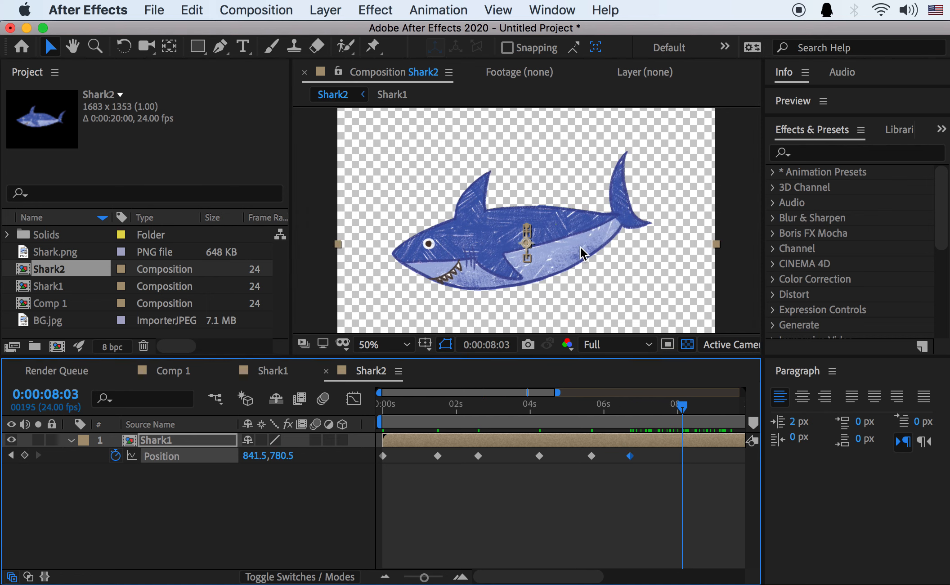
drag(552, 248, 553, 231)
Copy all the Position keyframes and paste them starting at 0:00:09:06
drag(559, 392, 619, 390)
drag(395, 407, 380, 406)
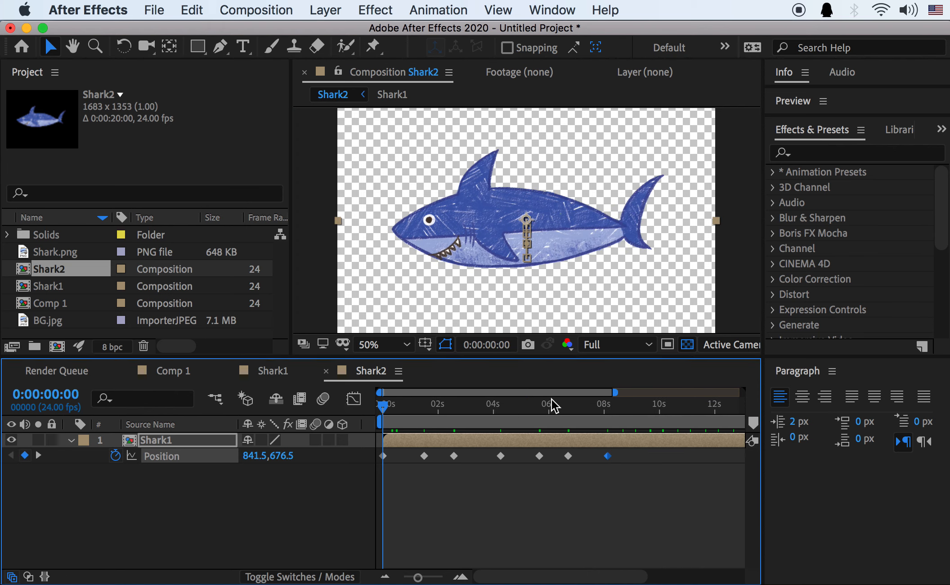
drag(609, 404, 639, 406)
drag(621, 453, 380, 461)
key(super+v)
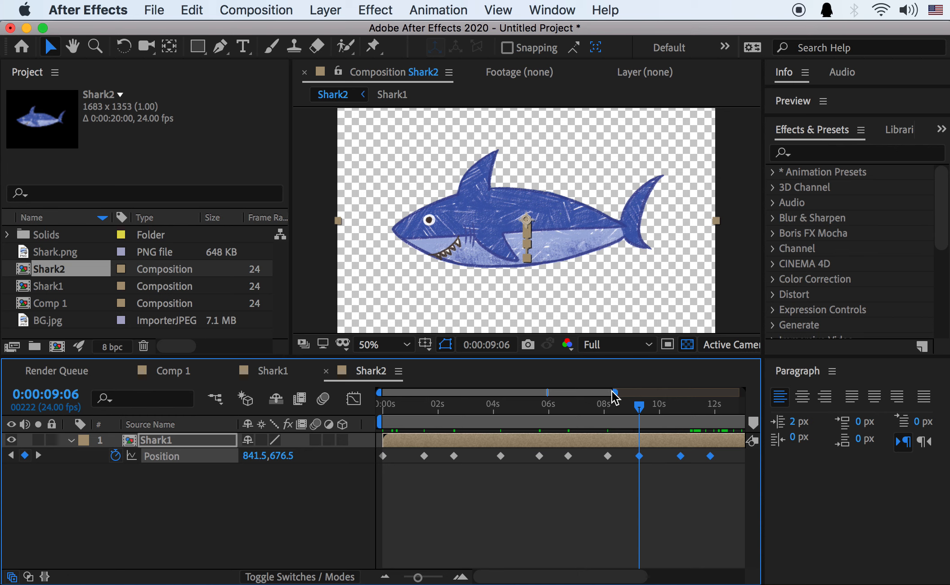
Try pasting the Position keyframes again at 0:00:19:00, and undo the paste after a short preview
drag(615, 392, 792, 395)
drag(723, 405, 722, 410)
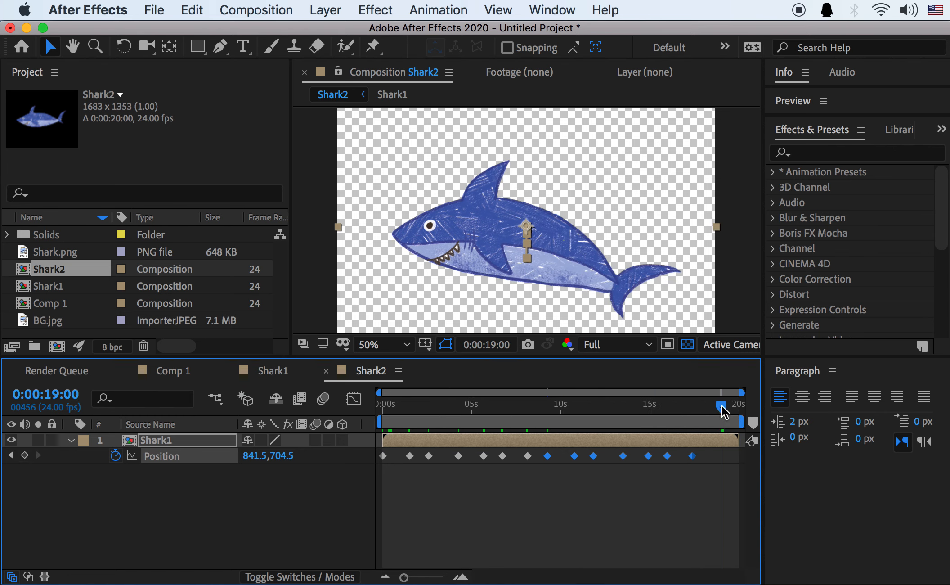
key(super+v)
key(Home)
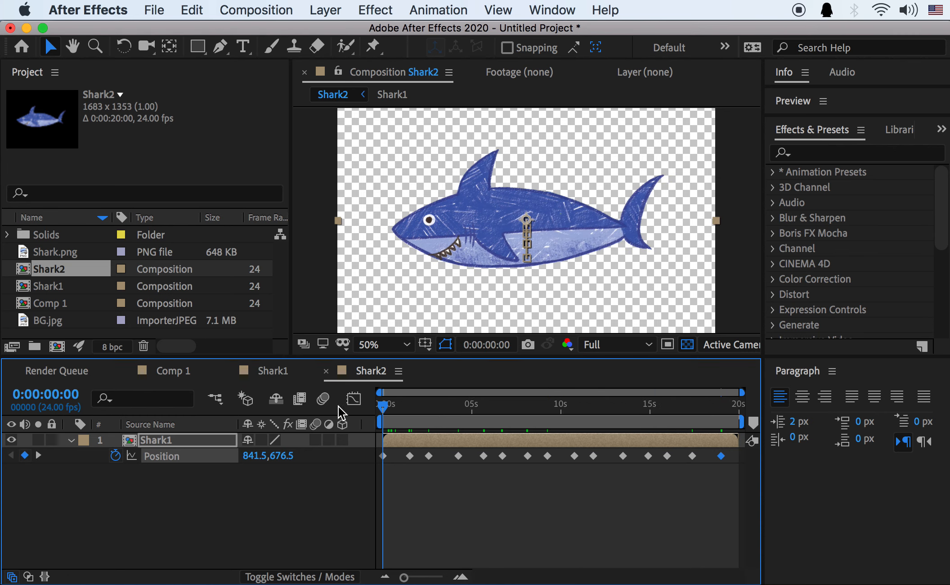
key(space)
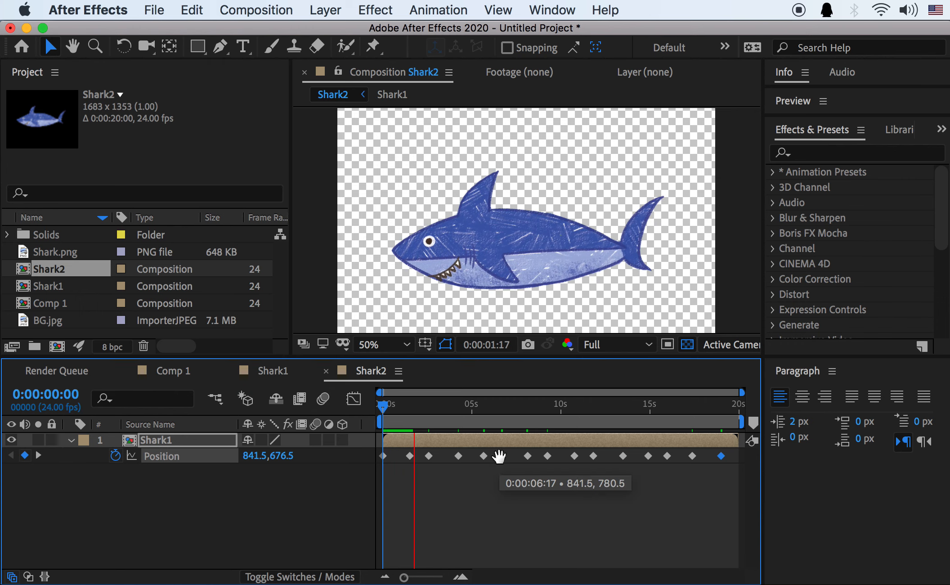
key(space)
key(super+z)
Copy the low Position keyframe near 0:00:16:00 and paste it at 0:00:19:00
drag(714, 453, 684, 459)
drag(674, 449, 665, 459)
key(super+c)
key(super+v)
mouse_move(610, 405)
mouse_down()
mouse_move(584, 407)
mouse_move(601, 407)
mouse_up()
Select all the Position keyframes and smooth them with Easy Ease in the Graph Editor
drag(737, 459, 379, 473)
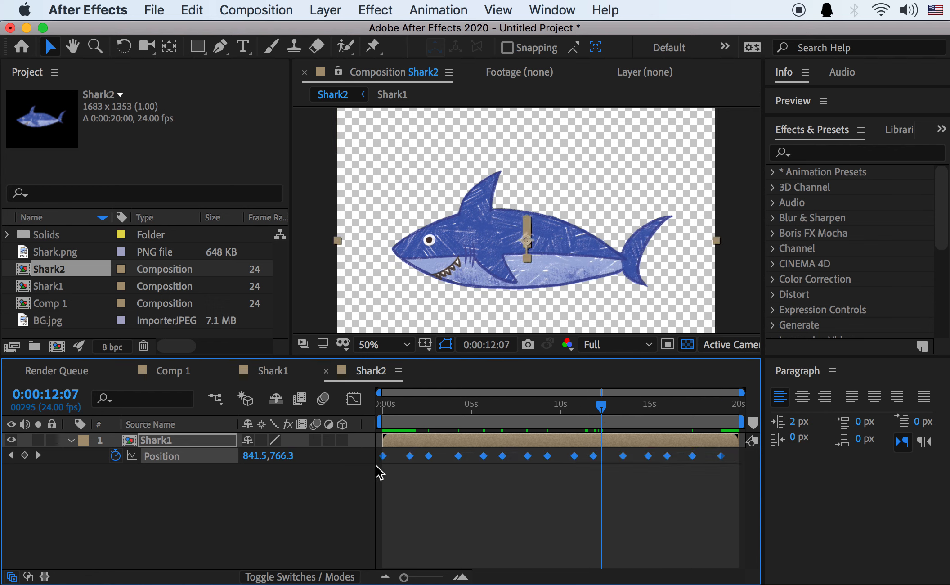
click(354, 400)
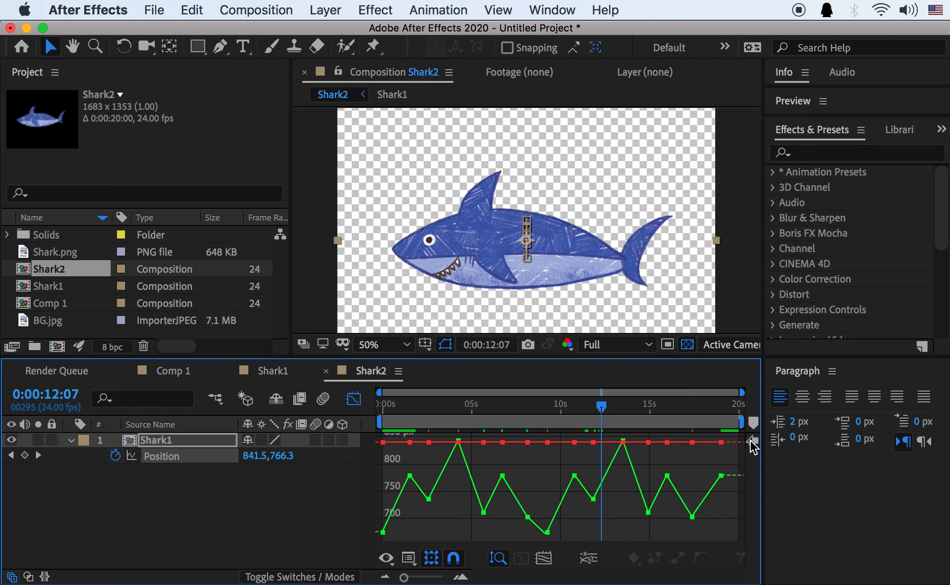
drag(736, 441, 338, 544)
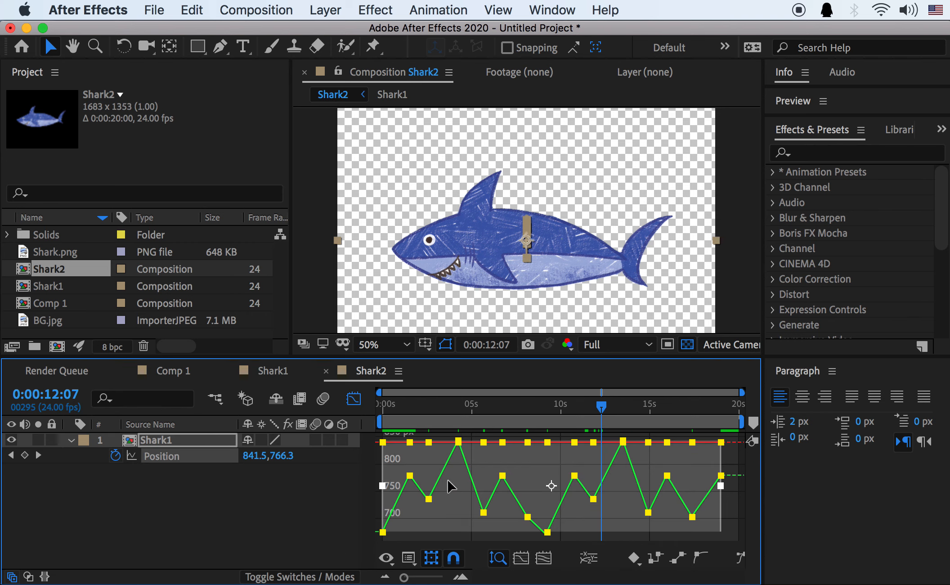
click(740, 559)
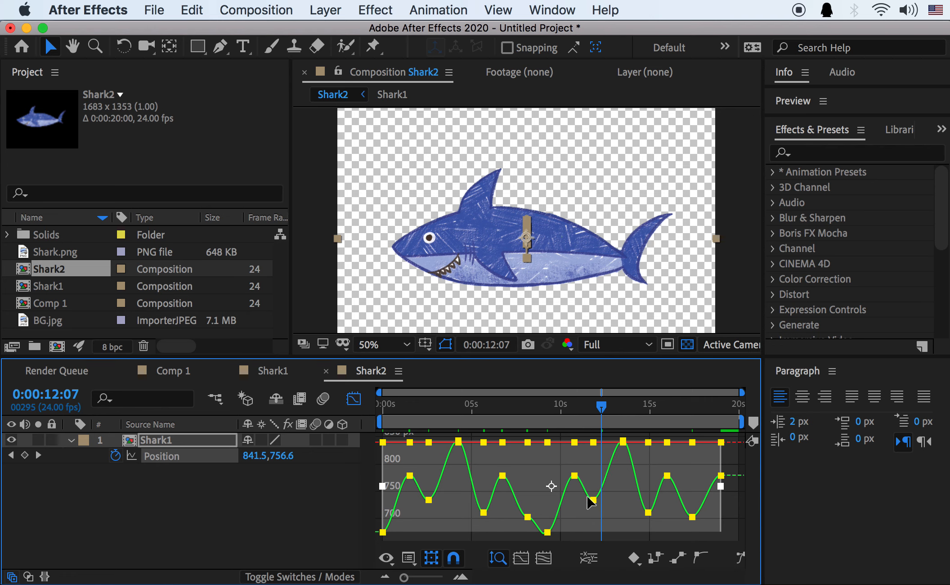
click(355, 399)
Preview the eased up-and-down motion in Shark2 from the start and stop playback
drag(530, 406, 367, 413)
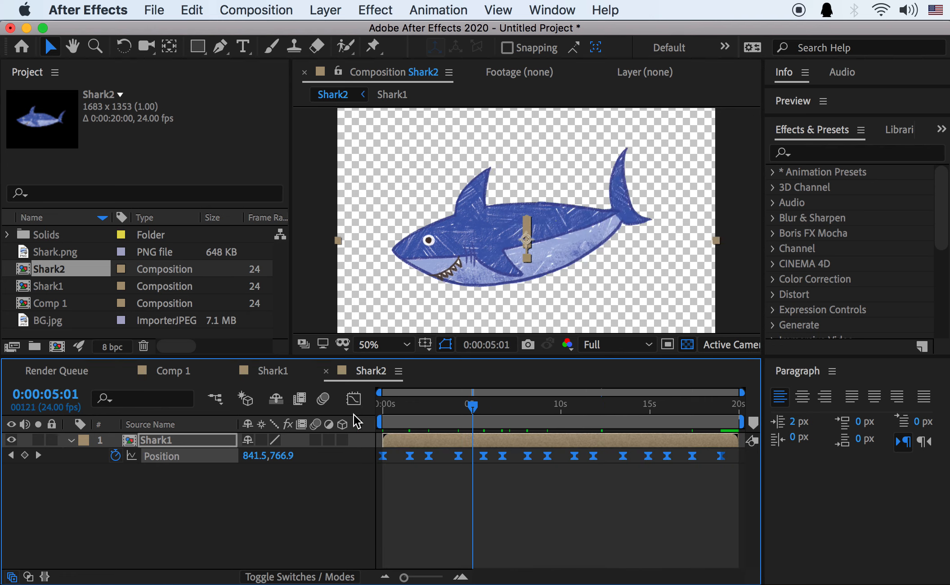
click(431, 511)
key(space)
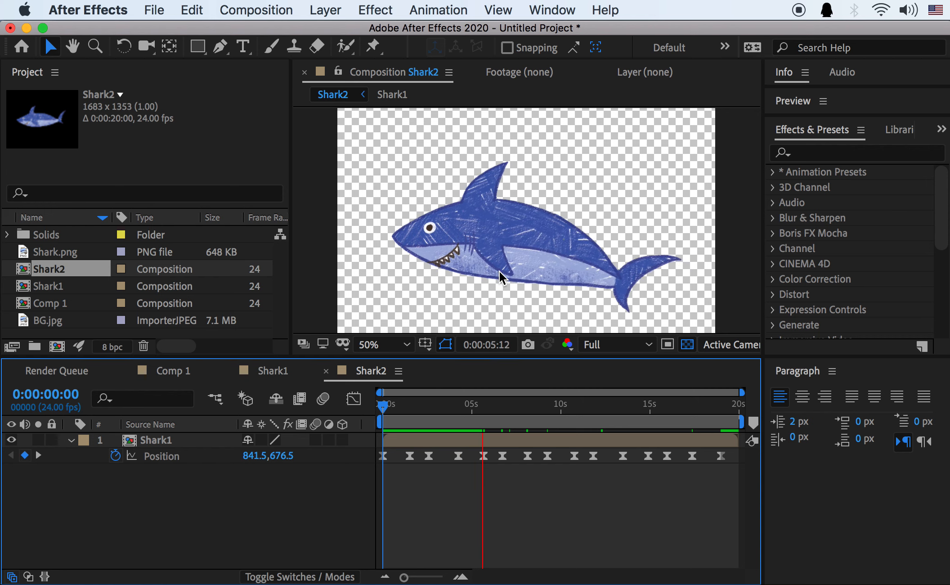
key(space)
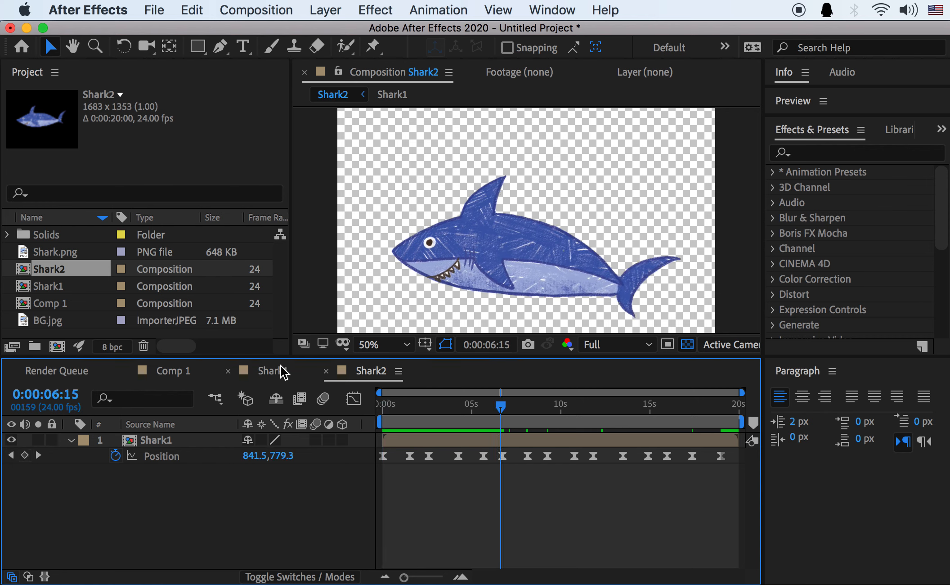
Try nesting Shark2 in another new composition and undo its creation
drag(45, 269, 58, 347)
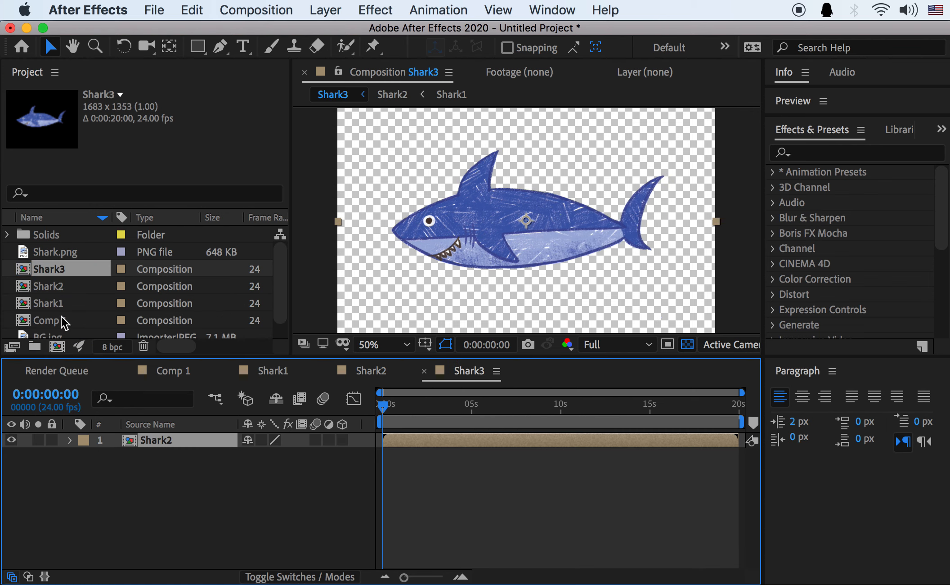
key(super+z)
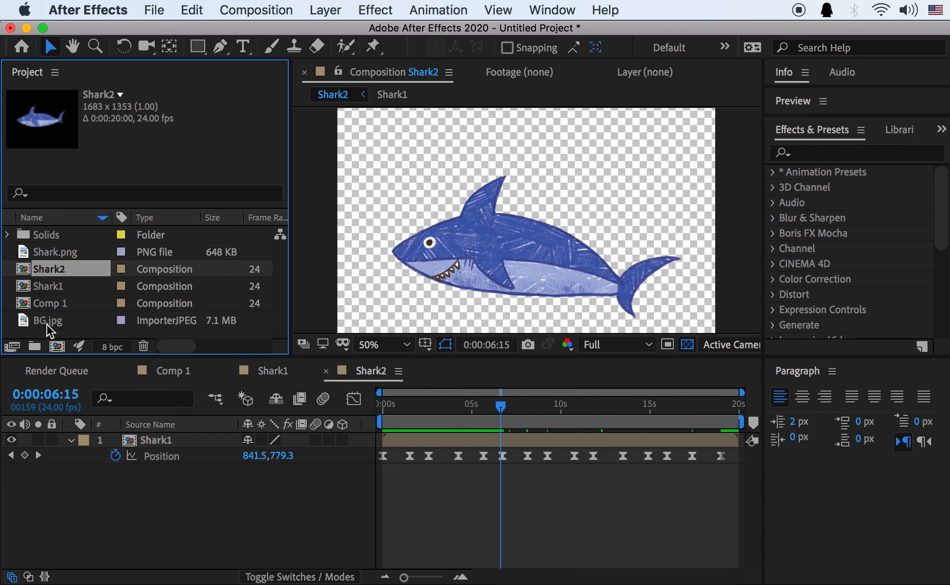
Add the Shark2 composition above BG.jpg in Comp 1 and move the shark partly past the scene's right edge
click(49, 305)
click(182, 378)
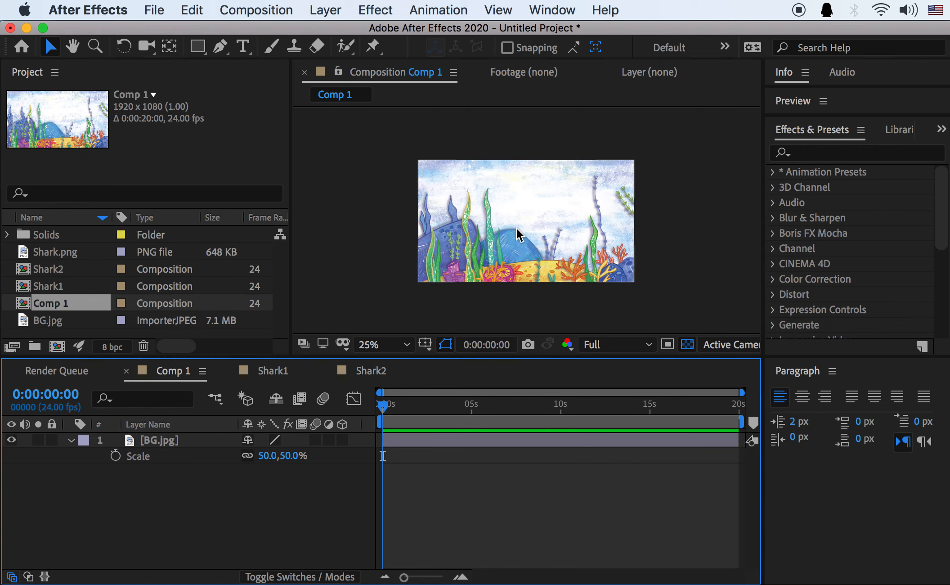
drag(45, 273, 160, 422)
scroll(579, 209, up, 1)
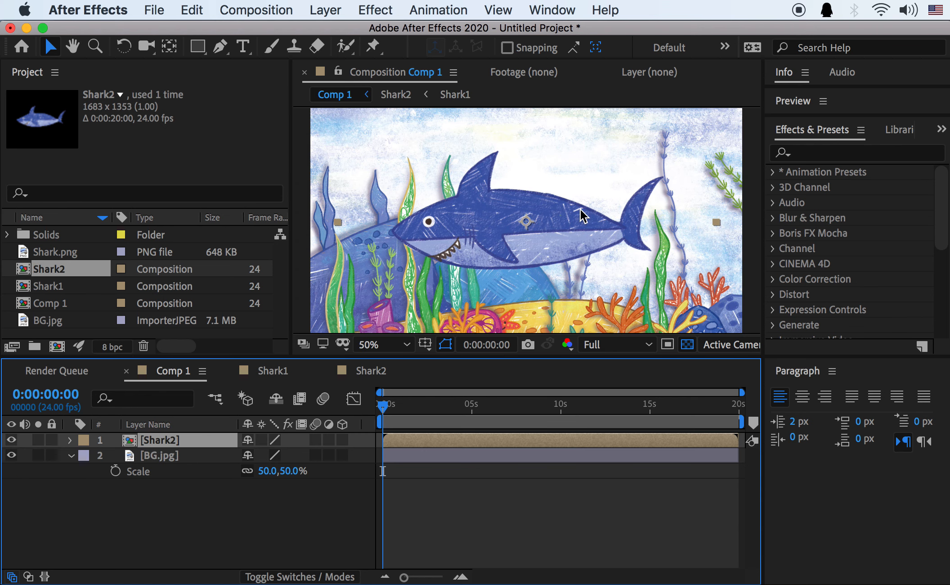
drag(471, 232, 649, 232)
scroll(649, 232, down, 1)
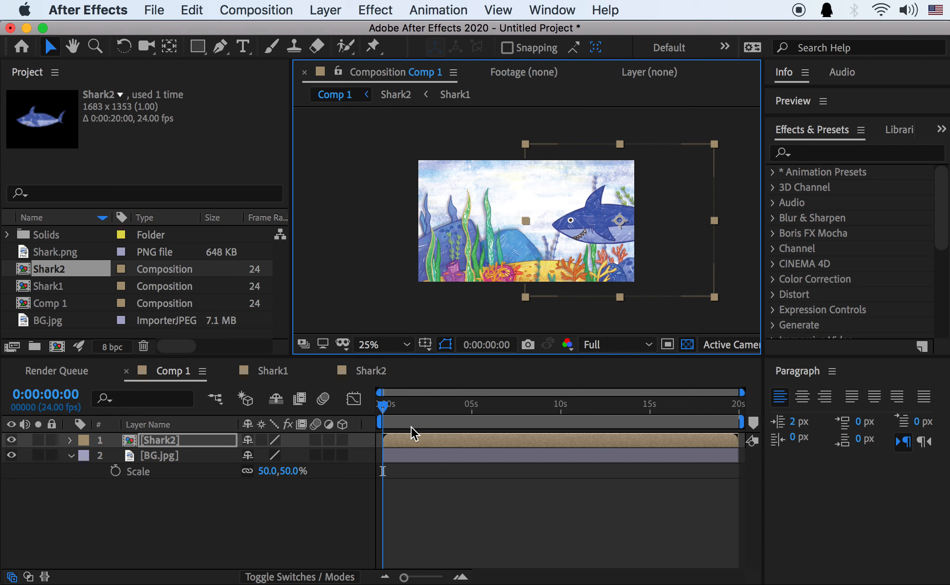
Keyframe Shark2's Position at 0:00:00:00 and move the shark to about 920, 516 in mid-scene at 0:00:03:00
key(p)
drag(737, 398, 477, 396)
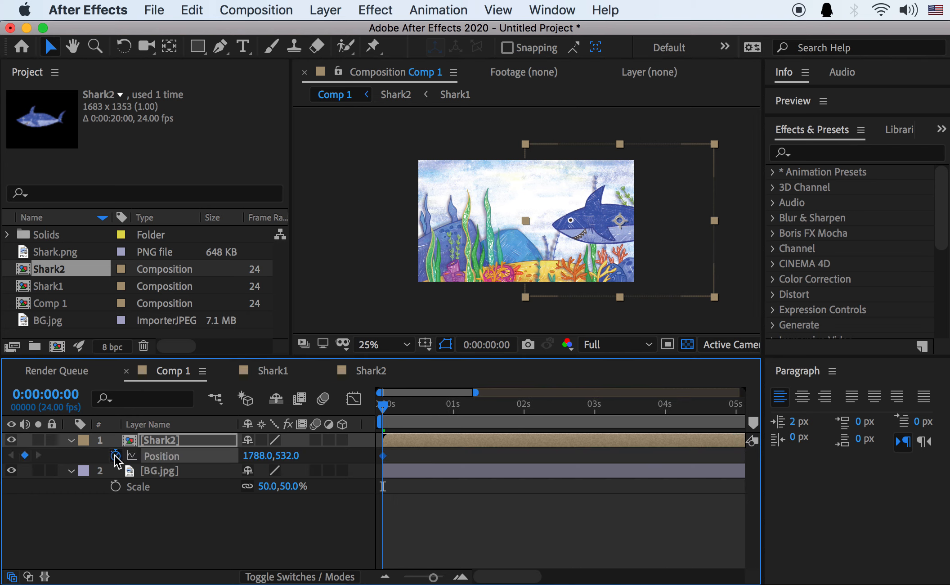
key(period)
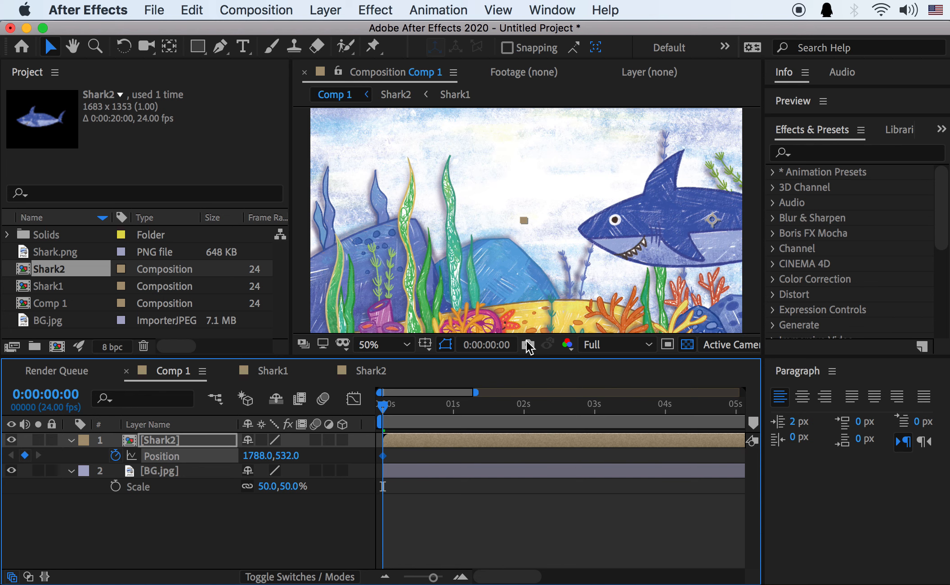
drag(589, 412, 596, 420)
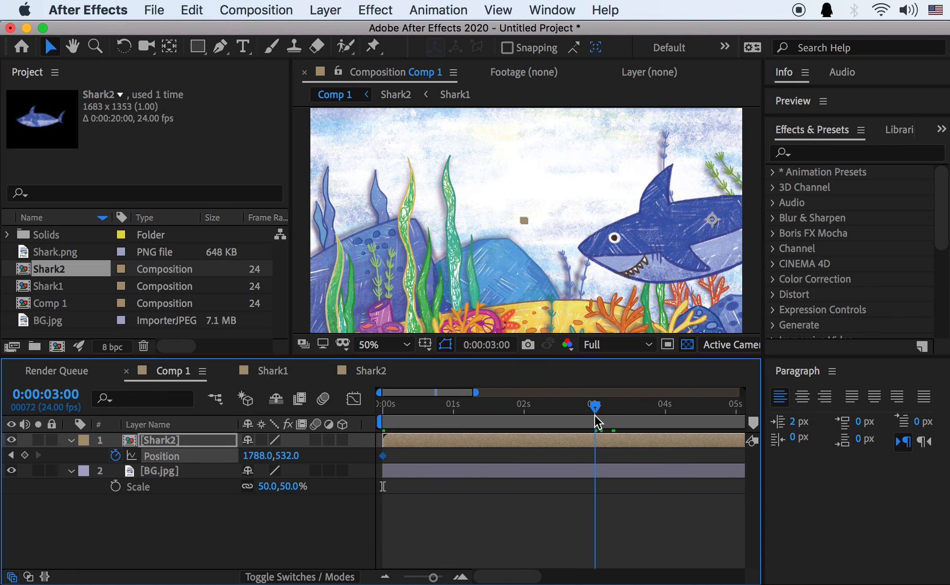
drag(713, 240, 530, 247)
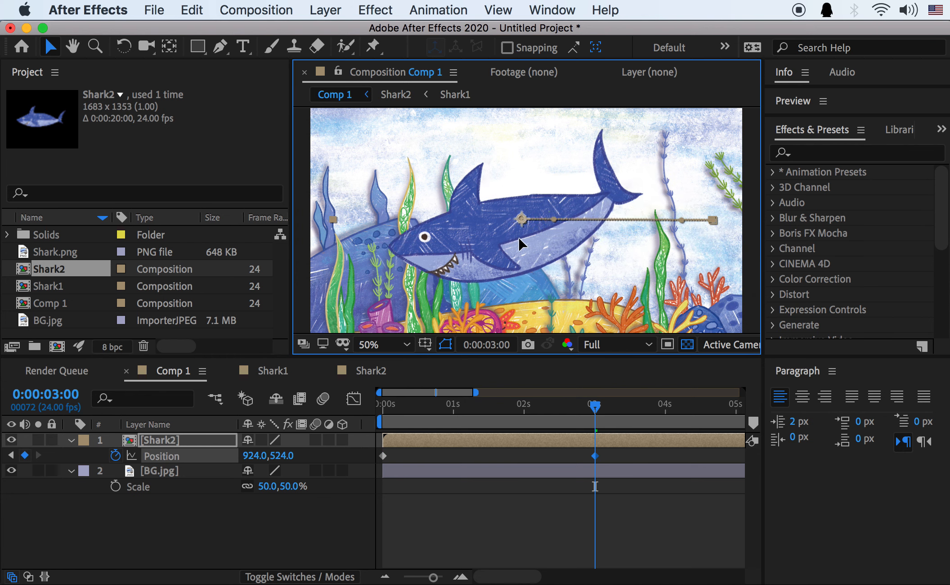
Preview the shark's entrance in Comp 1 from the start and stop playback
drag(526, 407, 272, 396)
key(space)
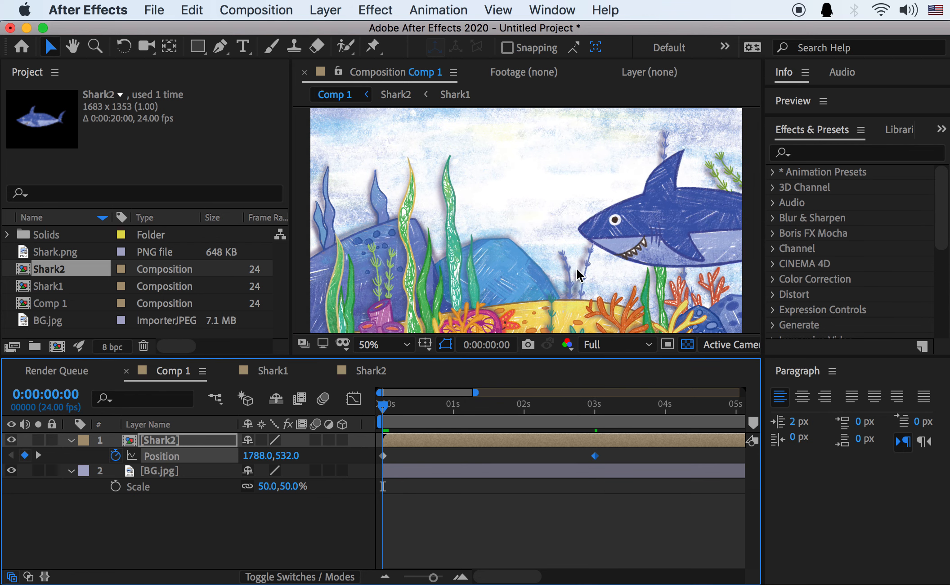
scroll(589, 271, down, 1)
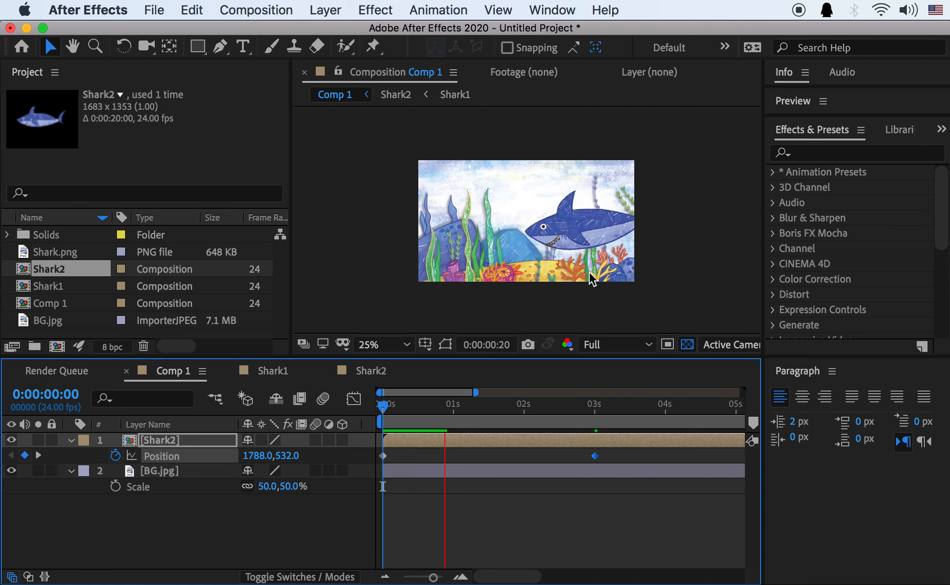
scroll(589, 279, up, 1)
key(space)
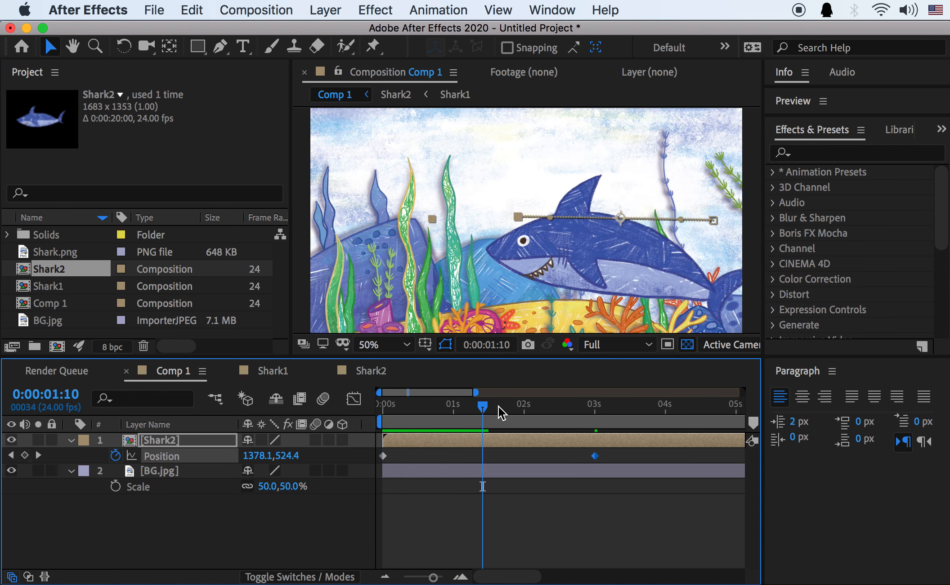
Set the preview resolution to Third and move Shark2's second Position keyframe to 0:00:01:12
drag(501, 412, 471, 409)
click(614, 345)
click(618, 425)
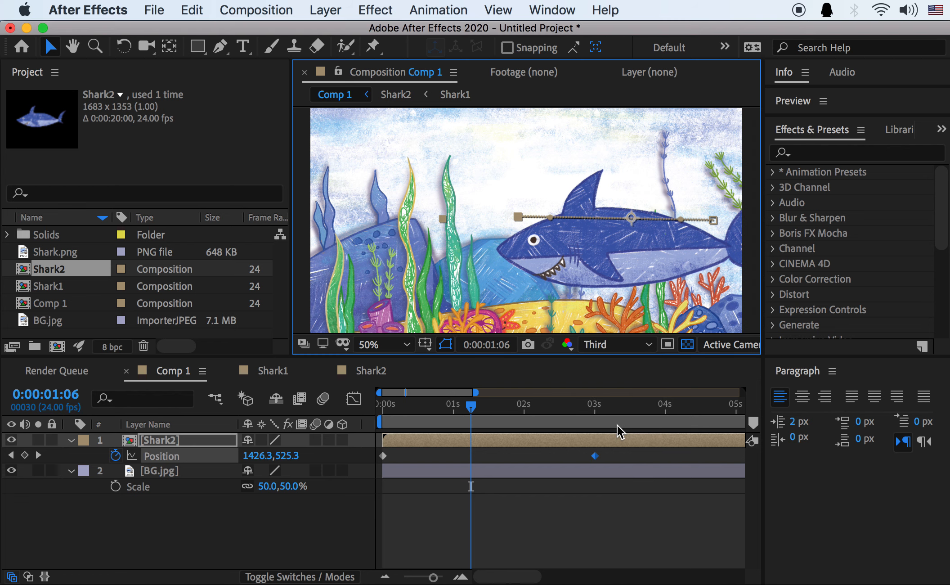
drag(513, 410, 489, 406)
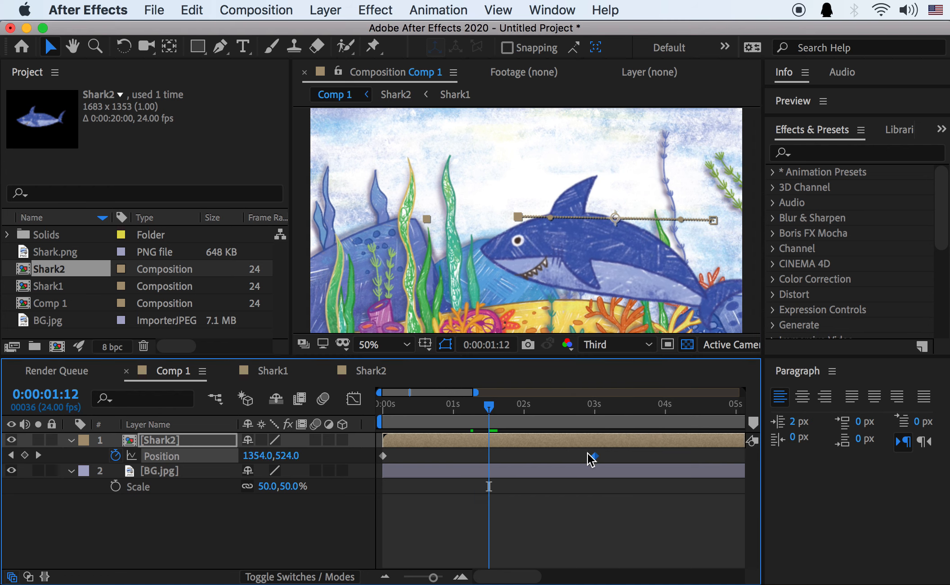
drag(589, 455, 490, 456)
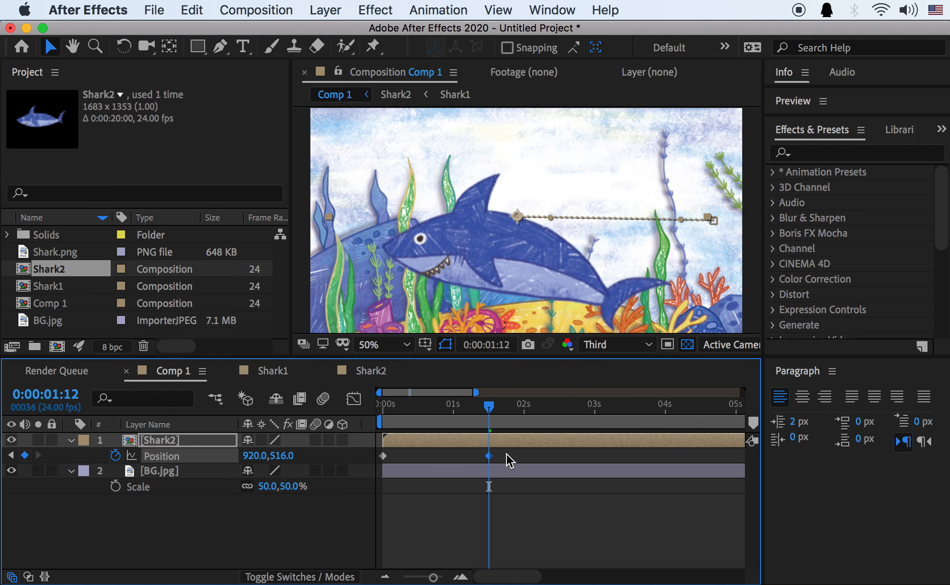
Apply Easy Ease to both of Shark2's Position keyframes in the Graph Editor, then return to the layer view
click(353, 398)
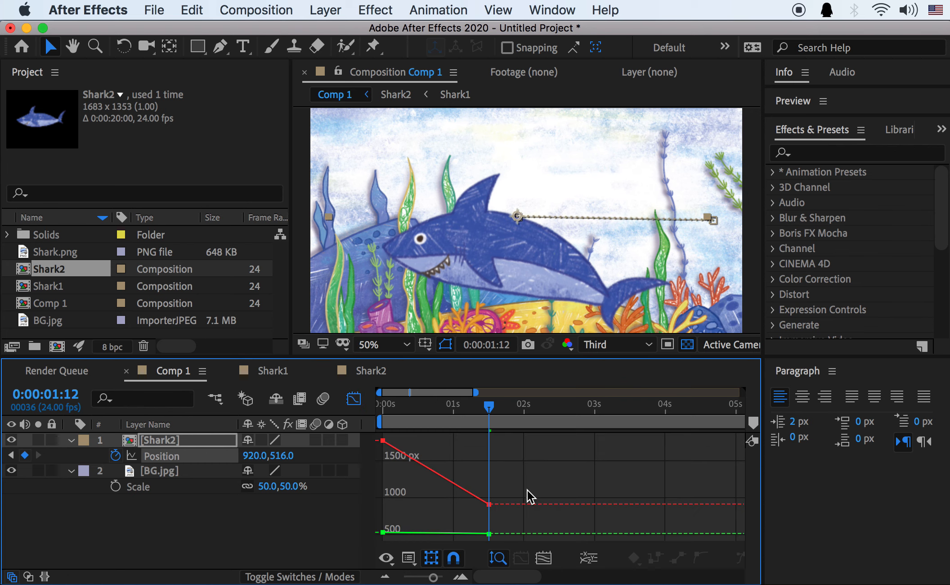
drag(525, 434, 341, 541)
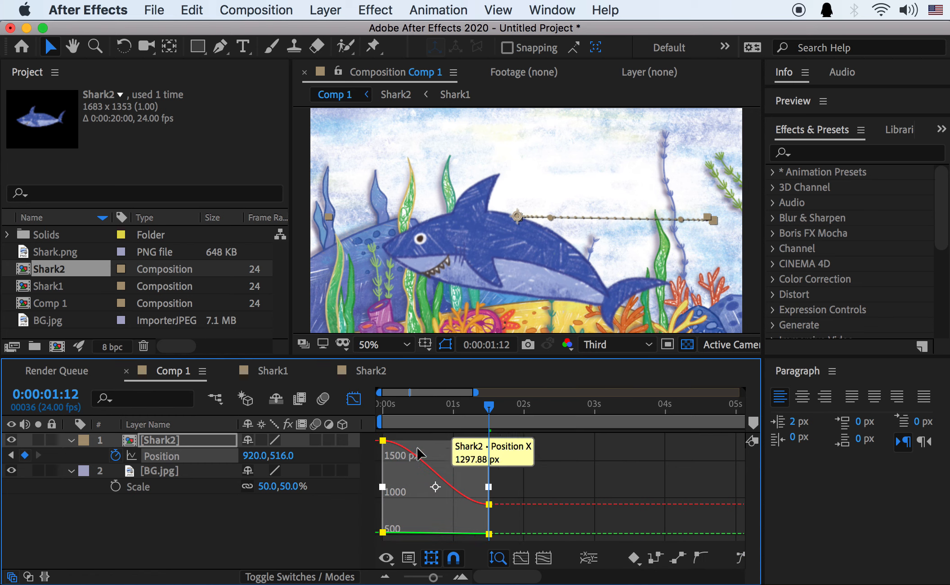
click(354, 398)
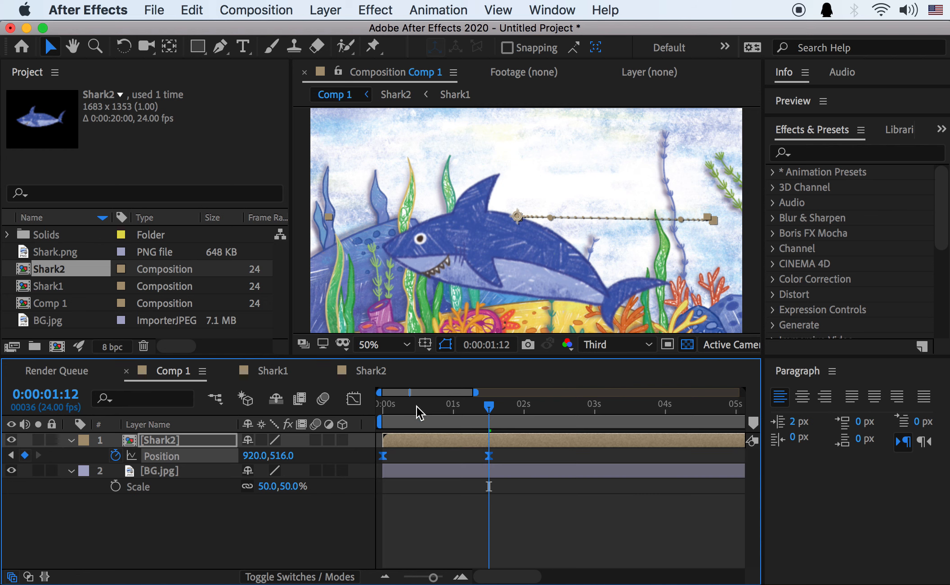
Play the eased entrance of the shark from the start of Comp 1 and replay it with the whole scene in view
key(Home)
click(479, 514)
key(space)
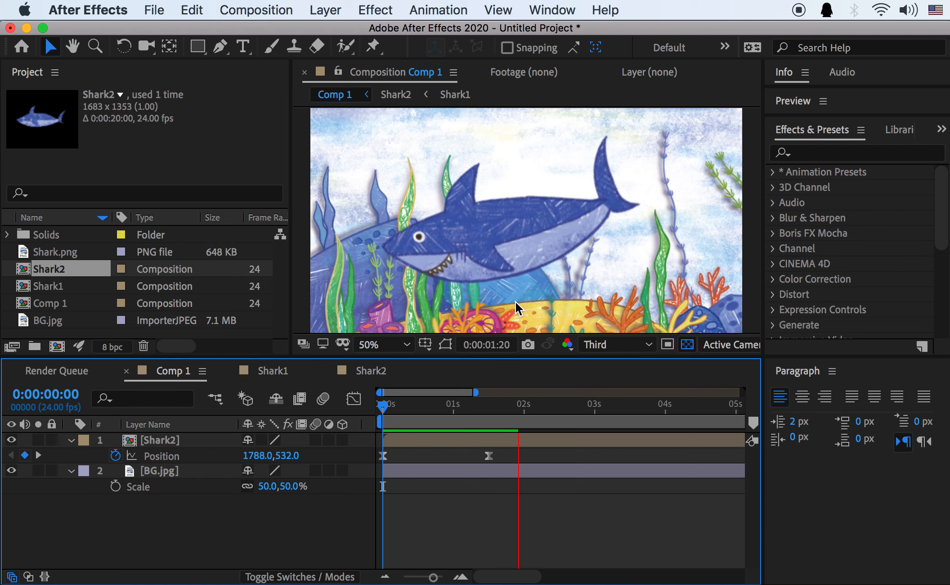
scroll(510, 290, down, 2)
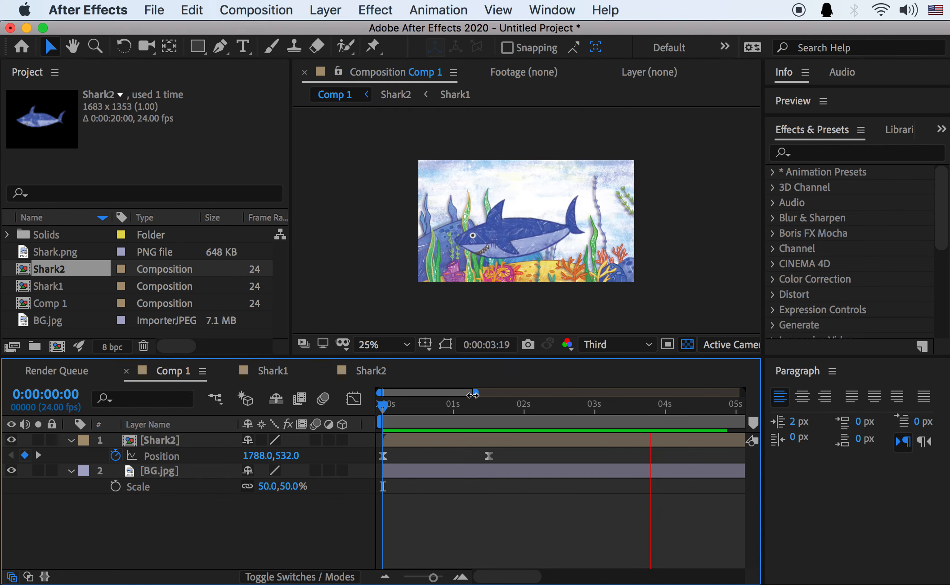
key(space)
drag(423, 406, 342, 407)
key(space)
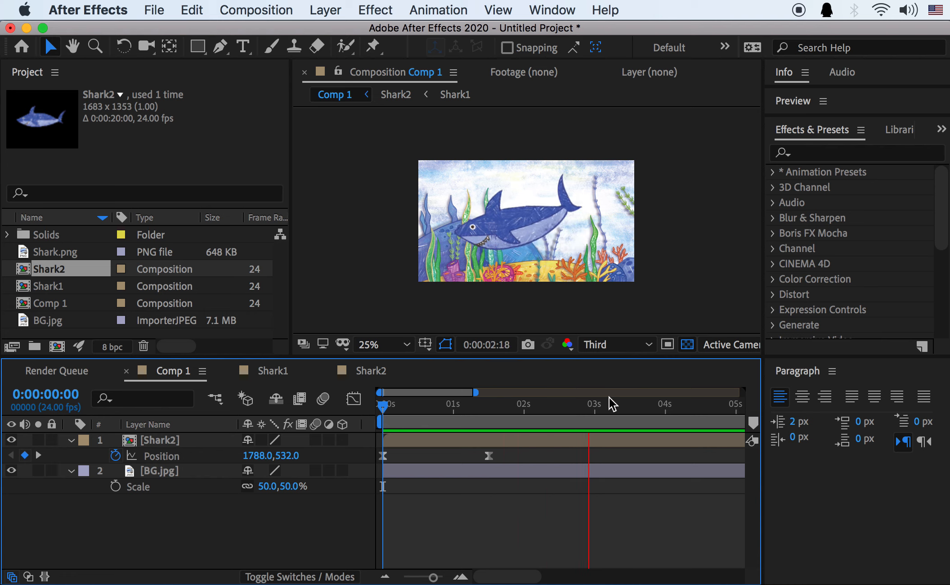
Add a Position keyframe to Shark2 at 0:00:04:00 to hold the shark in mid-scene
click(672, 419)
drag(475, 392, 498, 392)
click(25, 455)
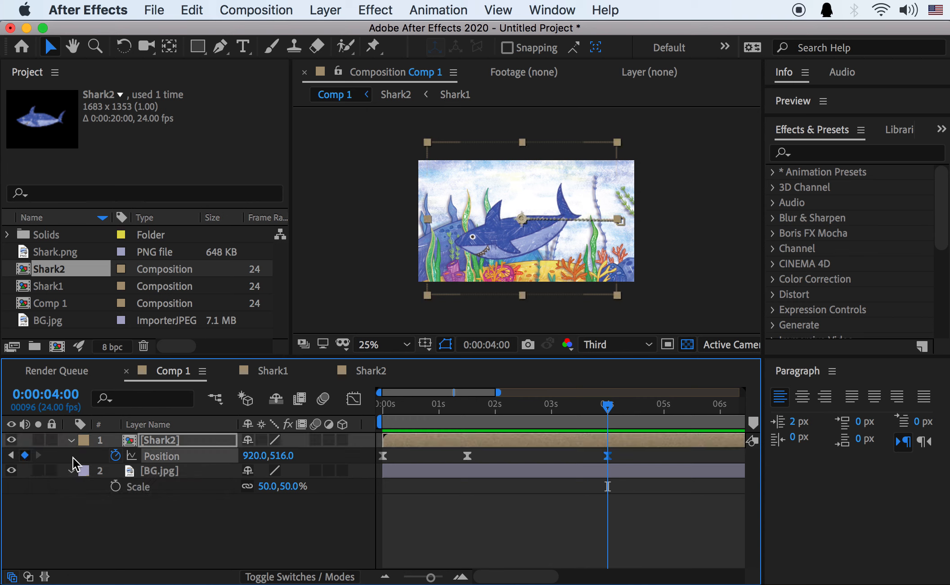
At 0:00:05:19, move Shark2 fully past the scene's left edge to about -648, 532
click(707, 407)
mouse_move(709, 412)
mouse_down()
mouse_move(722, 412)
mouse_move(708, 413)
mouse_up()
drag(517, 232, 367, 240)
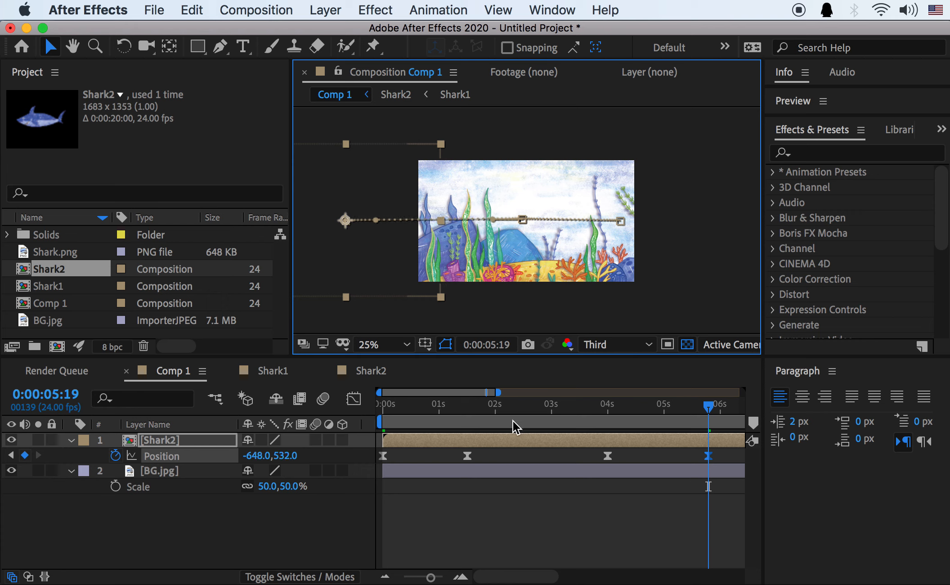
Preview the shark's full swim across the scene from the start and stop playback
drag(468, 409, 350, 409)
key(space)
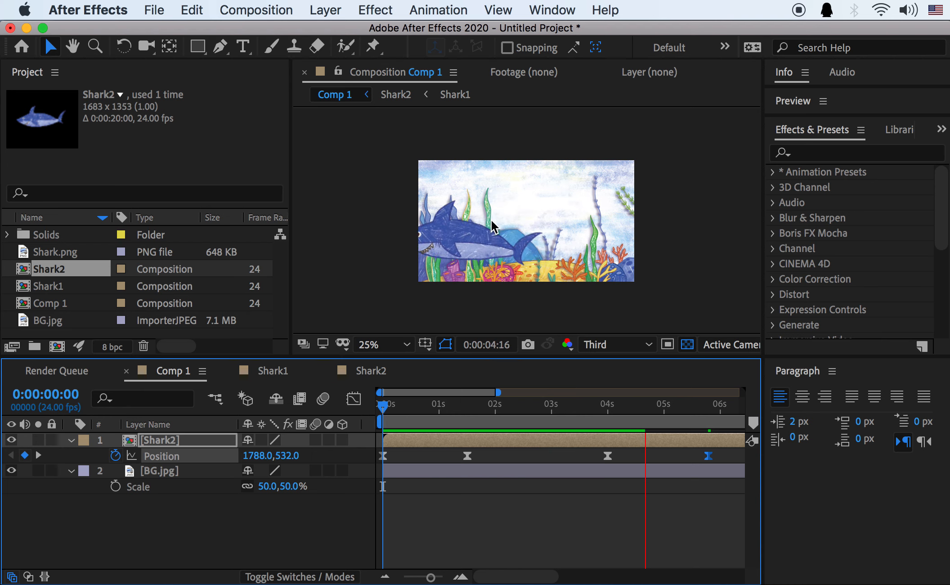
key(space)
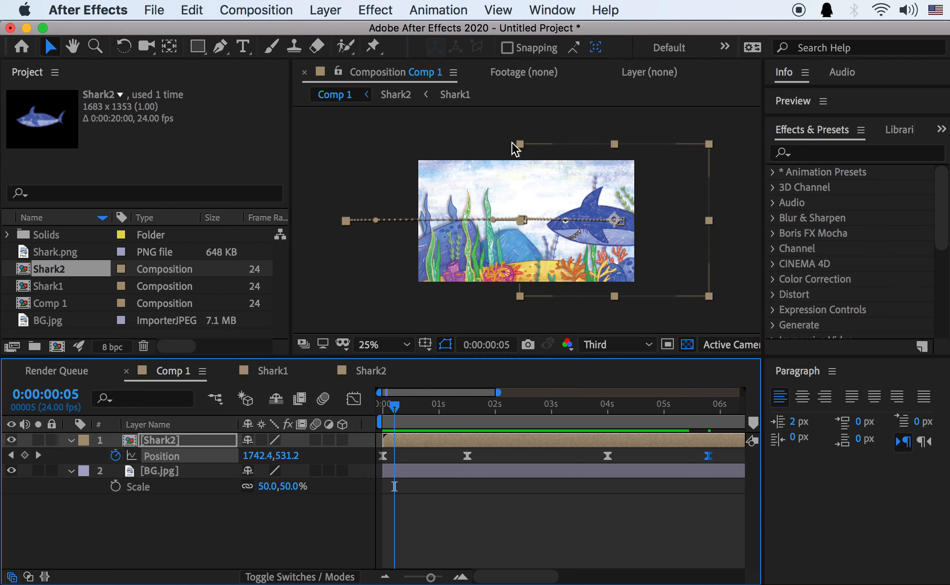
Open the nested Shark2 and Shark1 compositions, scrub through their bobbing and body-rotation animation, and return to Comp 1
double_click(439, 445)
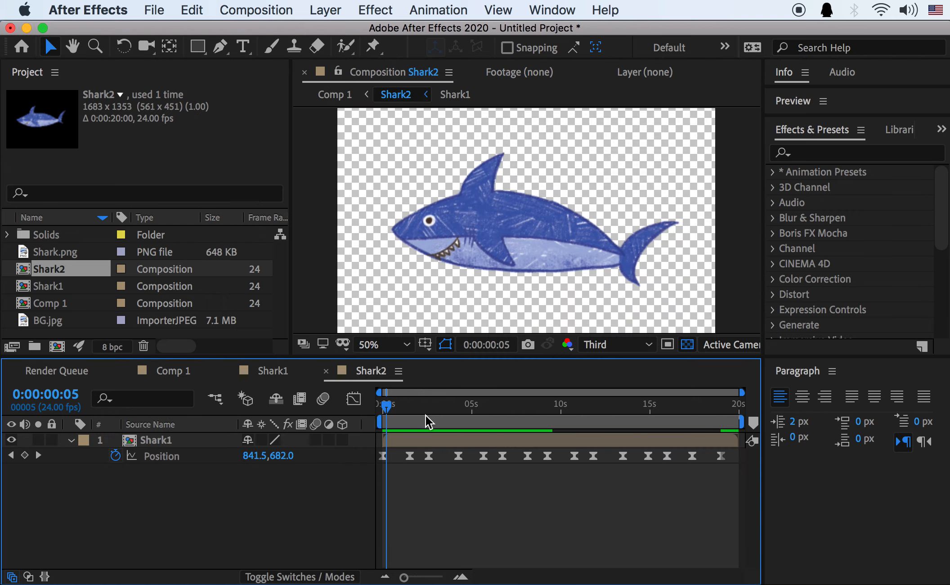
drag(425, 412, 499, 409)
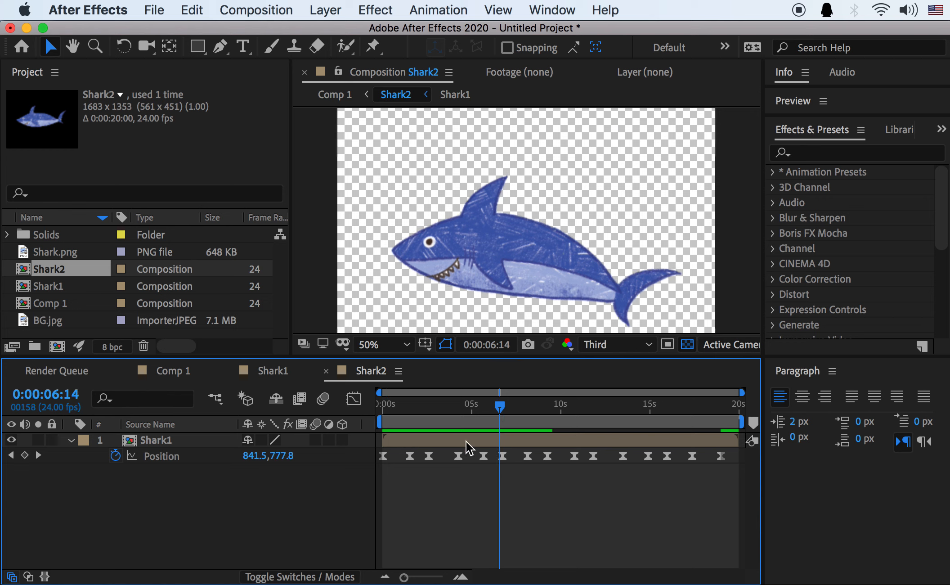
double_click(466, 440)
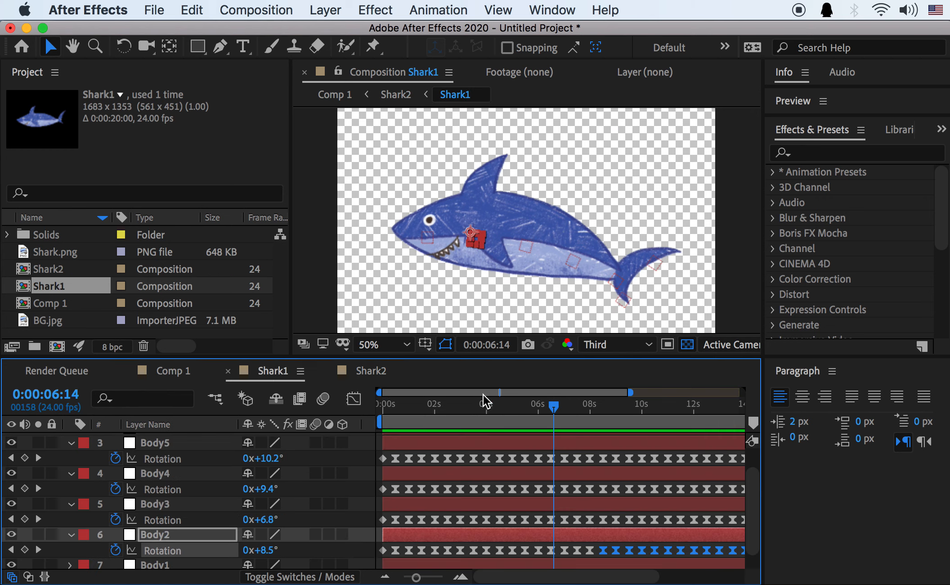
click(464, 407)
drag(463, 410, 574, 418)
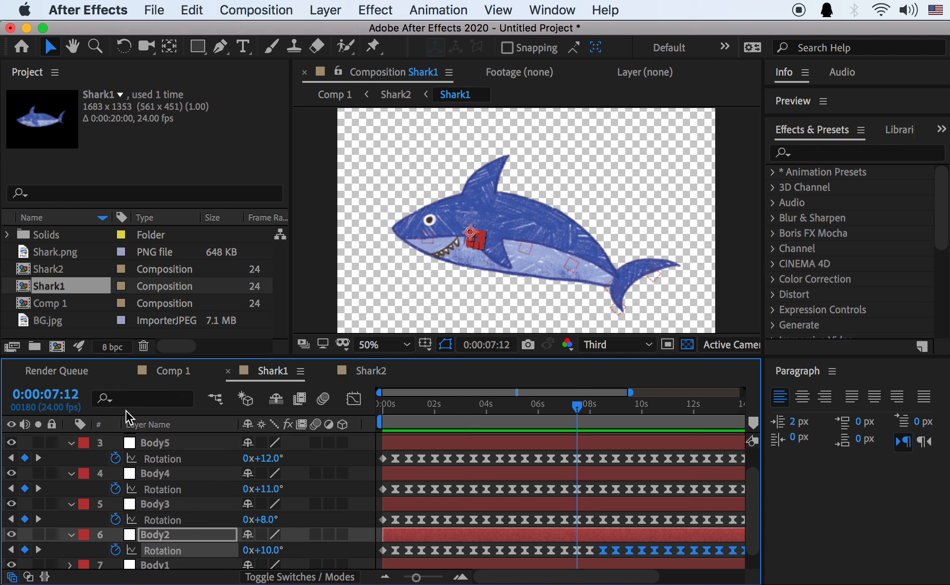
click(177, 372)
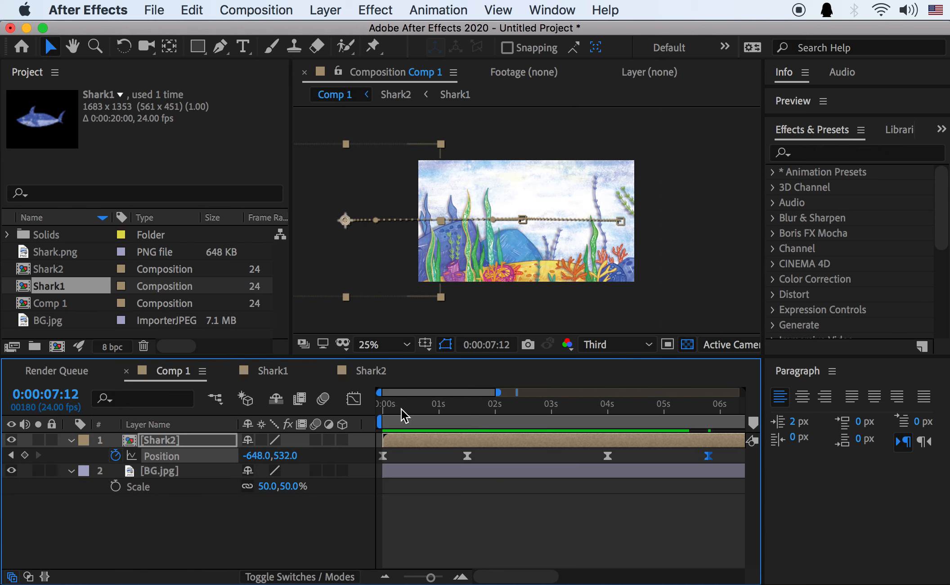
Replay the finished swim-through in Comp 1 from the first frame
key(space)
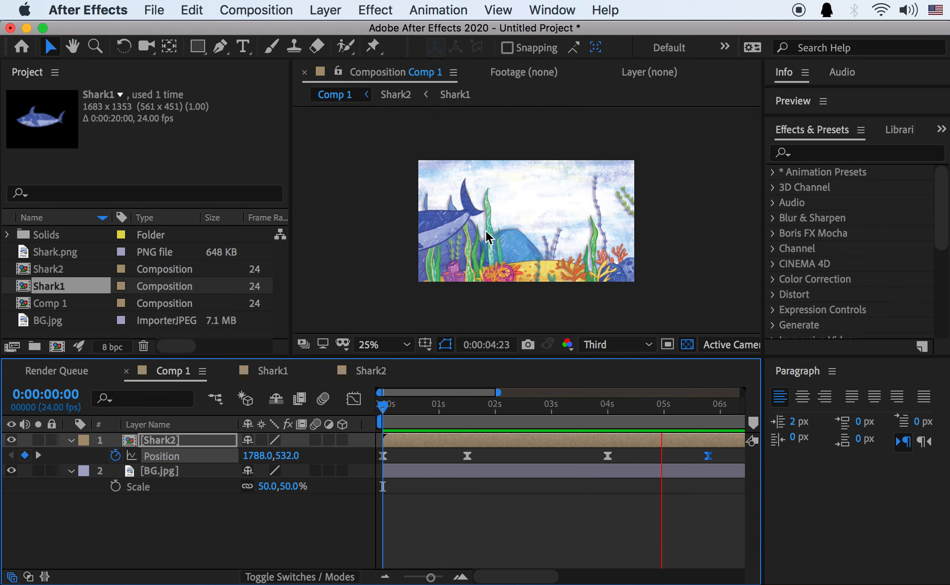
drag(519, 404, 384, 415)
key(space)
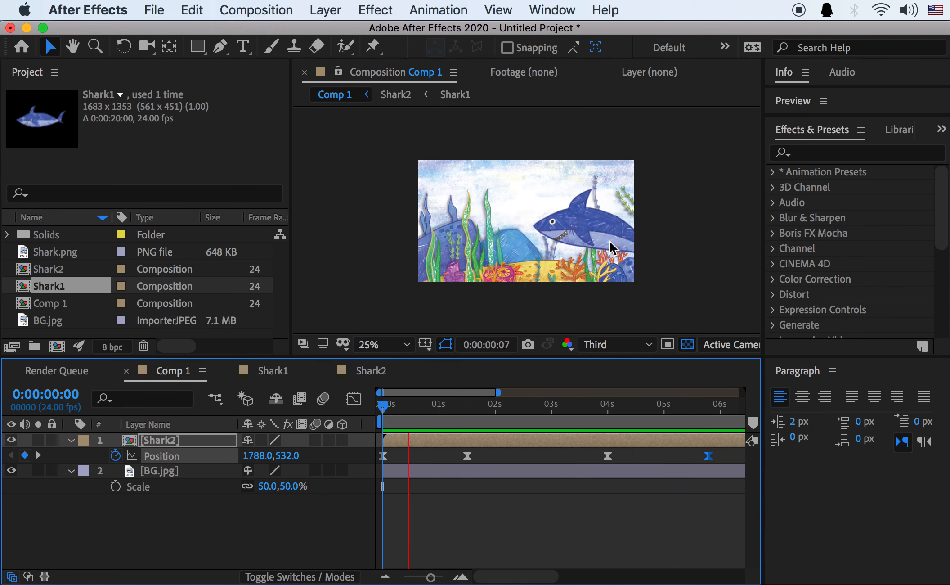